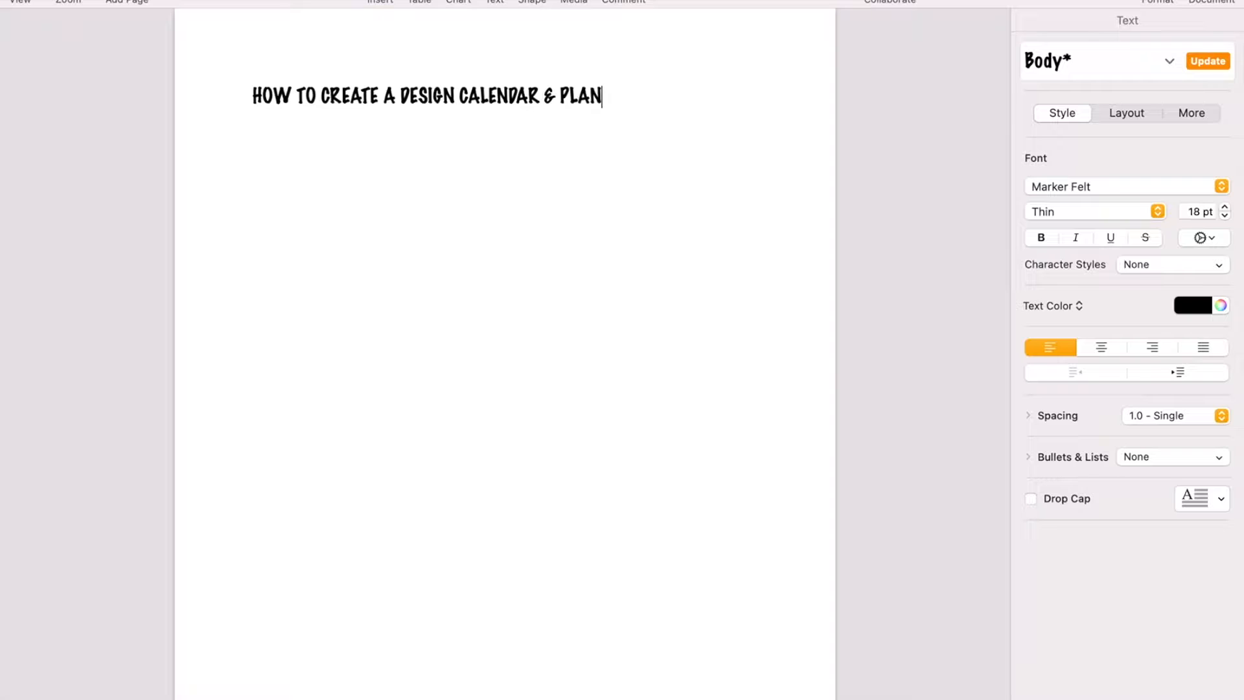
Step: Switch to Airtable and duplicate the MARKETING CALENDAR 2022 base within THE LAUGHING HOME workspace, including its records and comments
click(158, 685)
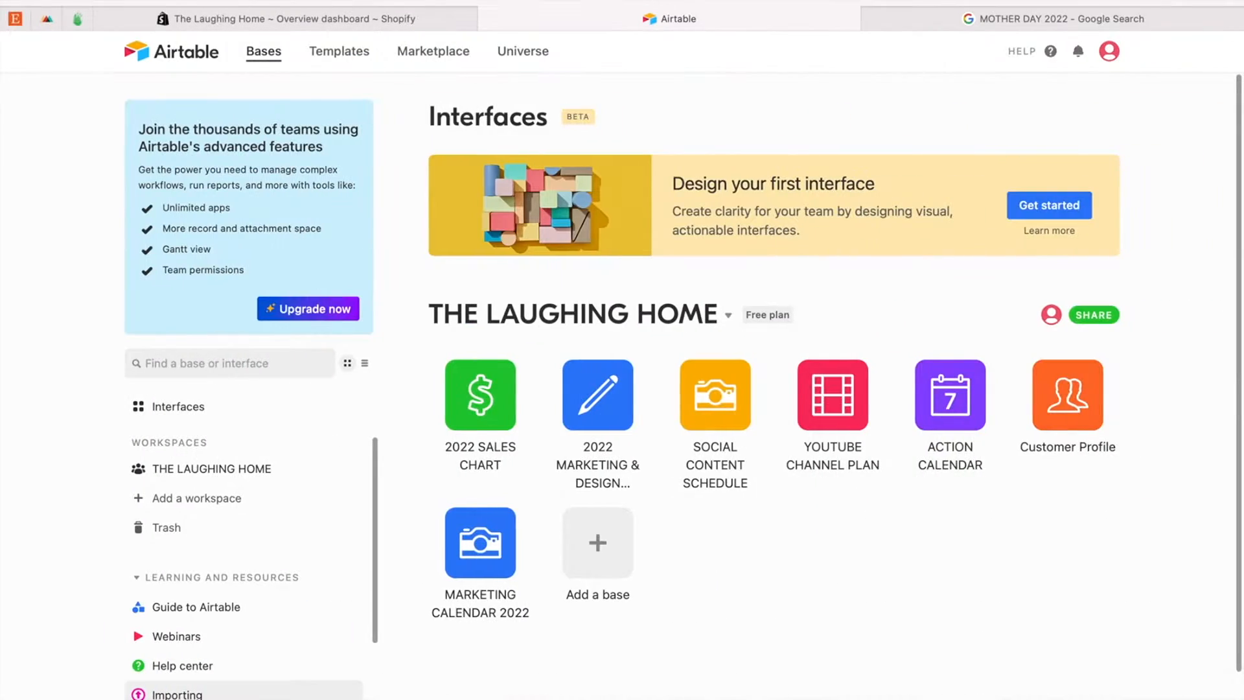
mouse_move(505, 577)
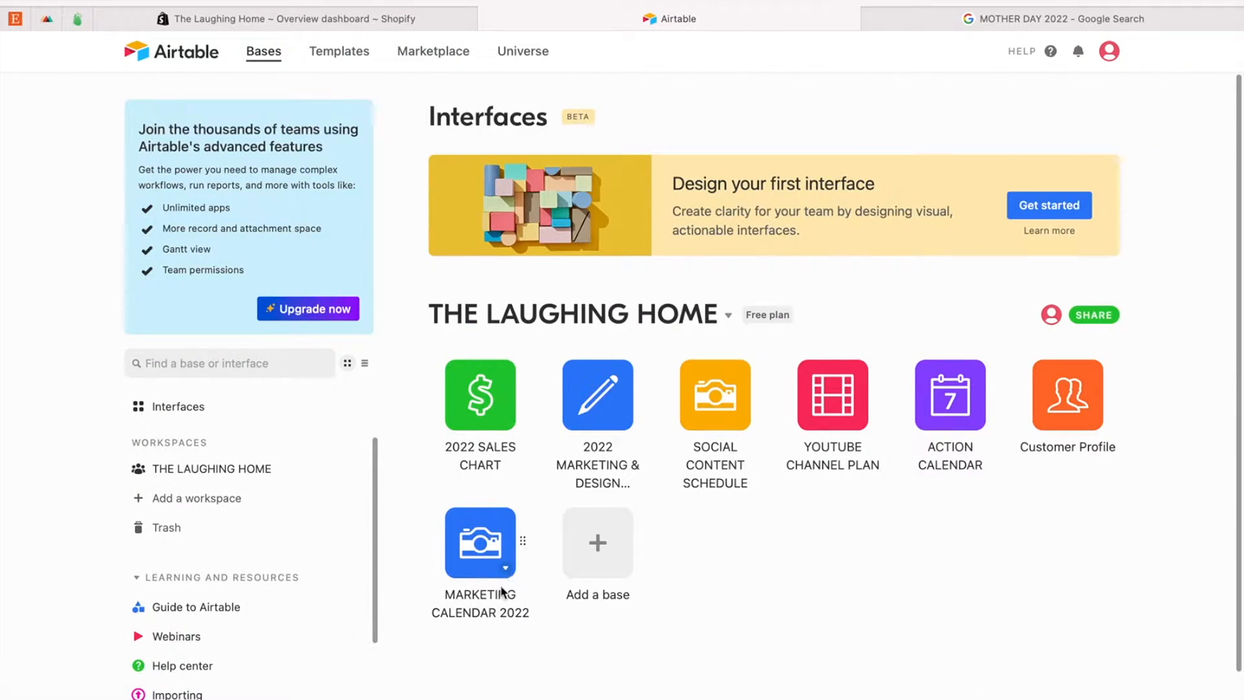
click(506, 570)
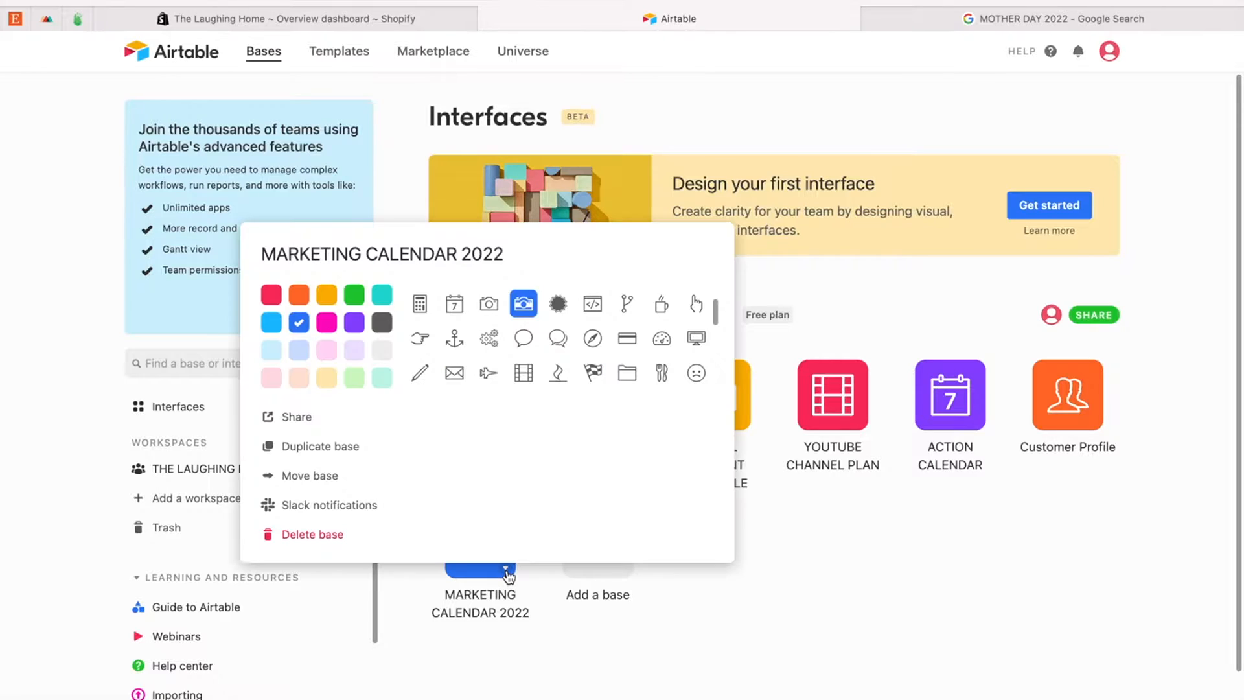
click(333, 448)
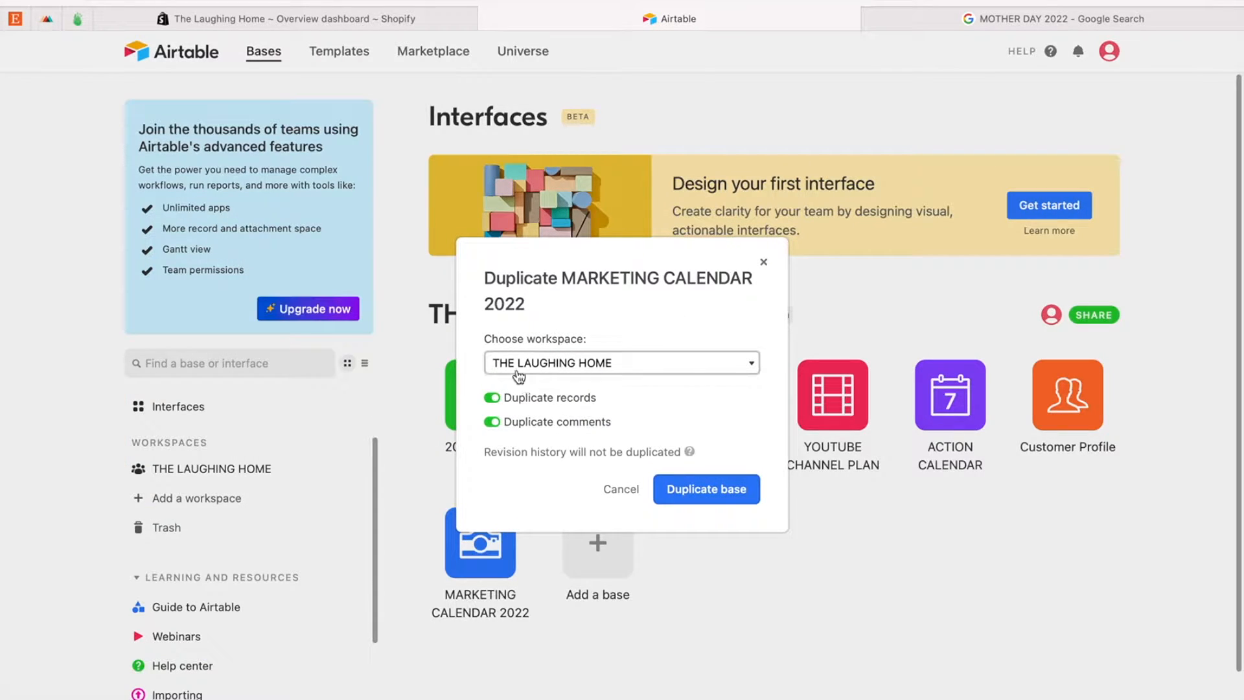
click(712, 490)
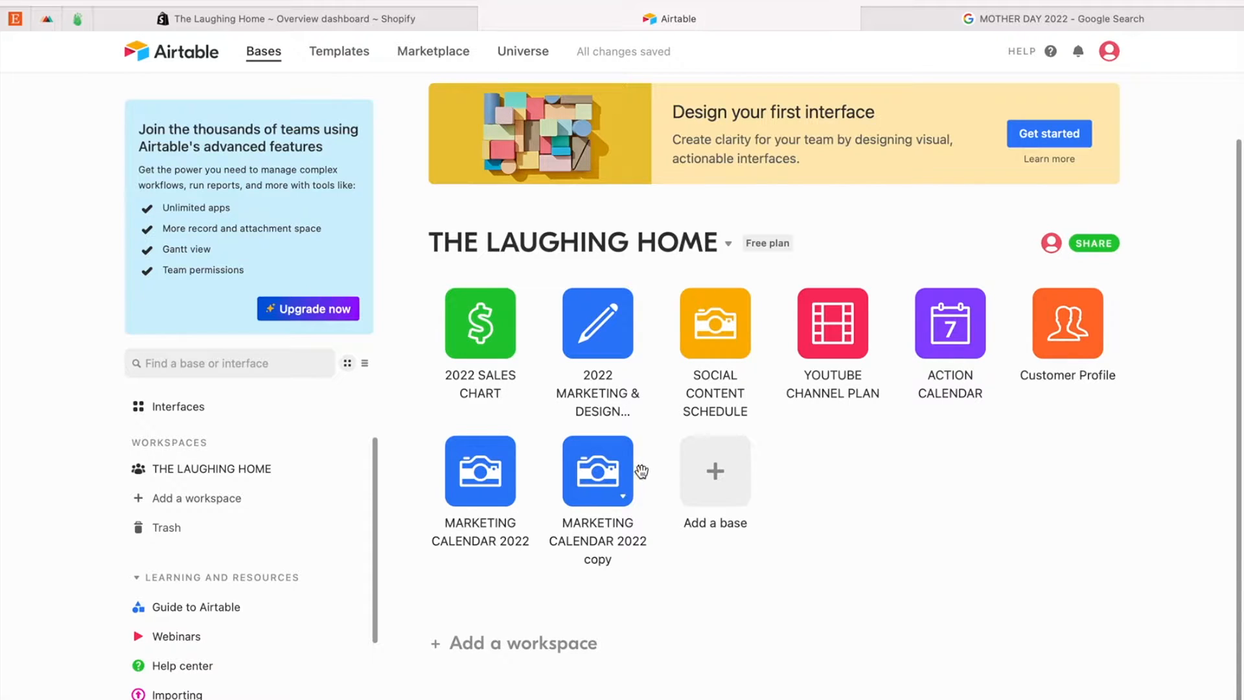
Step: Rename the duplicated MARKETING CALENDAR 2022 base as DESIGN CALENDAR & PLAN 2022
click(623, 497)
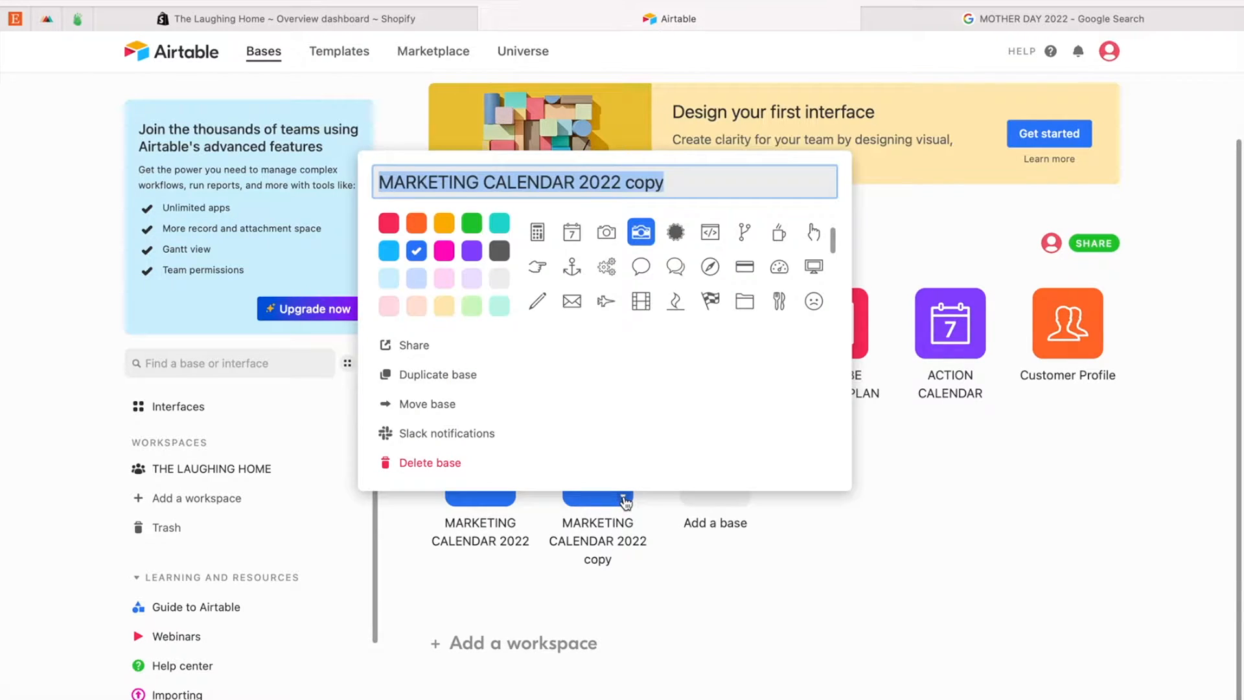
click(473, 182)
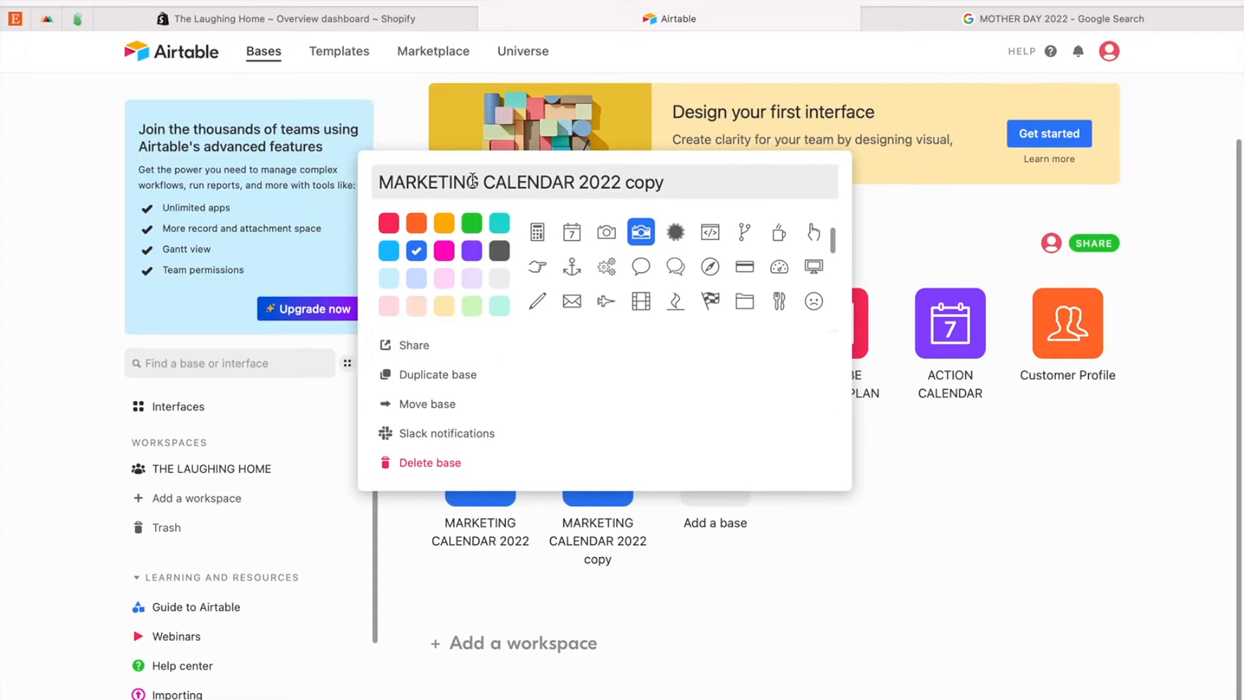
drag(472, 182, 371, 182)
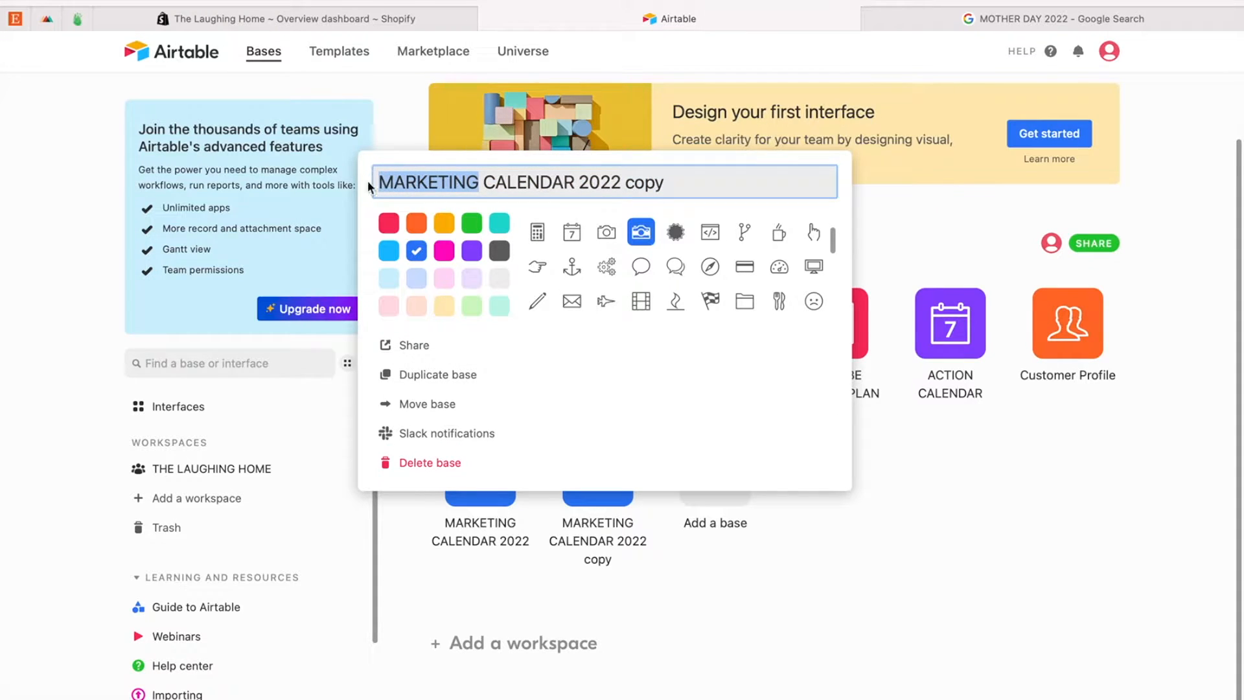
text(DESIGN)
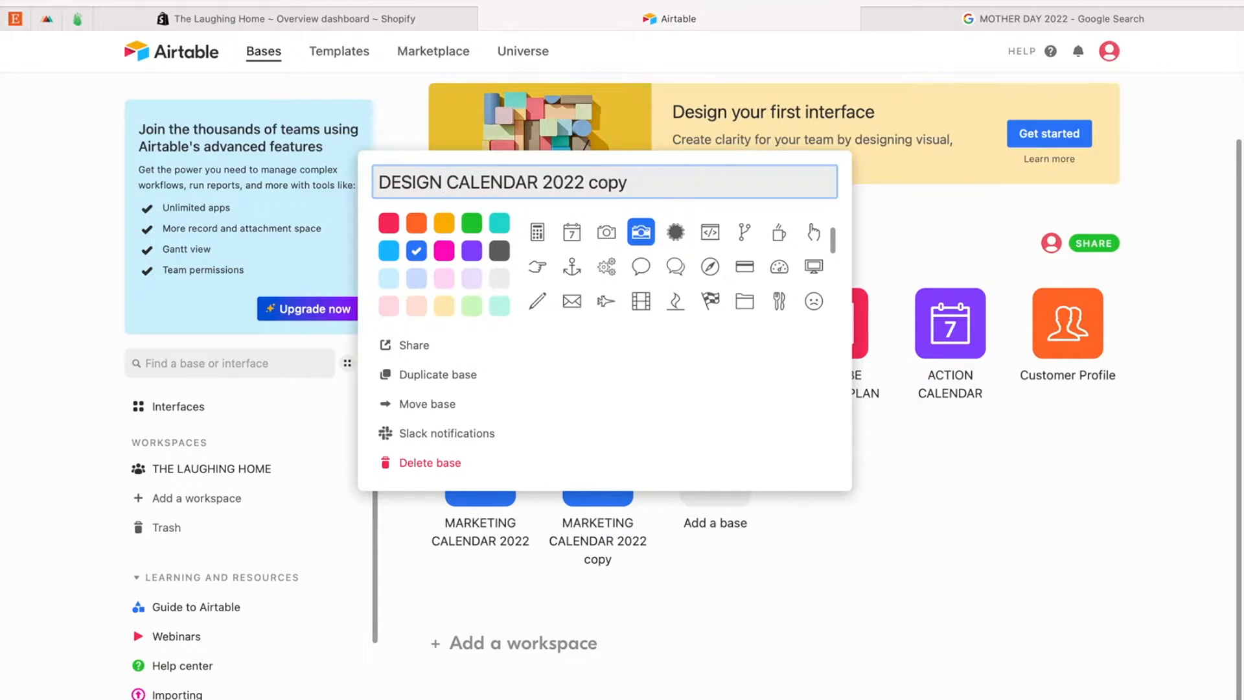
drag(587, 182, 653, 185)
key(BackSpace)
click(540, 182)
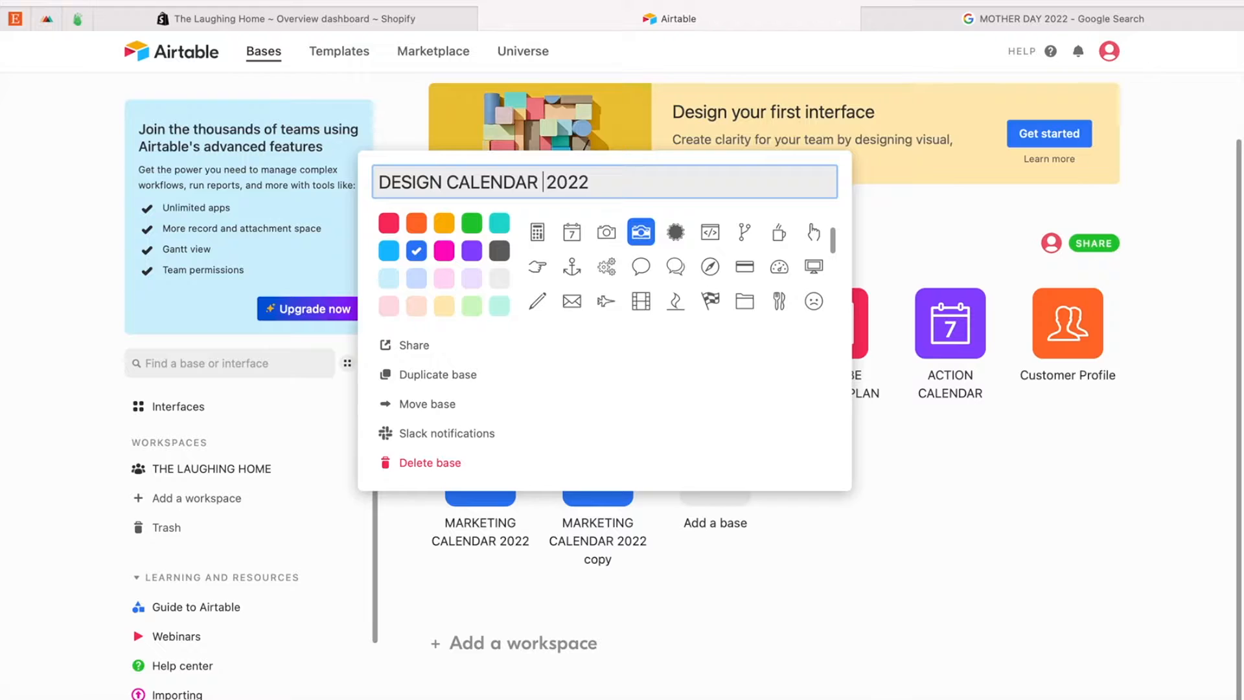
text(& PLAN)
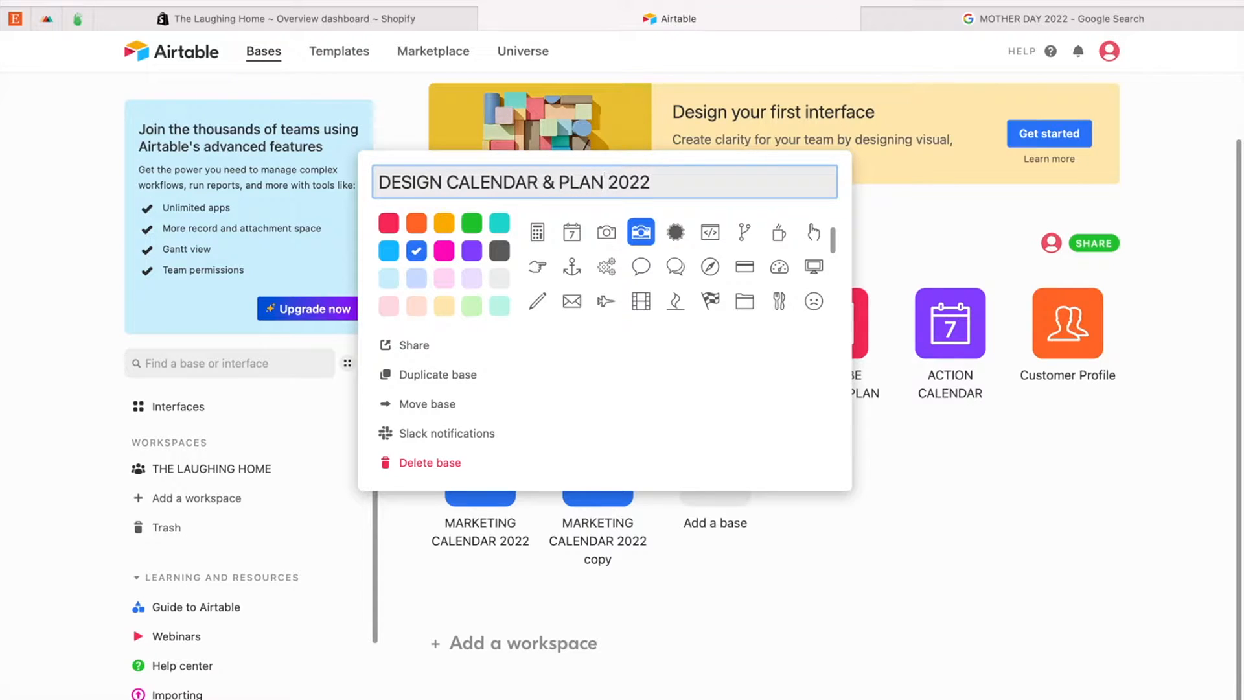
Step: Give the DESIGN CALENDAR & PLAN 2022 base a bright pink colour and a pencil icon, and open the base
click(445, 253)
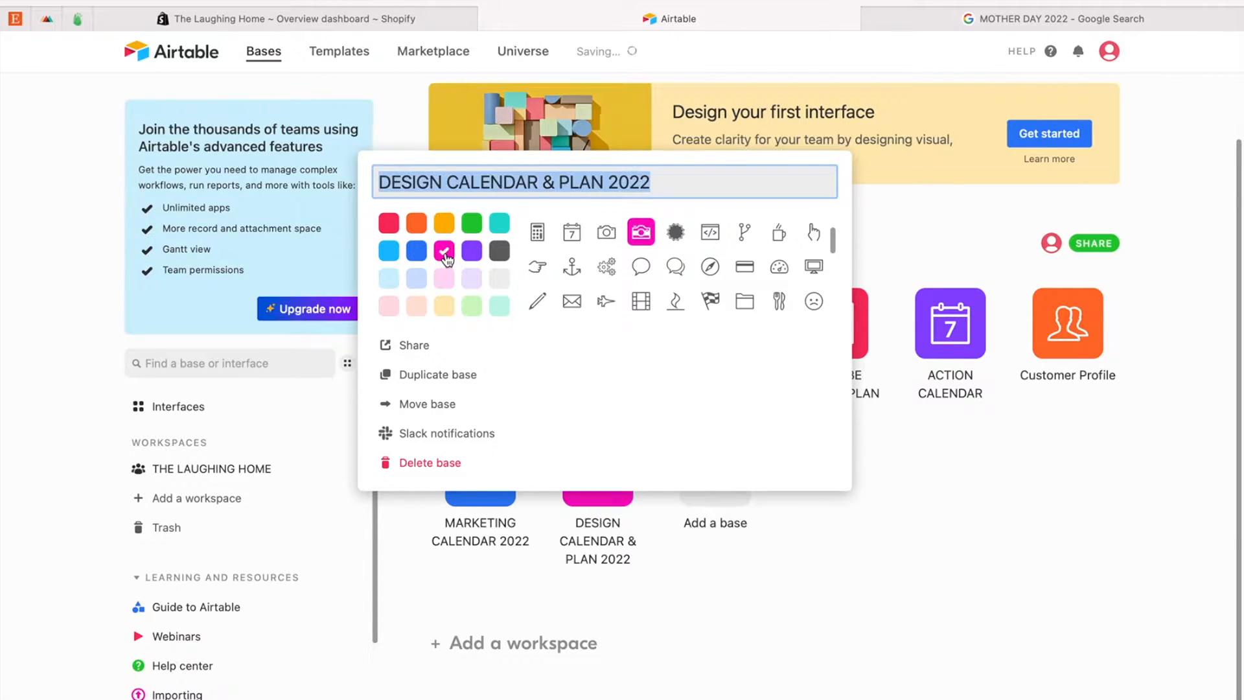
click(536, 304)
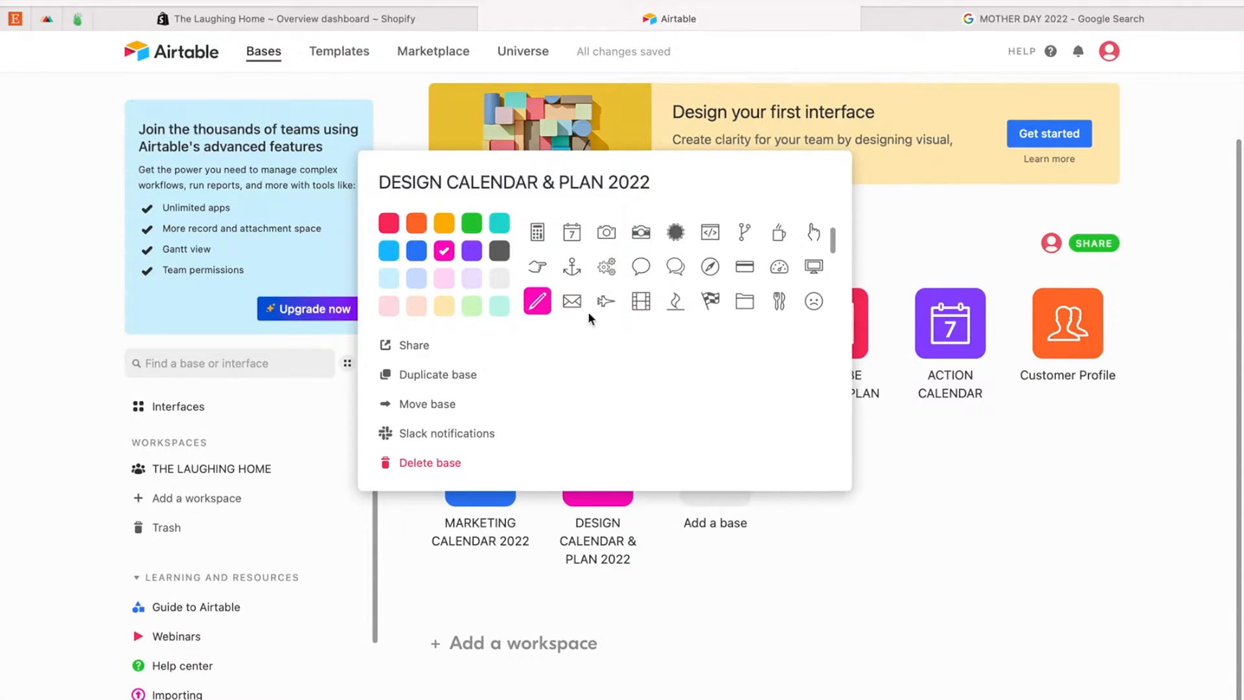
click(1004, 467)
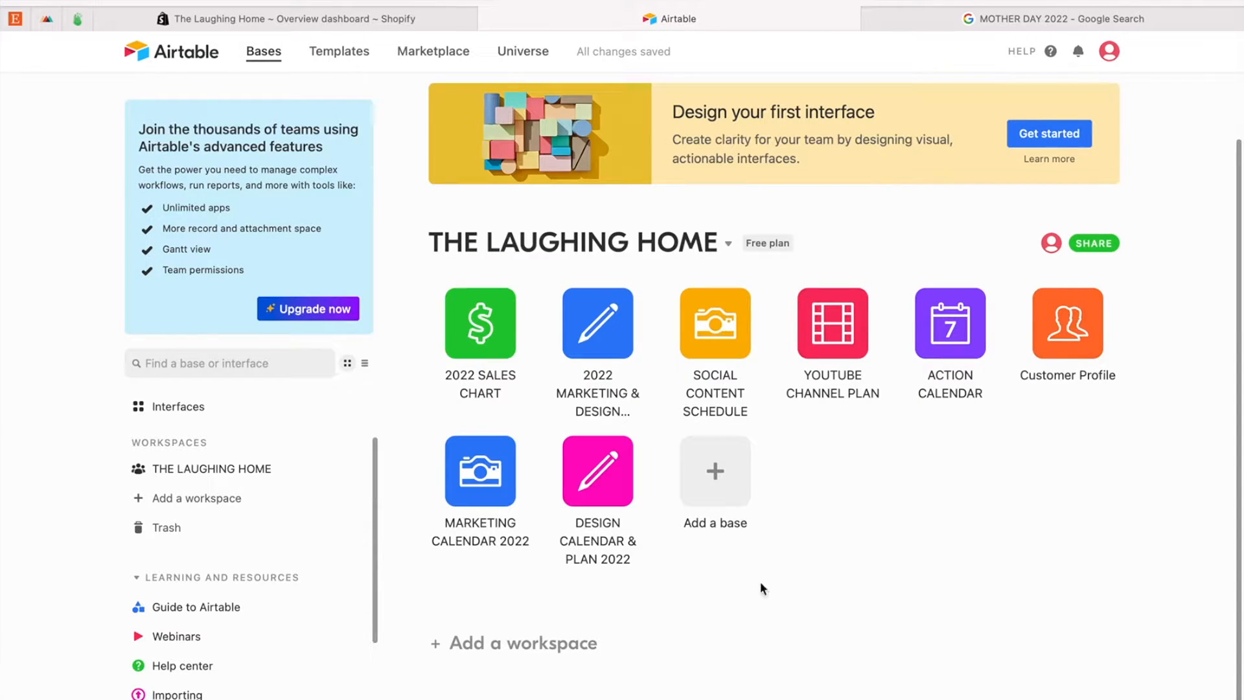
click(594, 479)
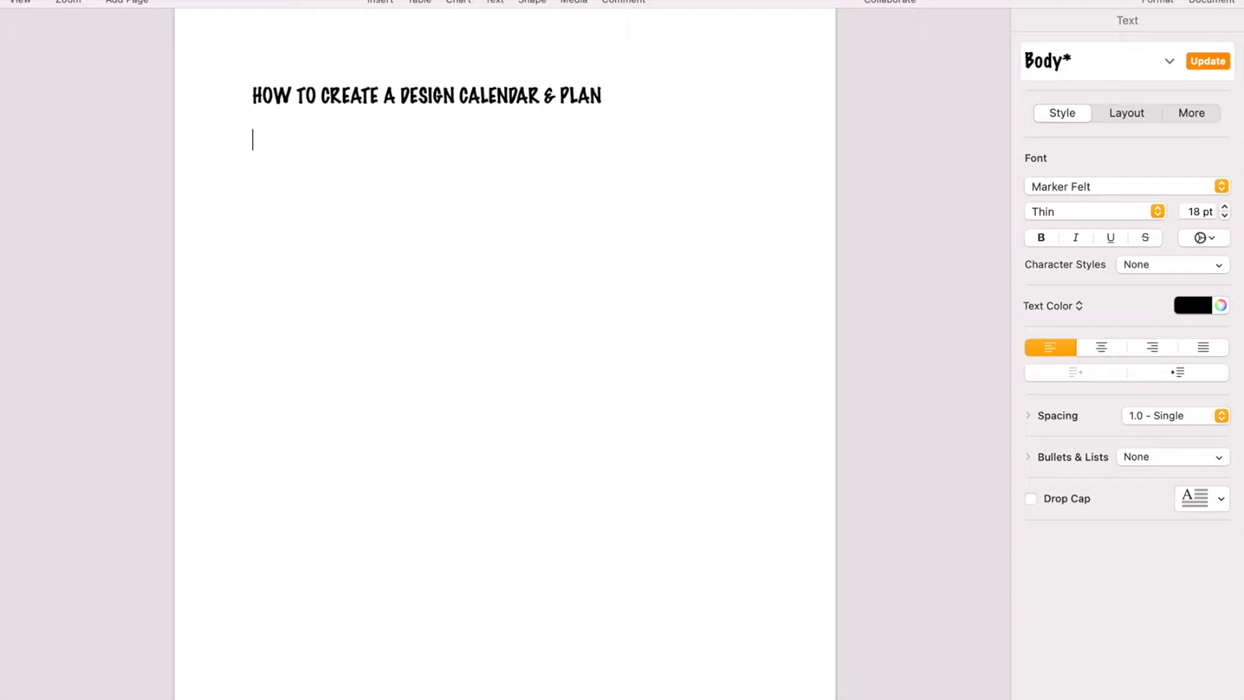
Step: Switch to the Pages document and add the line "1. DETERMINE THE TIME NEEDED TO DESIGN FOR EACH HOLIDAY" below the title
text(1. DETERMINE)
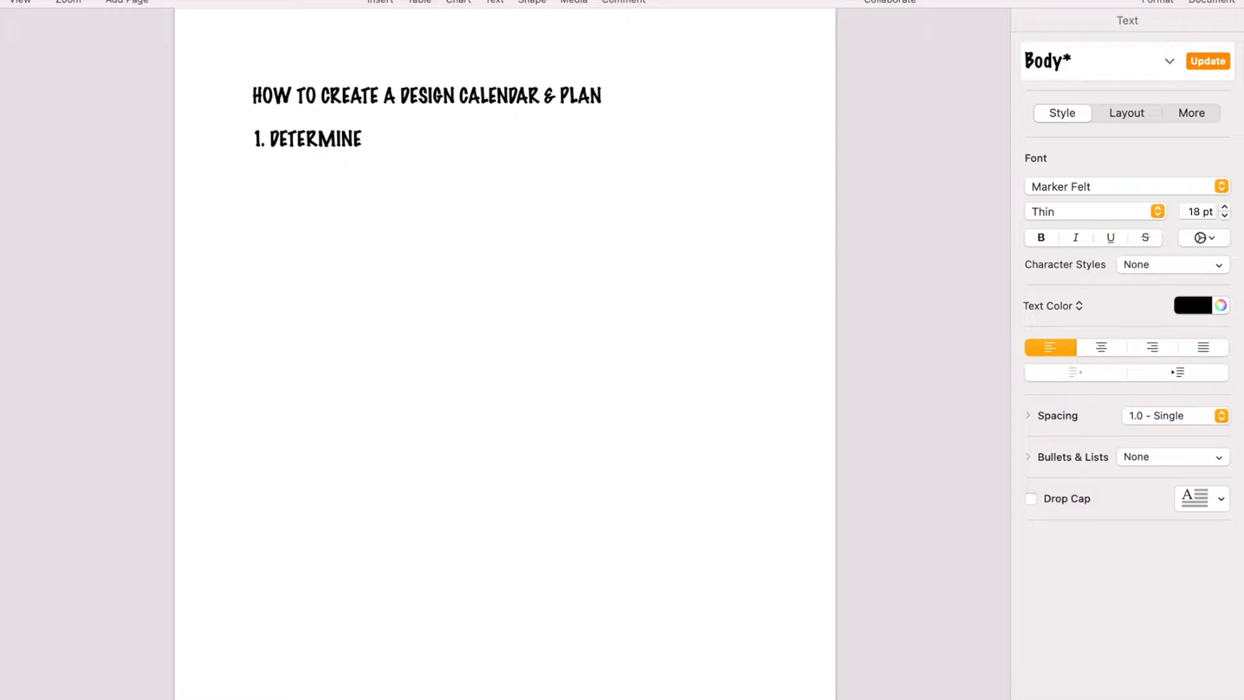
text( THE TIME NEE)
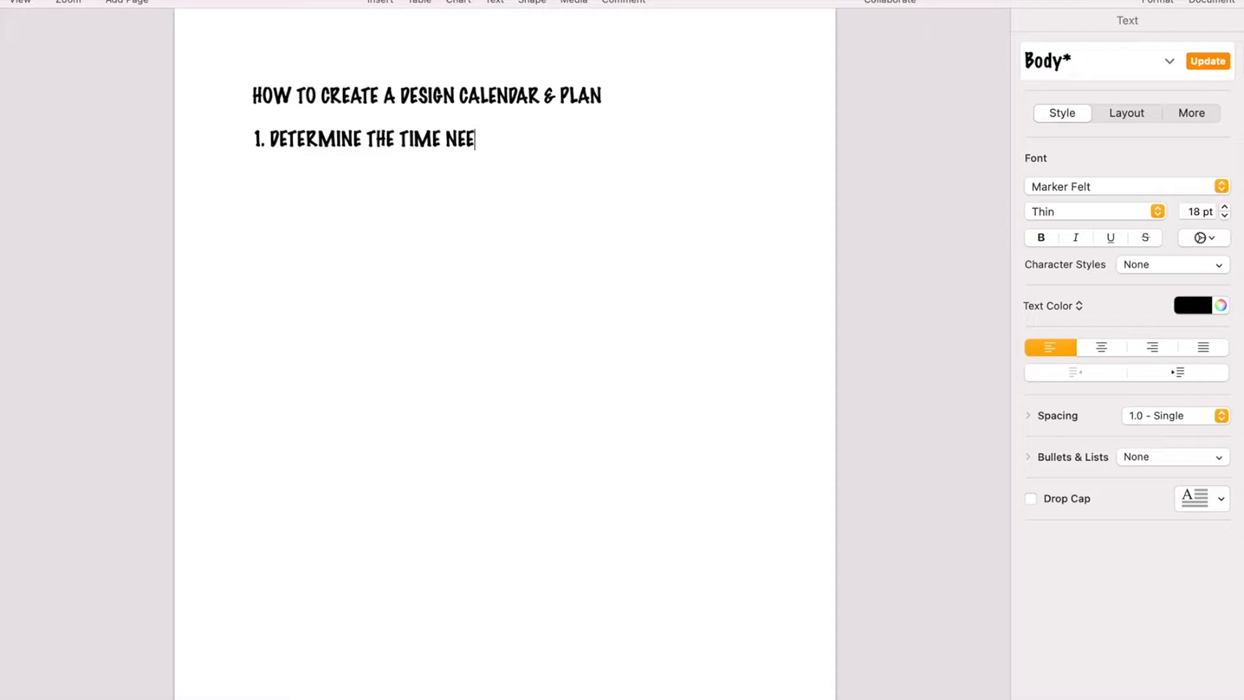
text(DED TO DESIGN FOR)
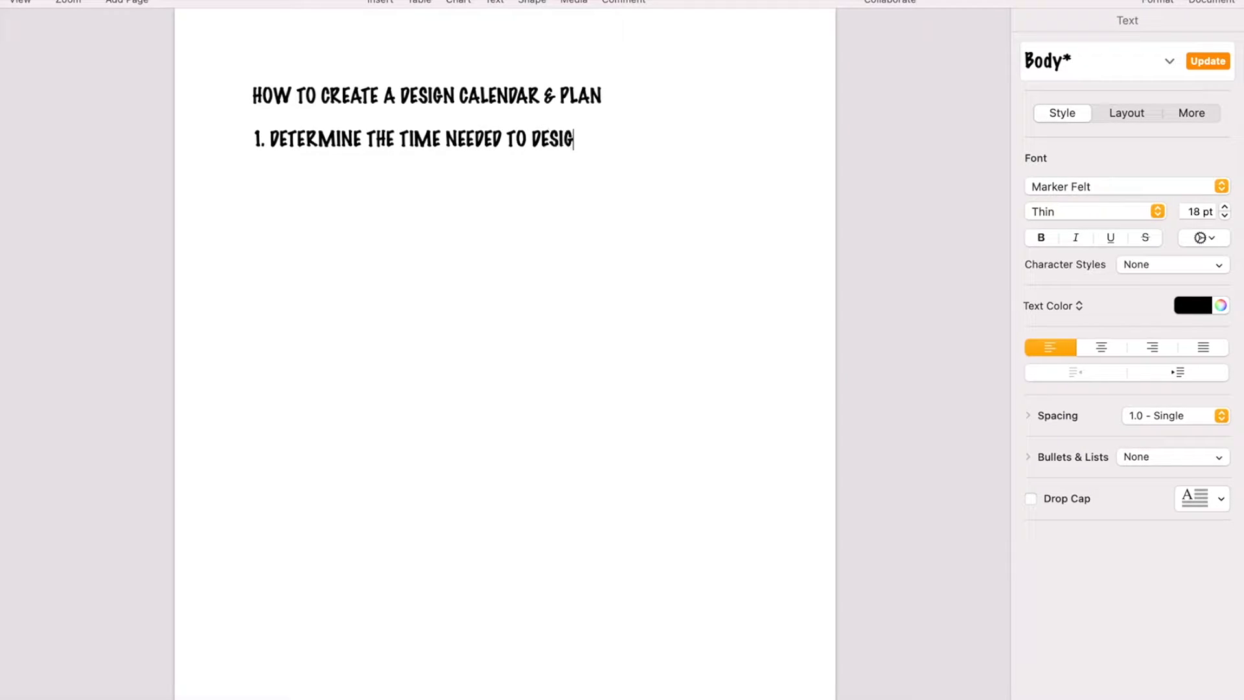
text( EACH HOLIDAY)
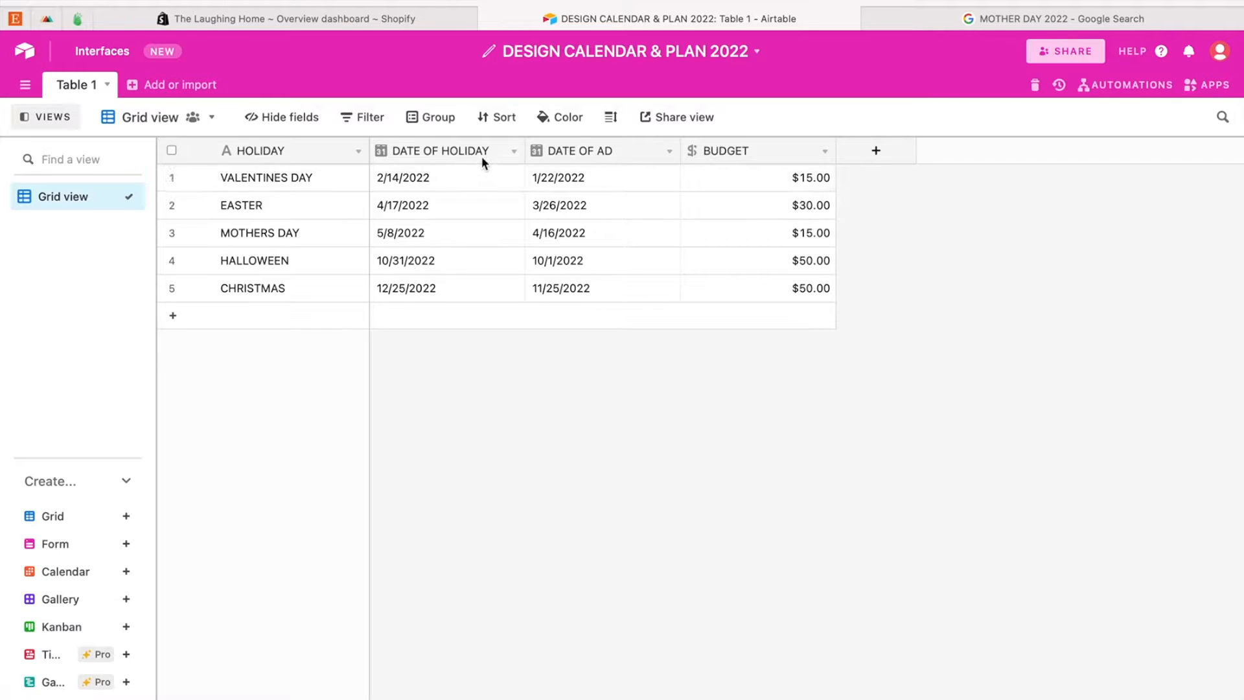
Step: Back in Airtable, insert a Date field named DESIGN START directly before the DATE OF AD field, using the Local date format
right_click(577, 152)
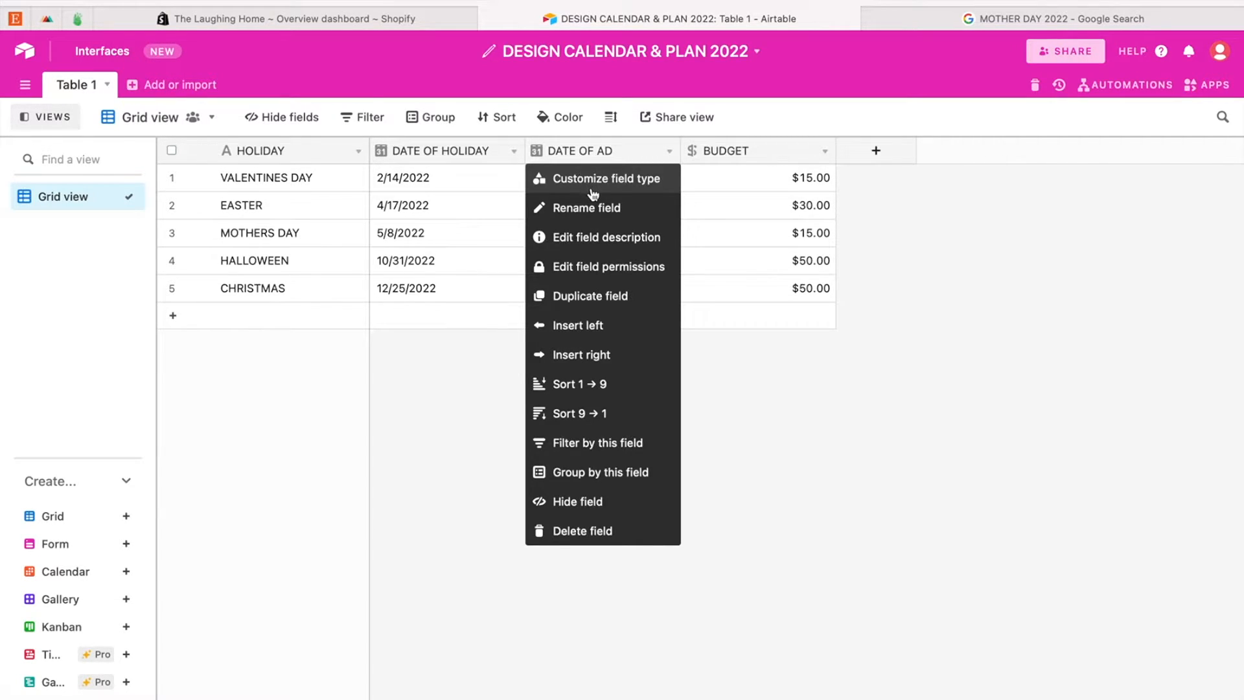
click(592, 325)
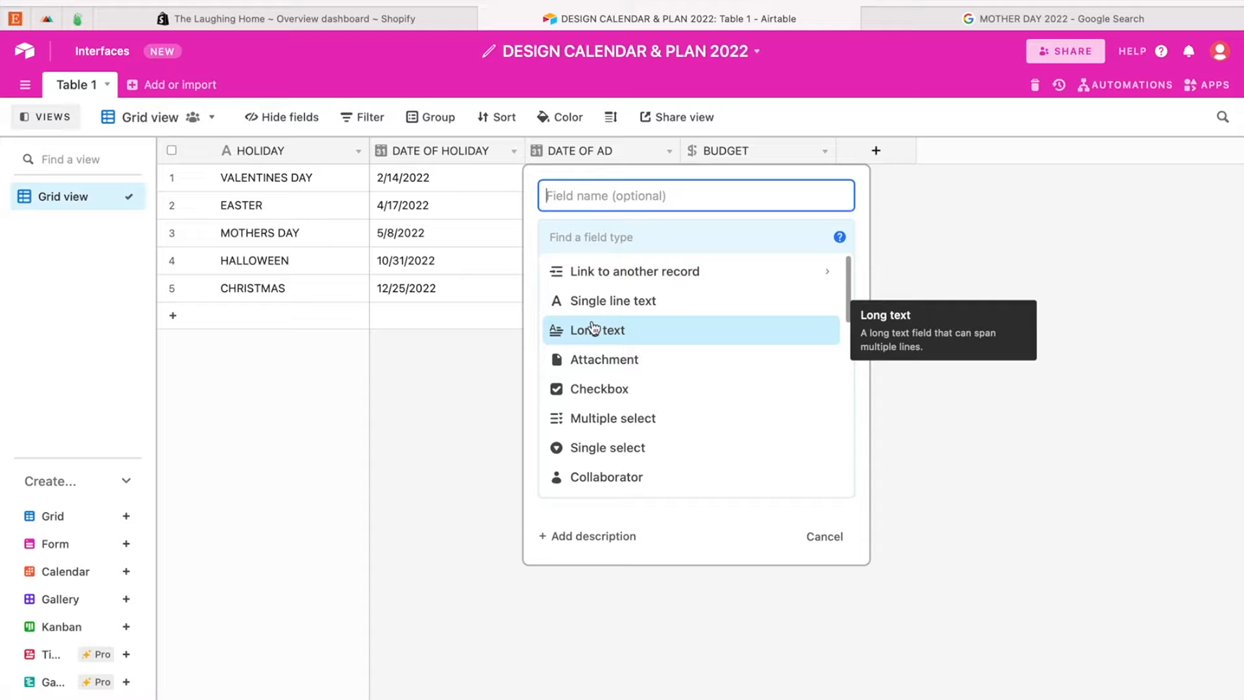
text(DESIGN START)
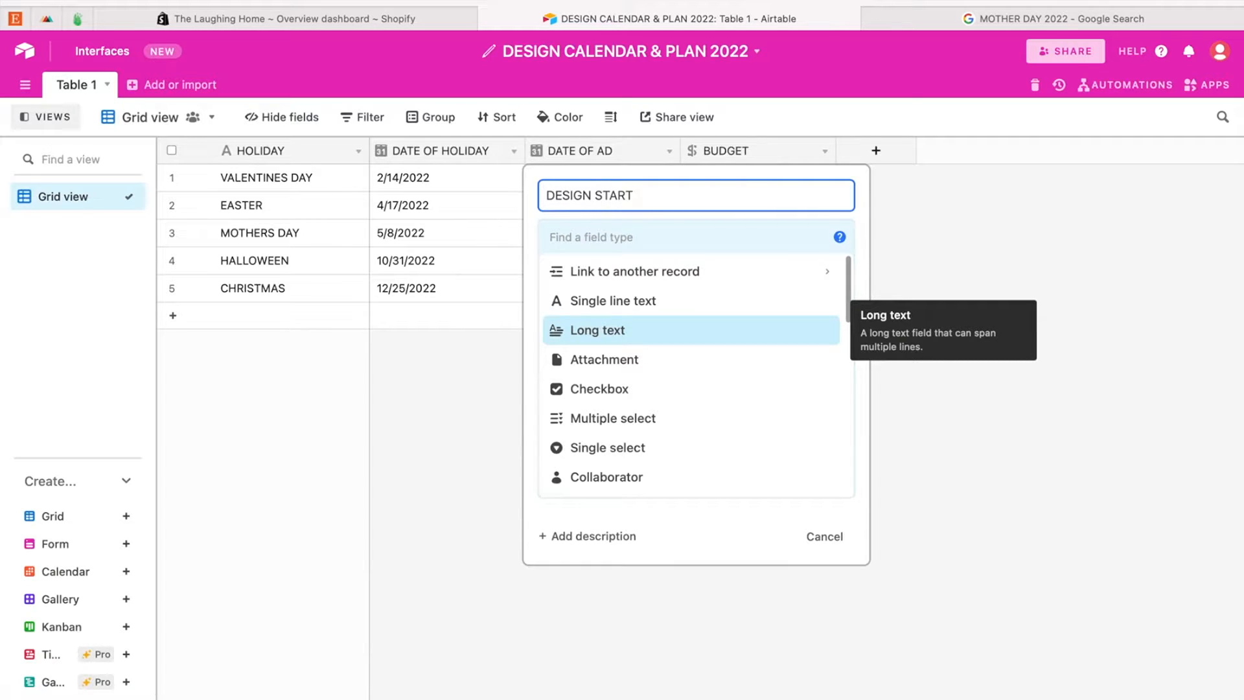
scroll(645, 392, down, 2)
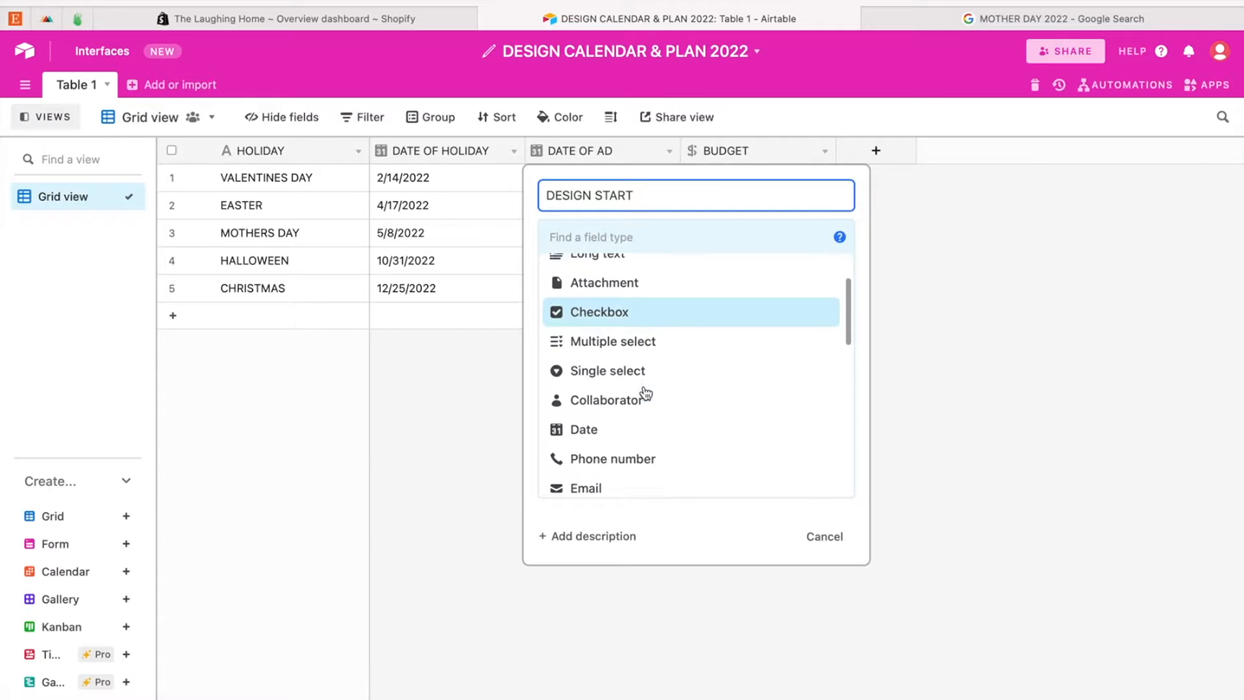
scroll(644, 392, down, 1)
click(644, 389)
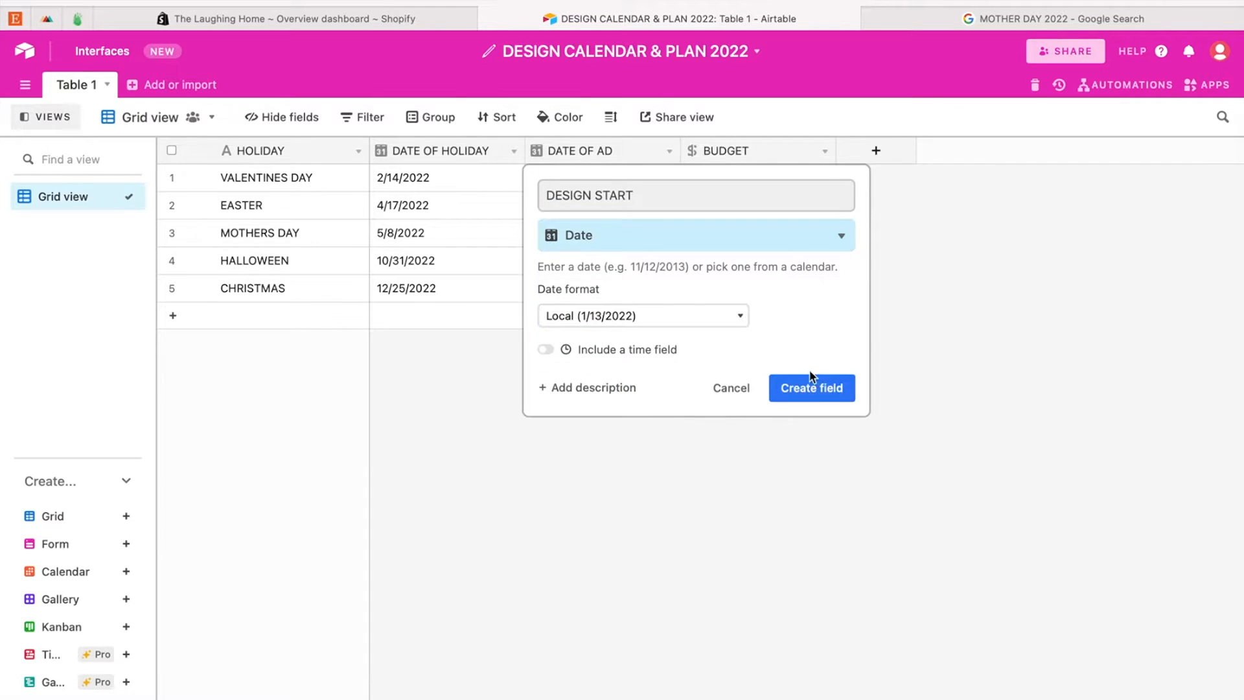
click(814, 387)
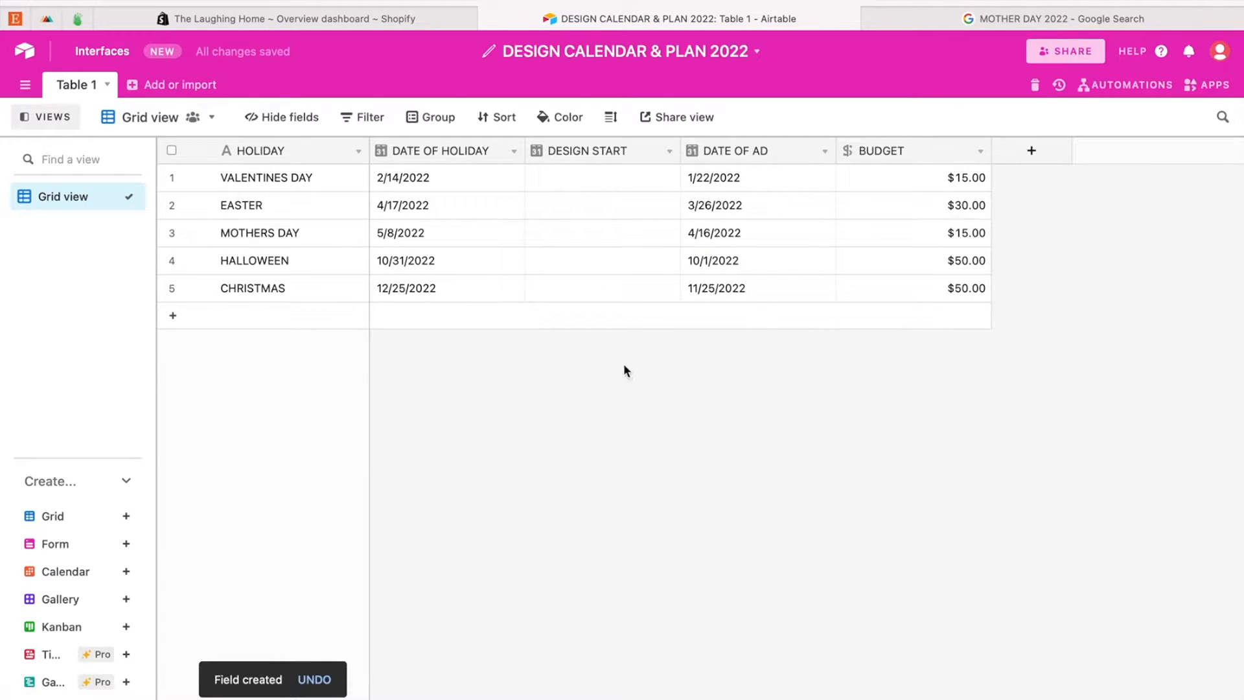
Step: Set the DESIGN START date of the VALENTINES DAY record to 1/8/2022
click(612, 179)
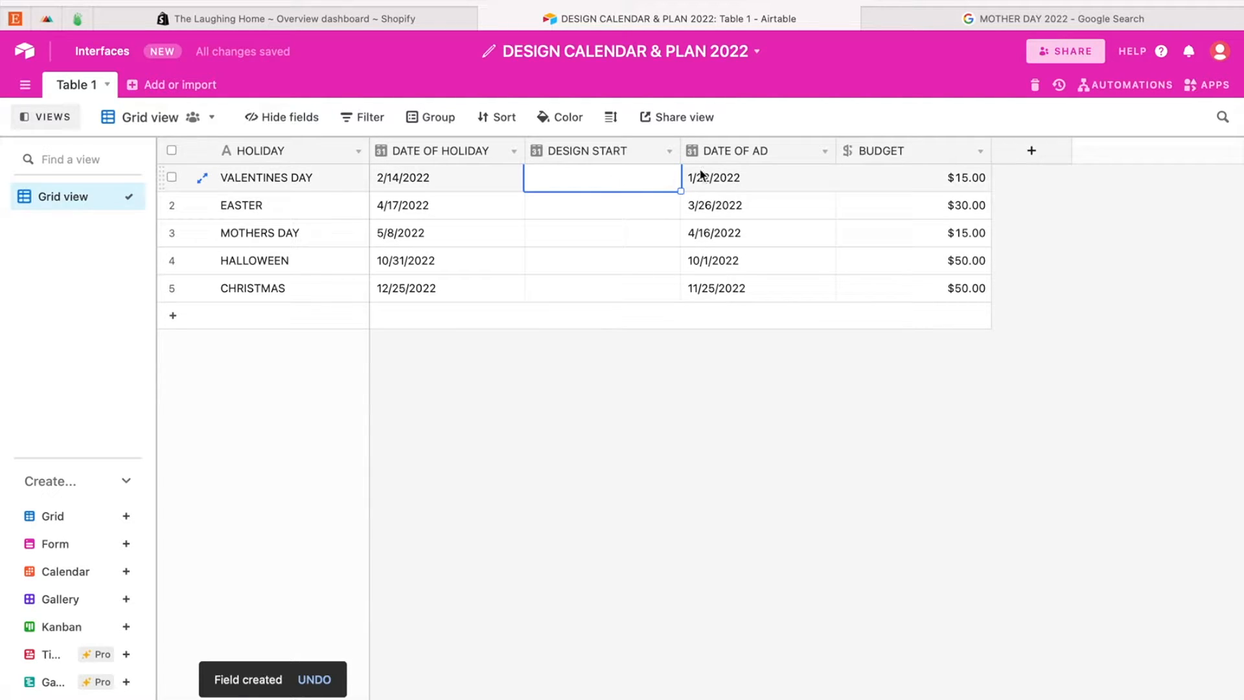
click(635, 181)
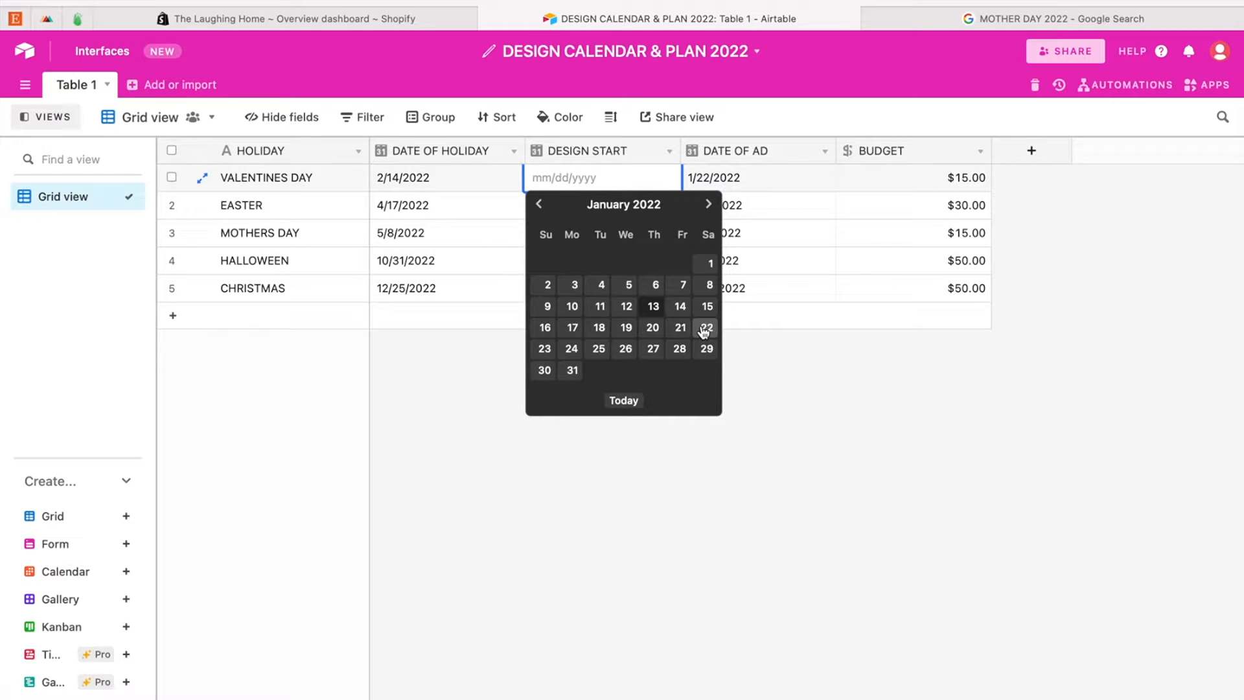
click(709, 286)
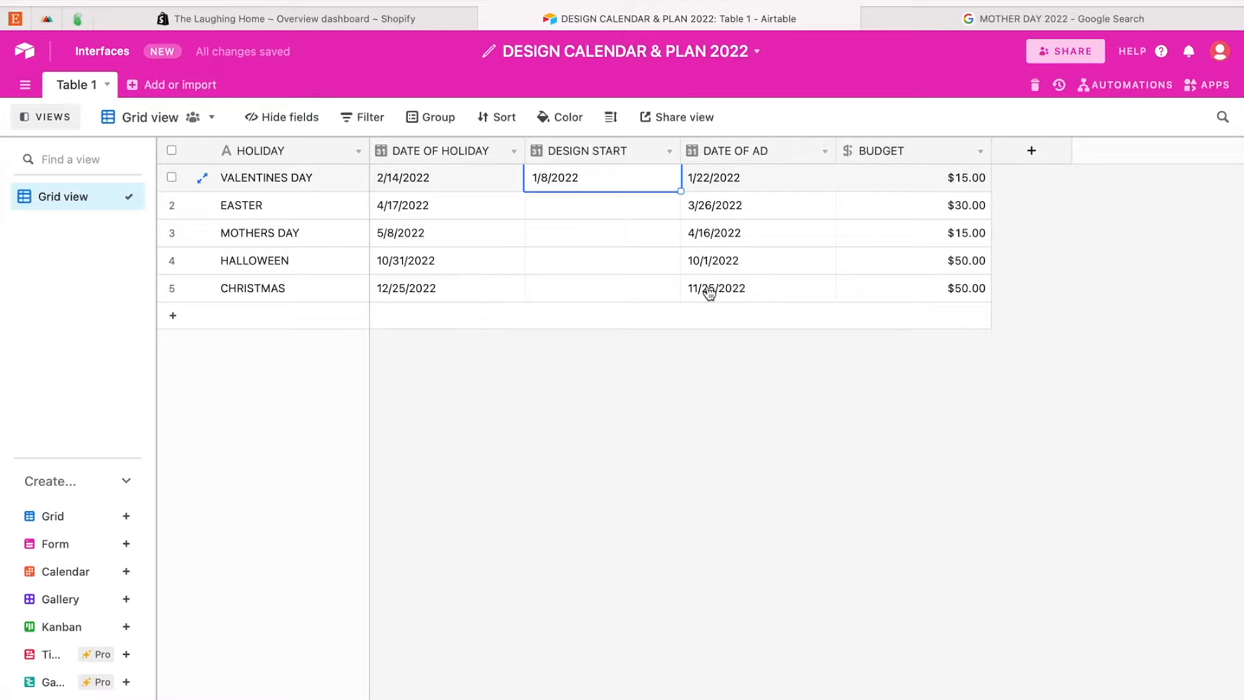
click(554, 381)
Step: Set the DESIGN START date of the EASTER record to 3/5/2022
click(603, 205)
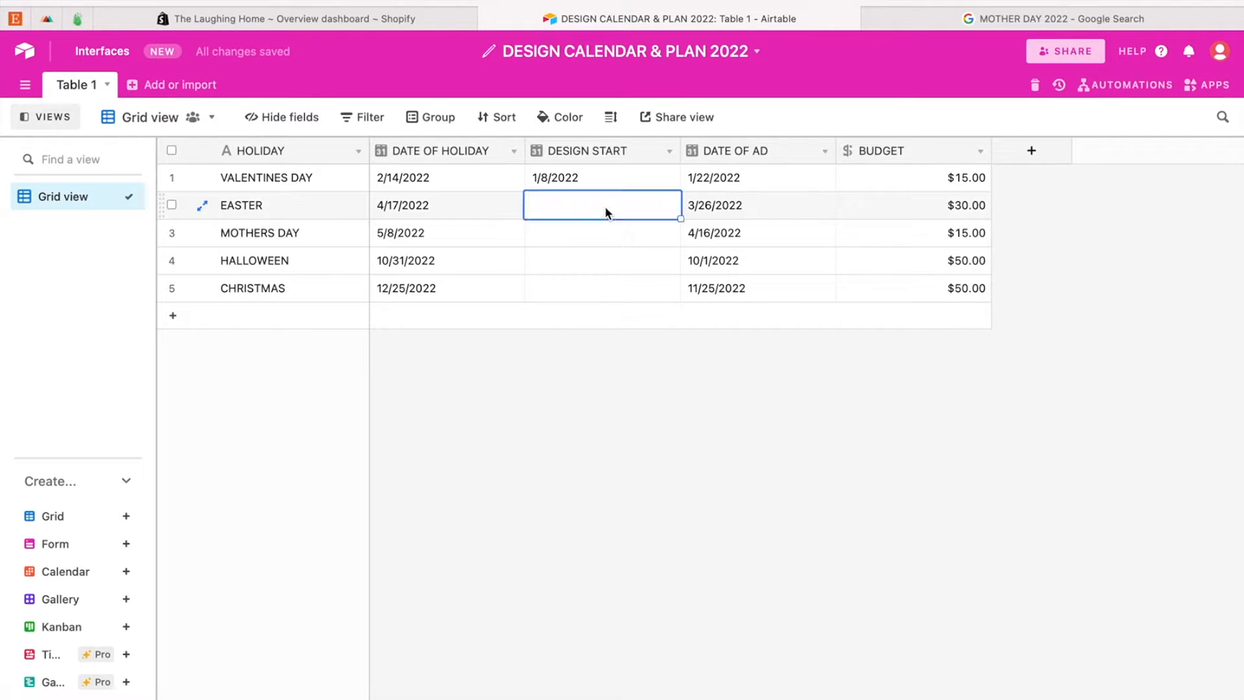
click(604, 206)
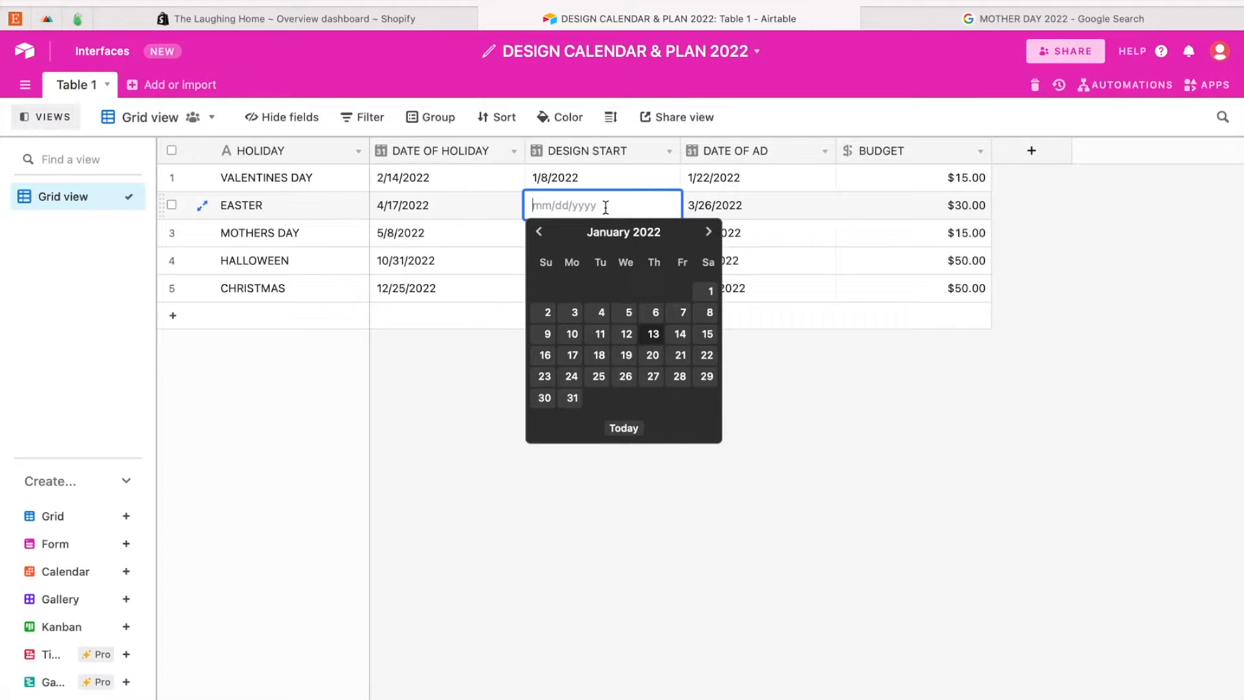
click(709, 231)
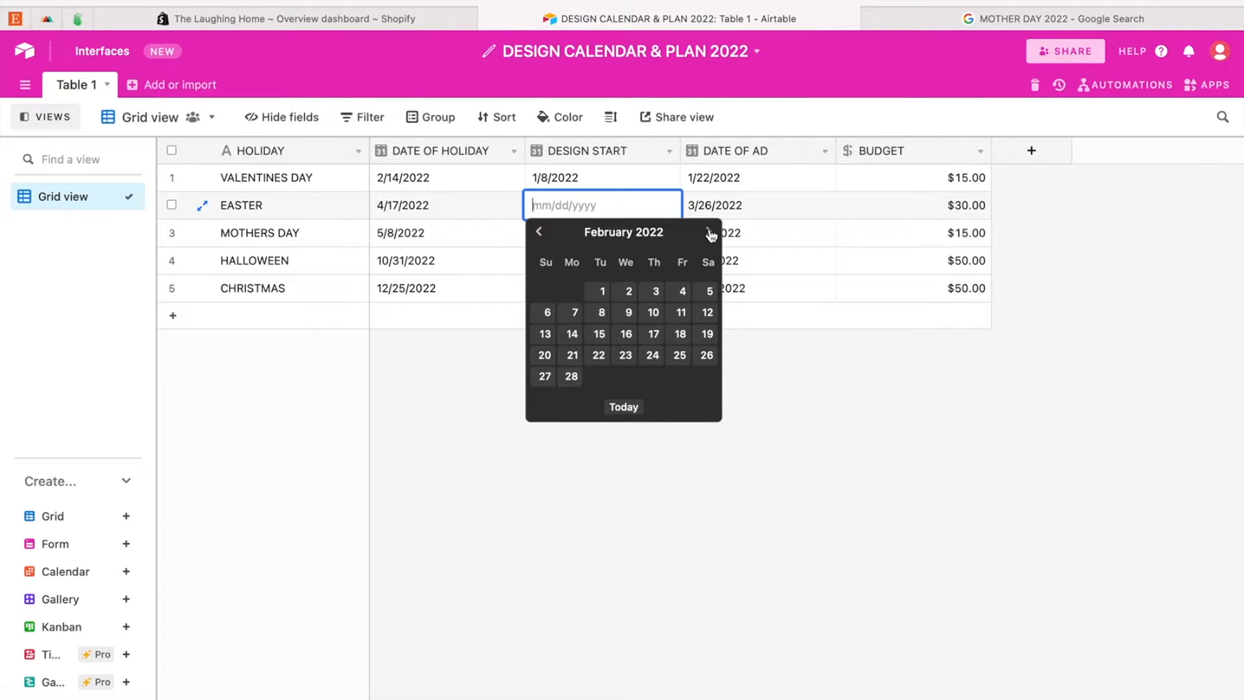
click(708, 231)
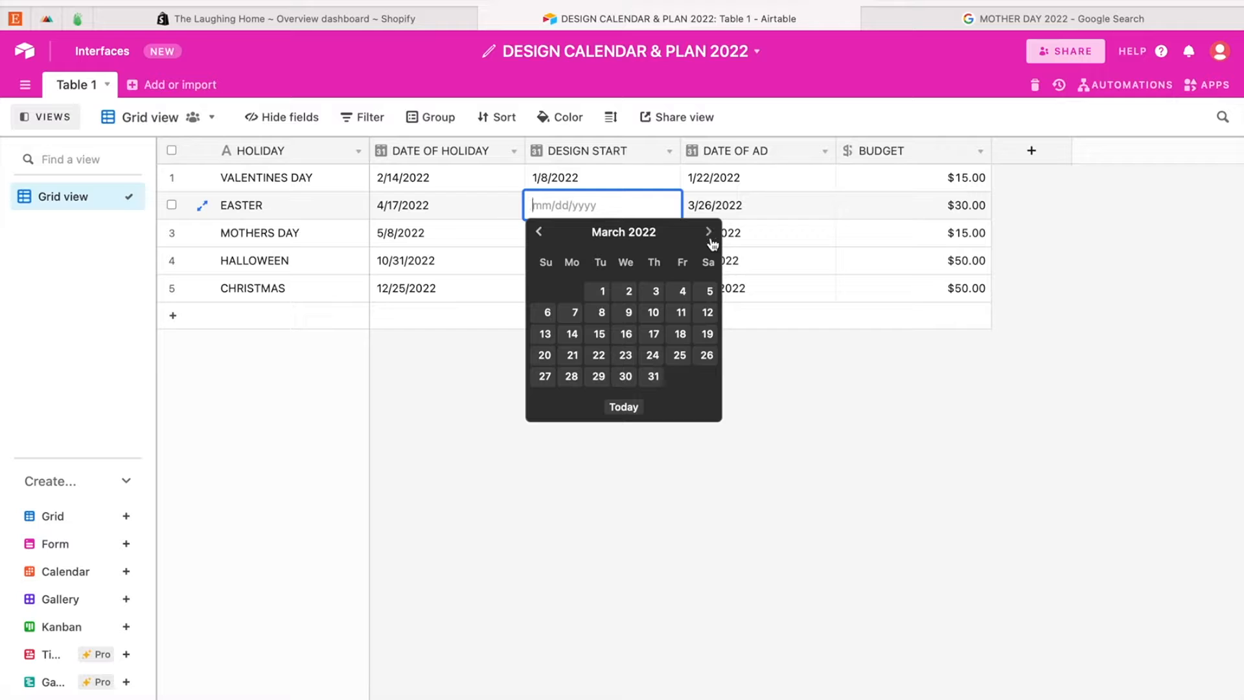
click(713, 293)
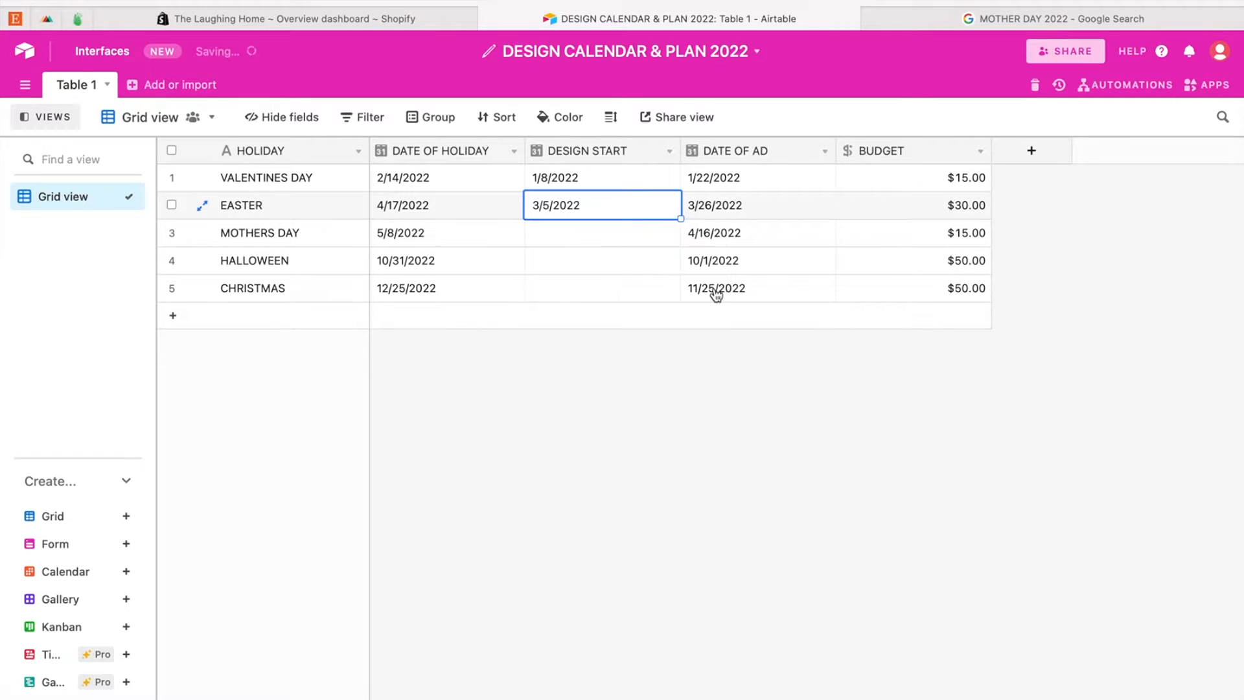
Step: Set the DESIGN START dates of the MOTHERS DAY record to 4/2/2022 and the HALLOWEEN record to 9/3/2022
key(Down)
key(Down)
key(Return)
click(710, 290)
click(709, 287)
click(708, 287)
click(709, 287)
click(709, 287)
click(709, 287)
click(709, 287)
click(709, 287)
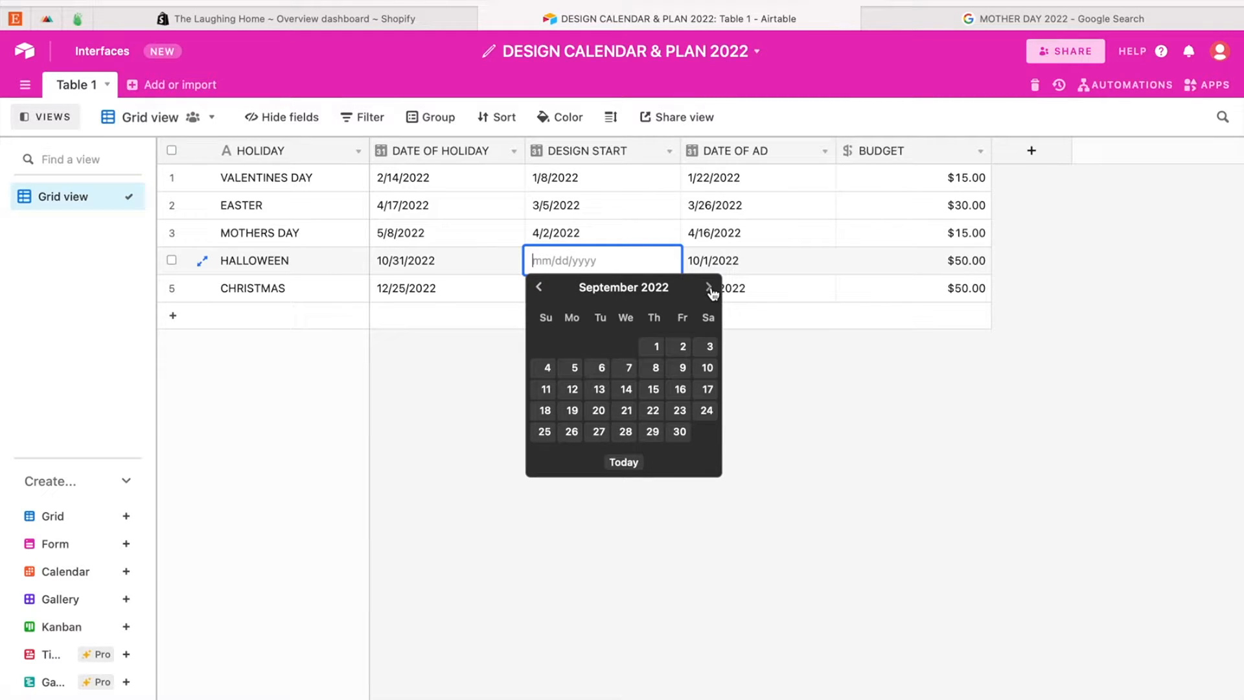
click(709, 347)
Step: Set the DESIGN START date of the CHRISTMAS record to 11/1/2022
click(634, 289)
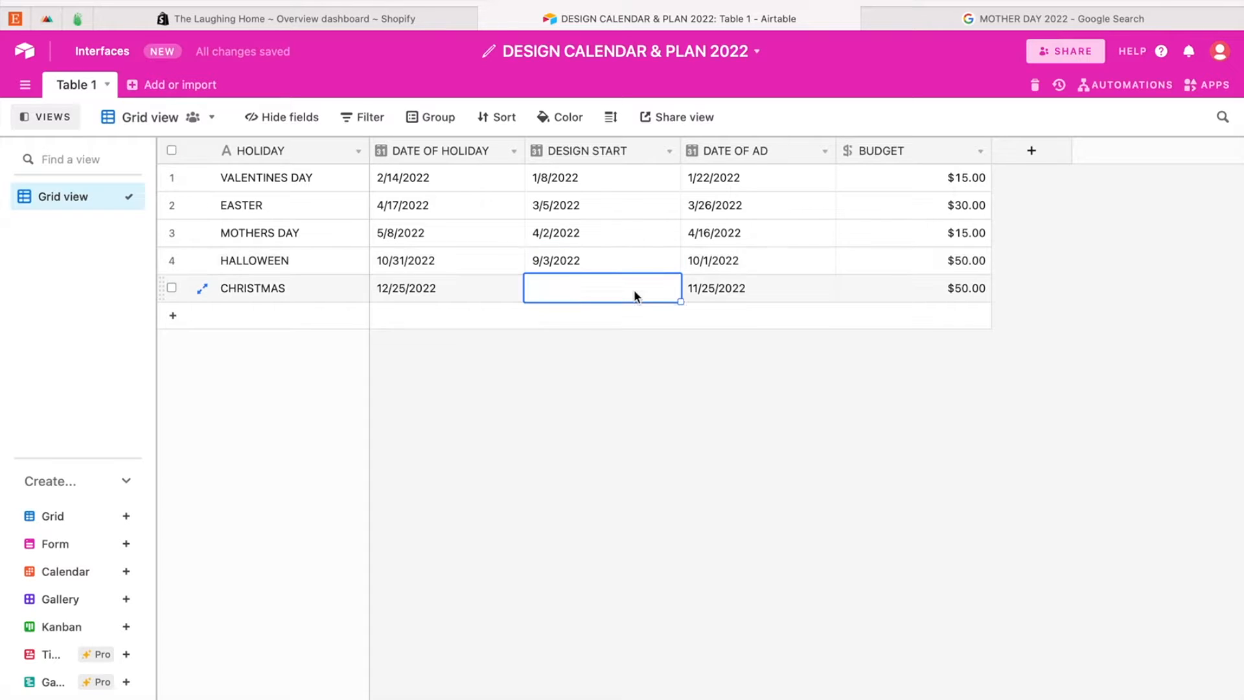
click(633, 288)
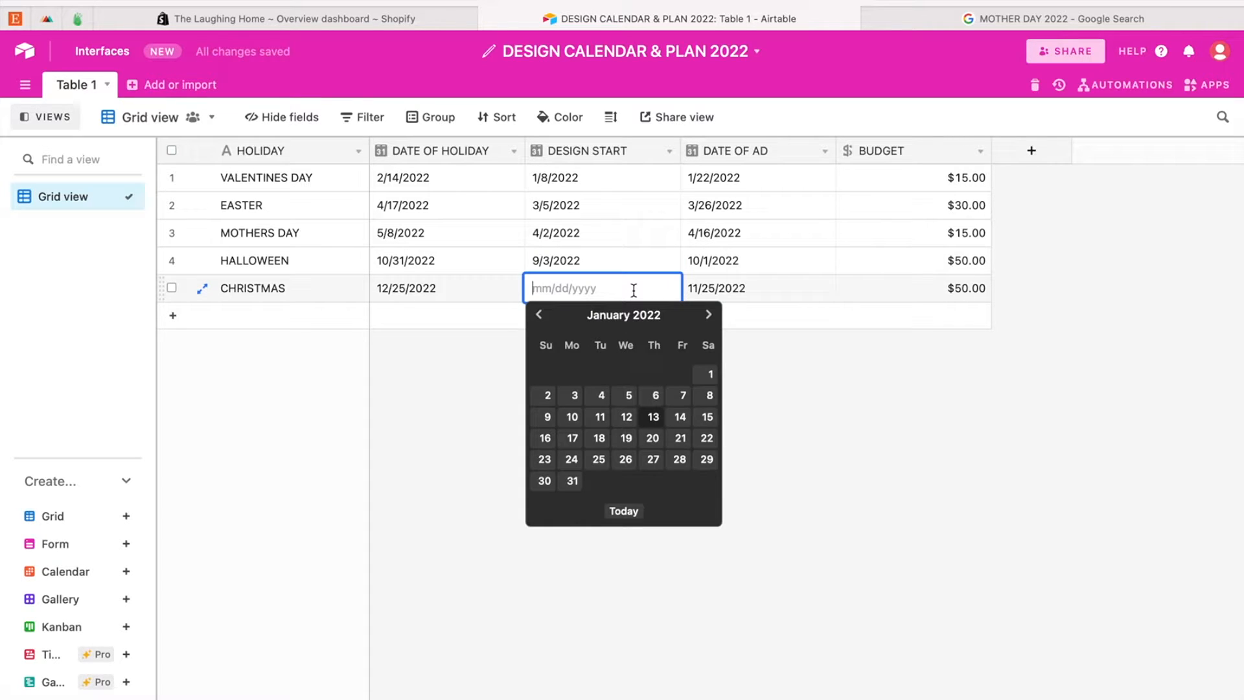
click(708, 314)
click(709, 314)
click(708, 314)
click(709, 316)
click(708, 315)
click(708, 316)
click(708, 316)
click(709, 315)
click(708, 315)
click(709, 316)
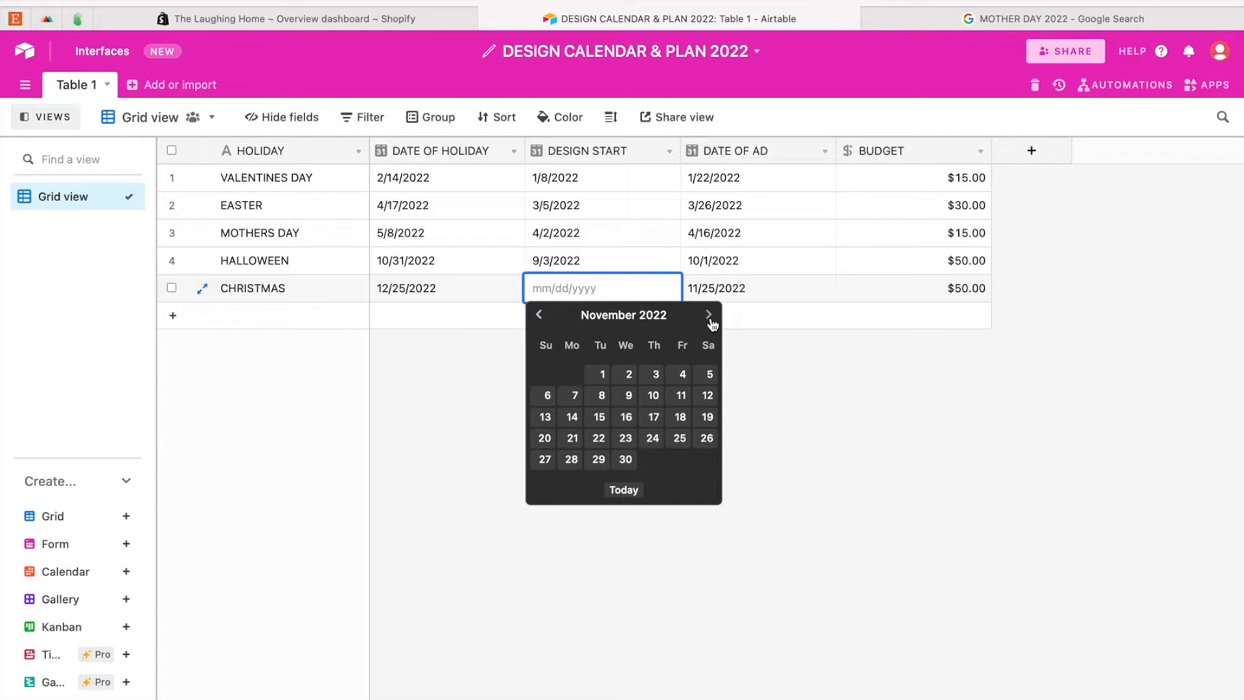
click(602, 376)
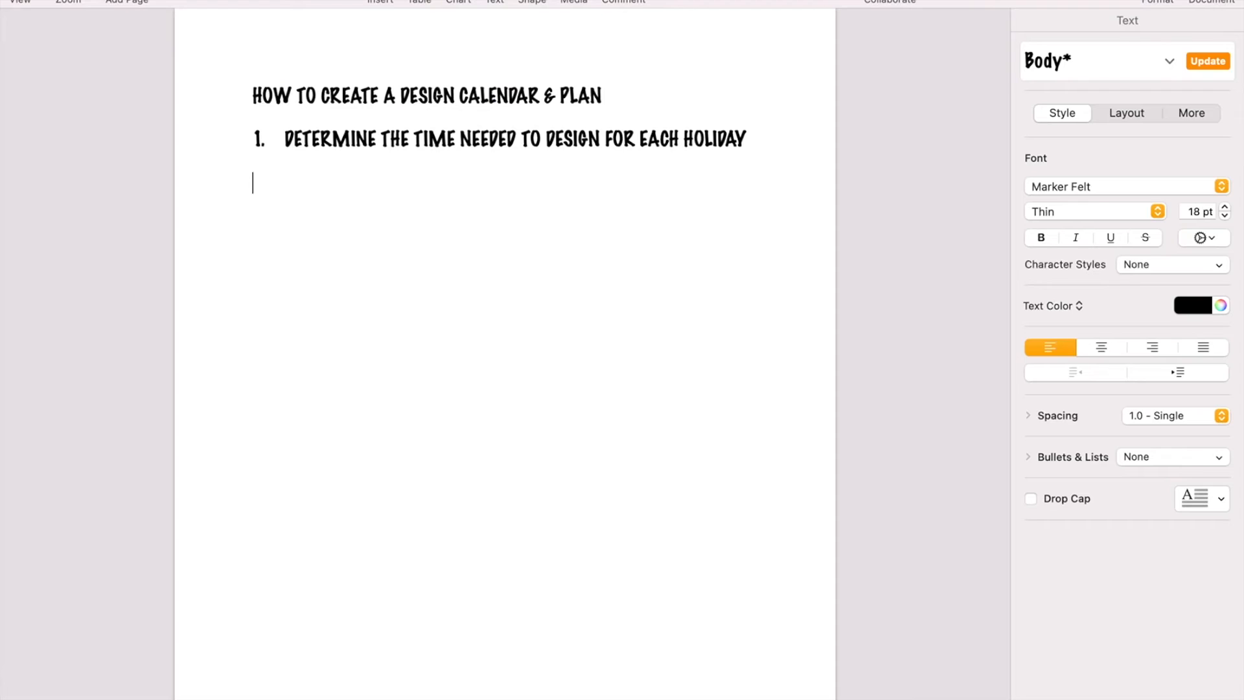
Step: In the Pages document, add the line "2. DETERMINE WHICH PRODUCT TYPE YOU WILL DESIGN INTO FOR EACH HOLIDAY" below the first item
text(2. DETERMI)
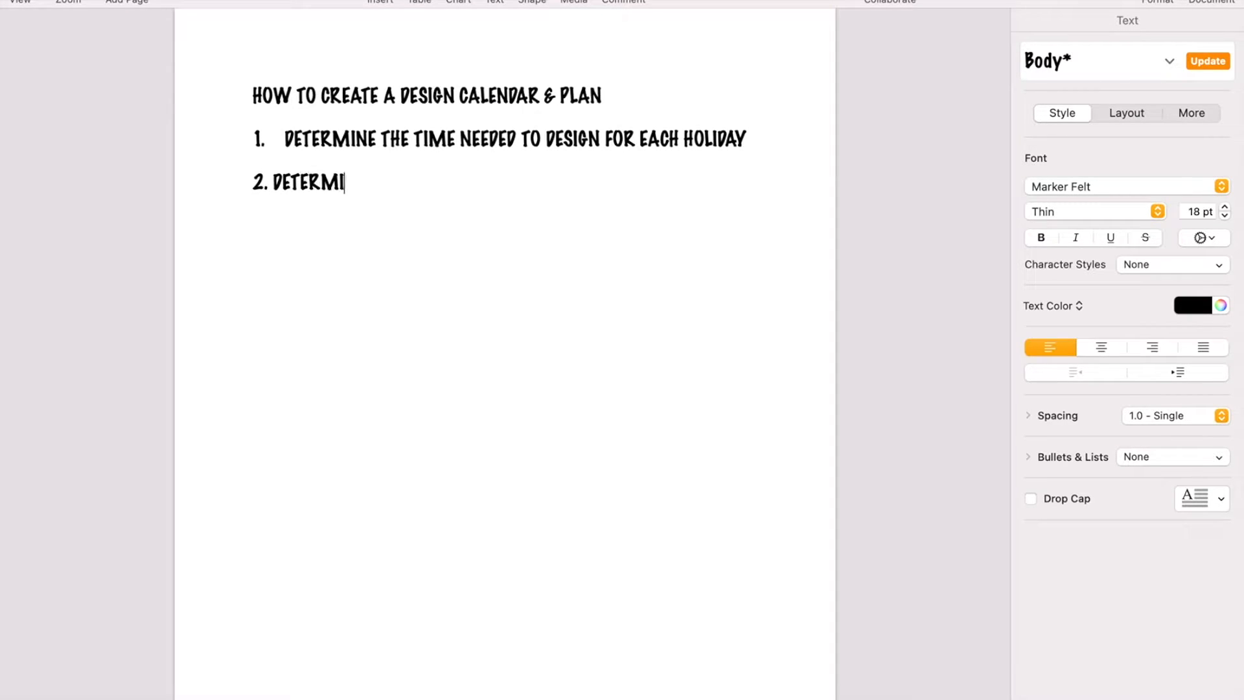
text(NE WHICH PRODUCT )
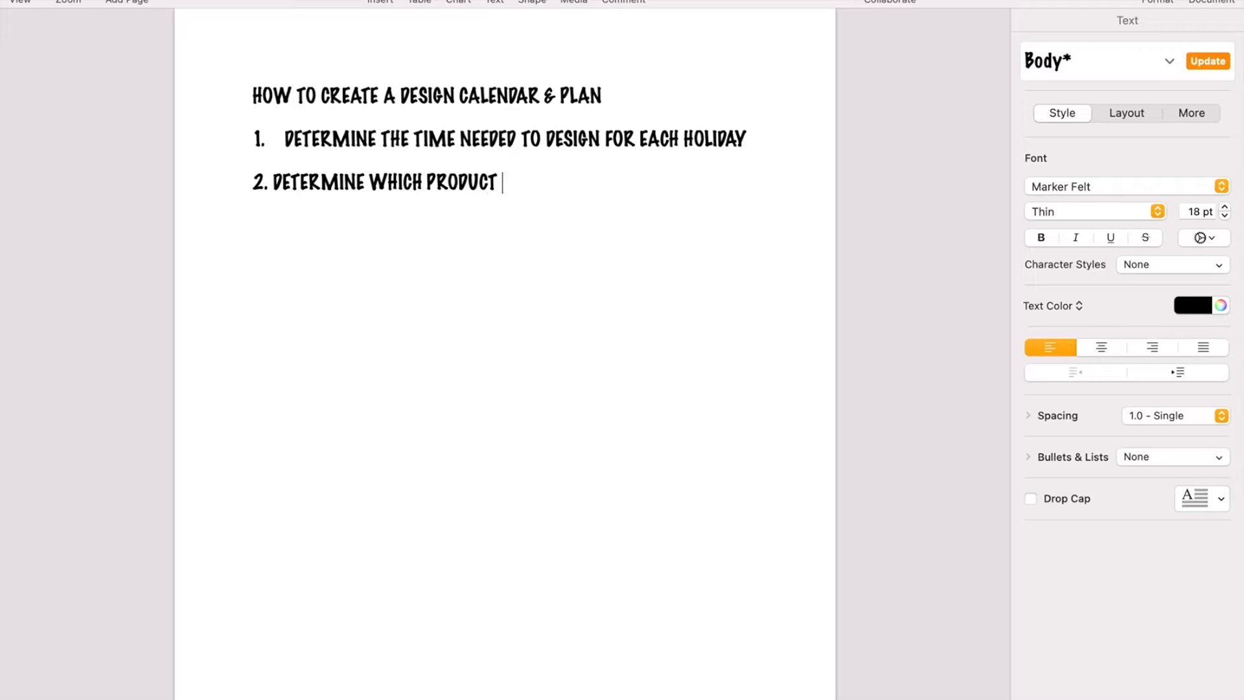
text(TYPE YOU WILL )
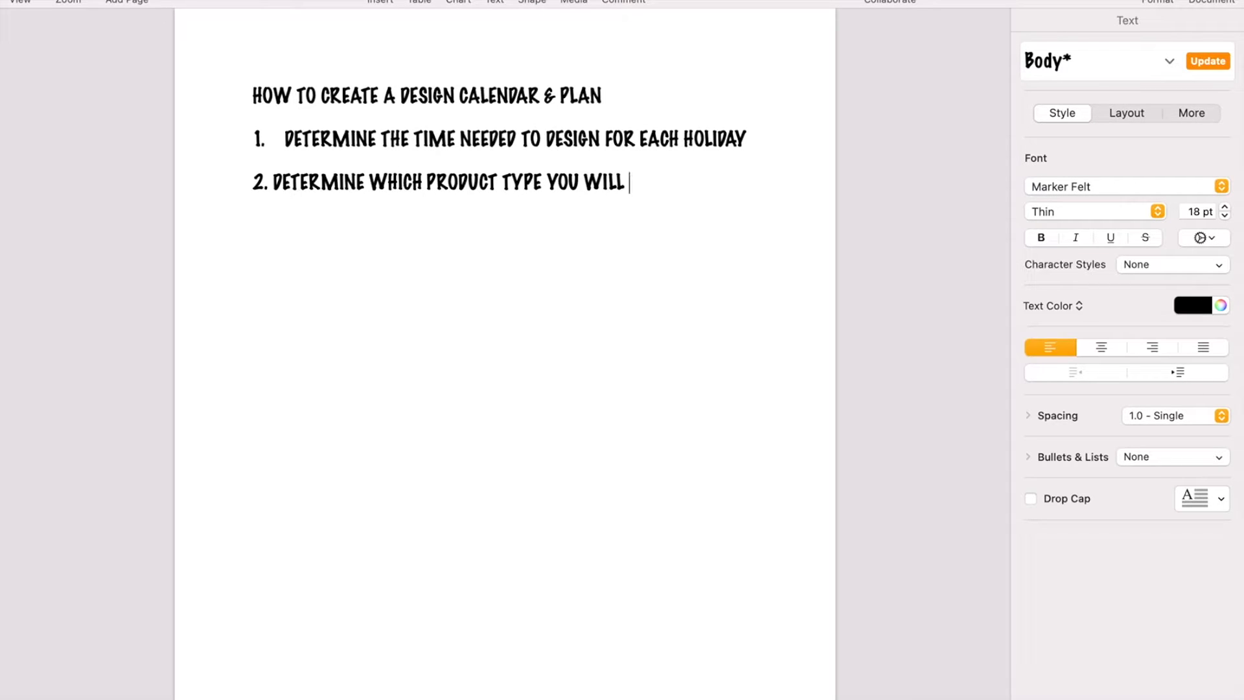
text(DESIGN INTO FOR )
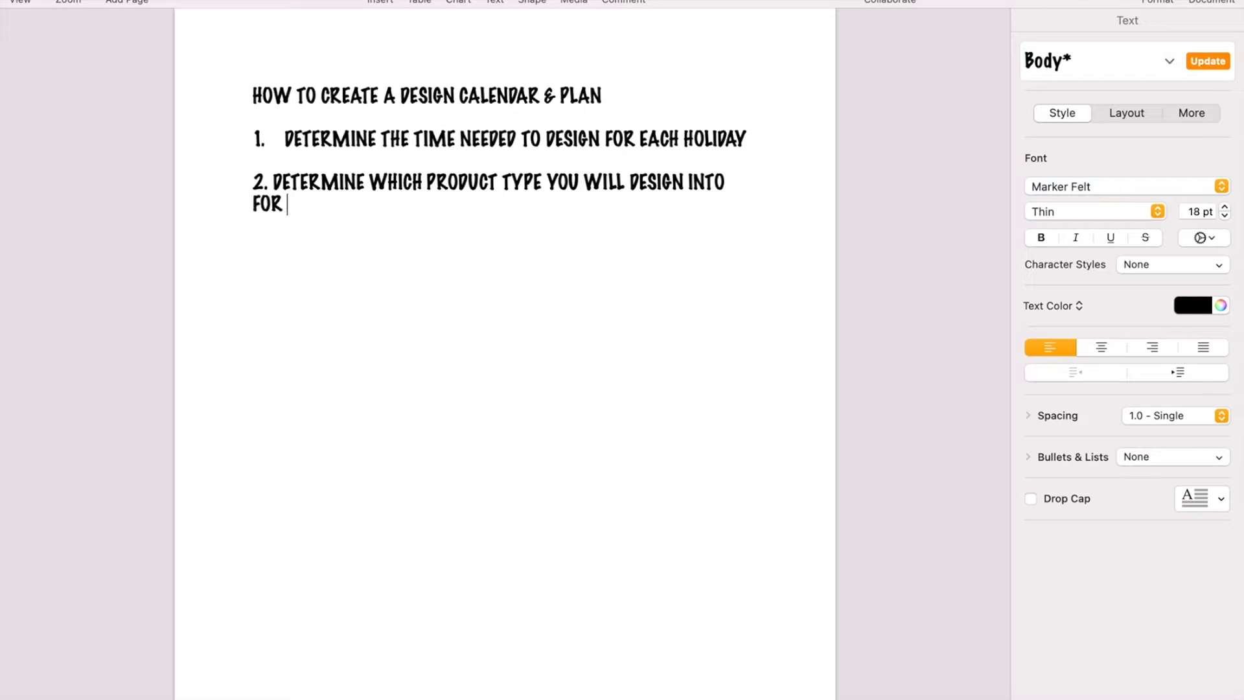
text(EACH HOLIDAY)
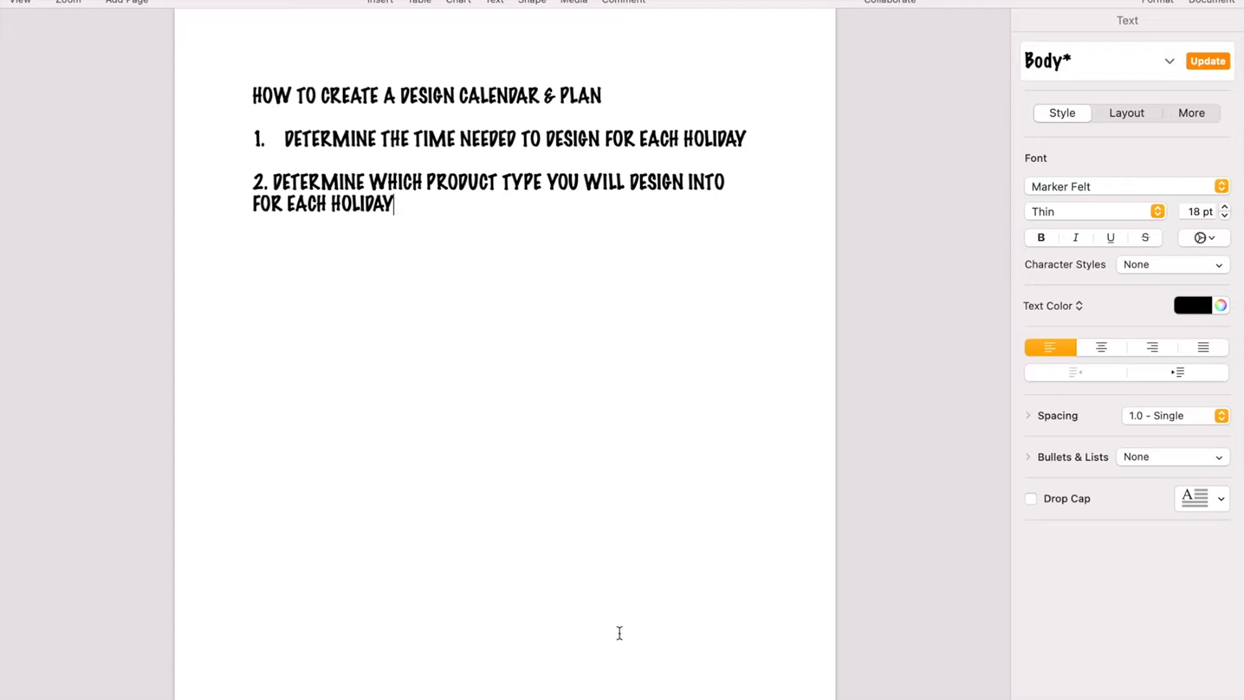
Step: Back in Airtable, start a new field after BUDGET named PRODUCT CATEGORIES with the Multiple select type
mouse_move(344, 697)
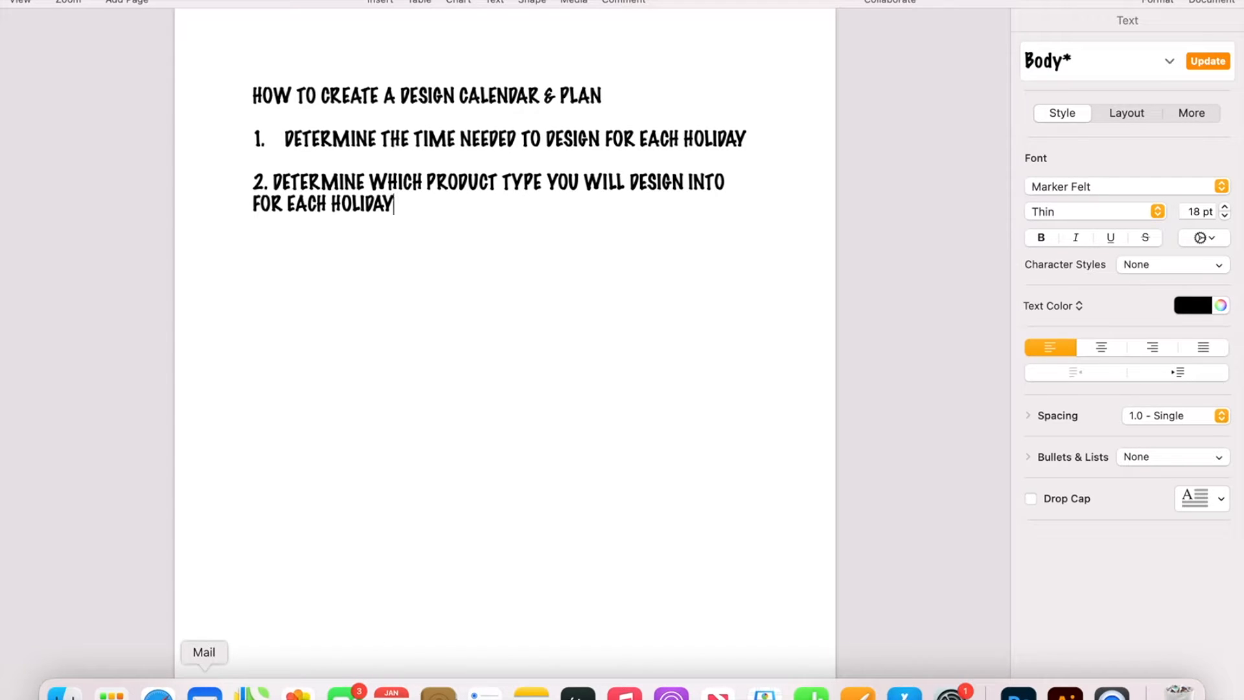
click(157, 693)
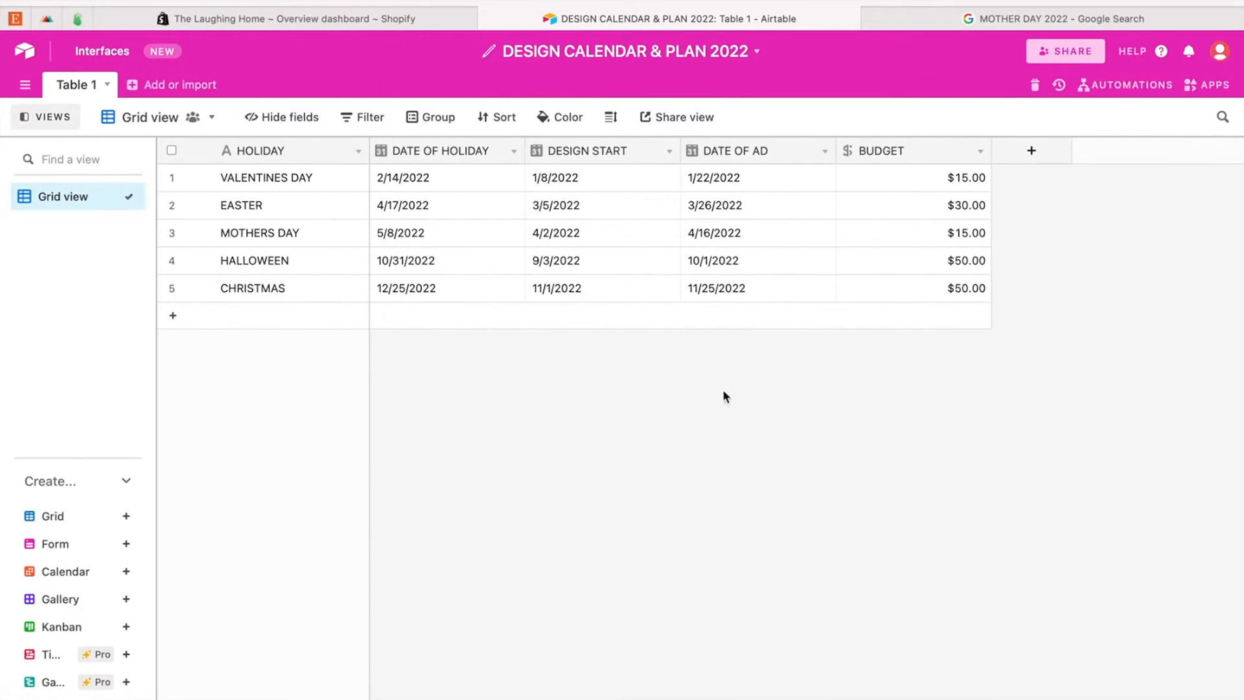
click(1031, 151)
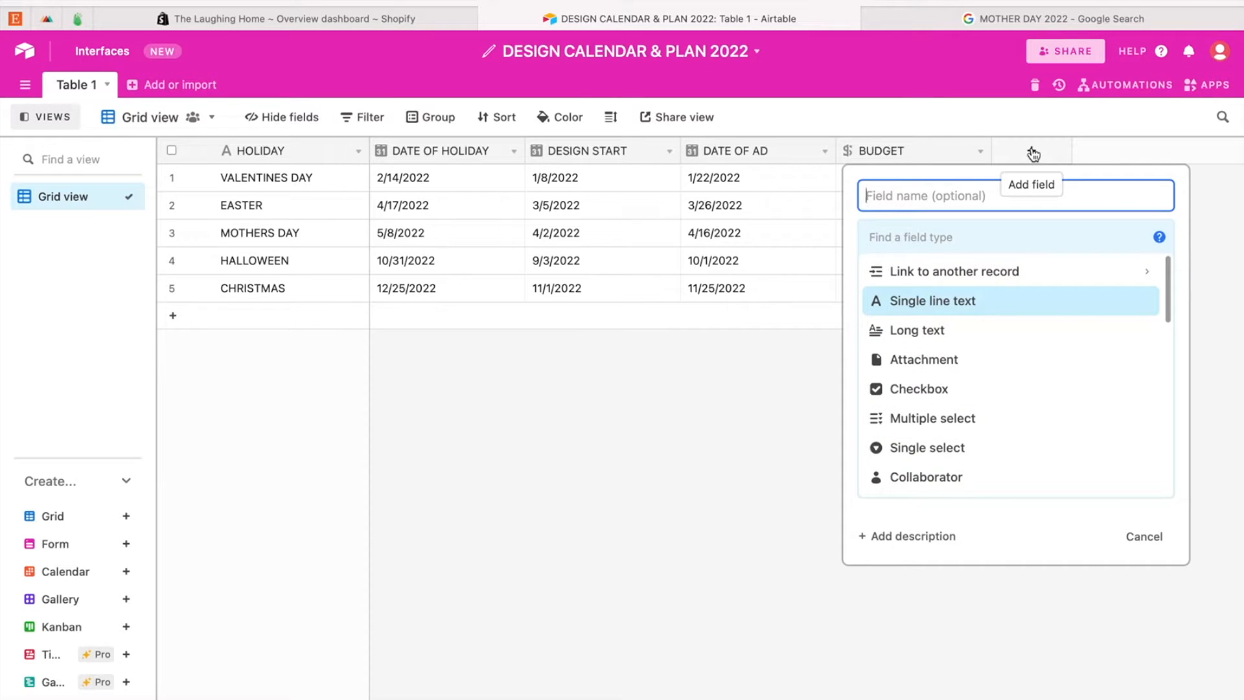
text(PRODUCT CATEGORIES)
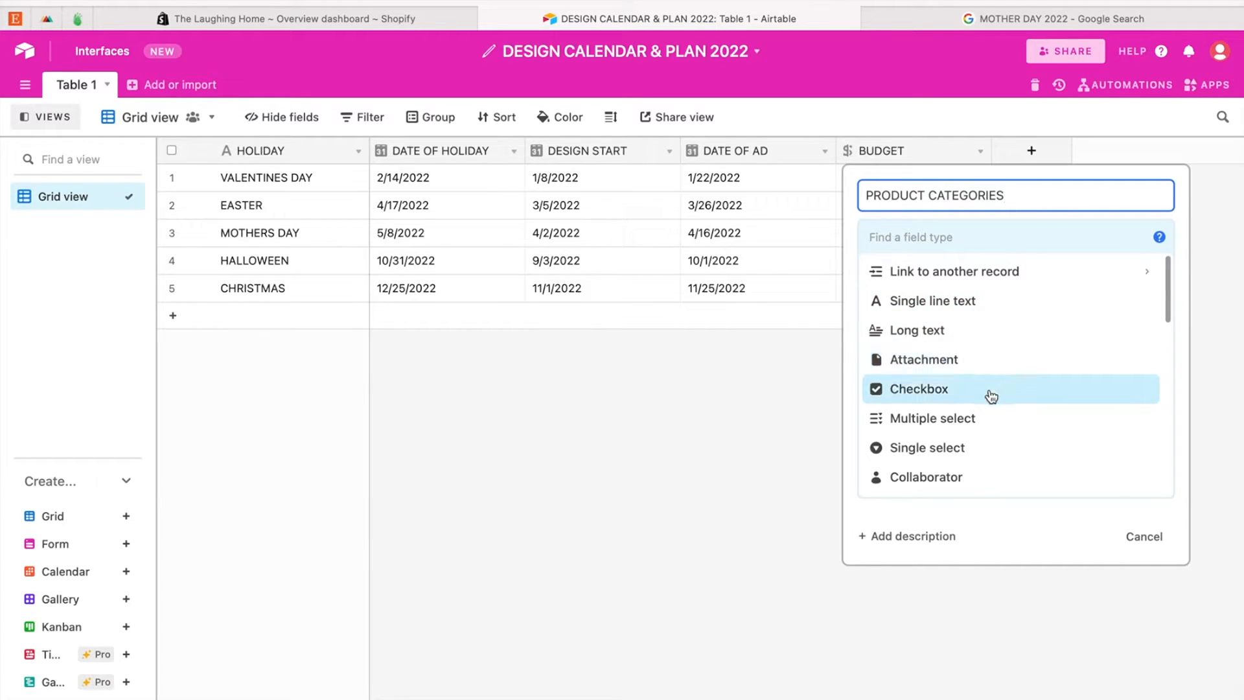
click(963, 422)
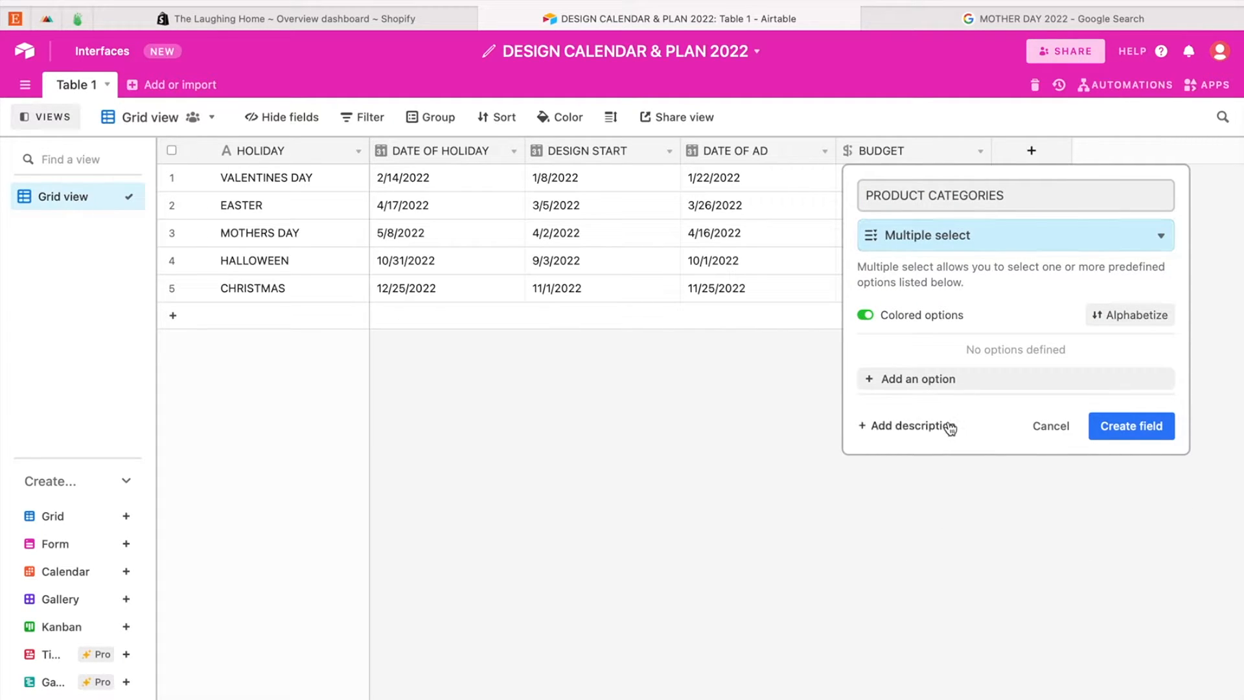
Step: Define the options MUGS, TEA TOWELS, T-SHIRTS and BAGS for PRODUCT CATEGORIES and create the field
click(930, 379)
text(MUGS)
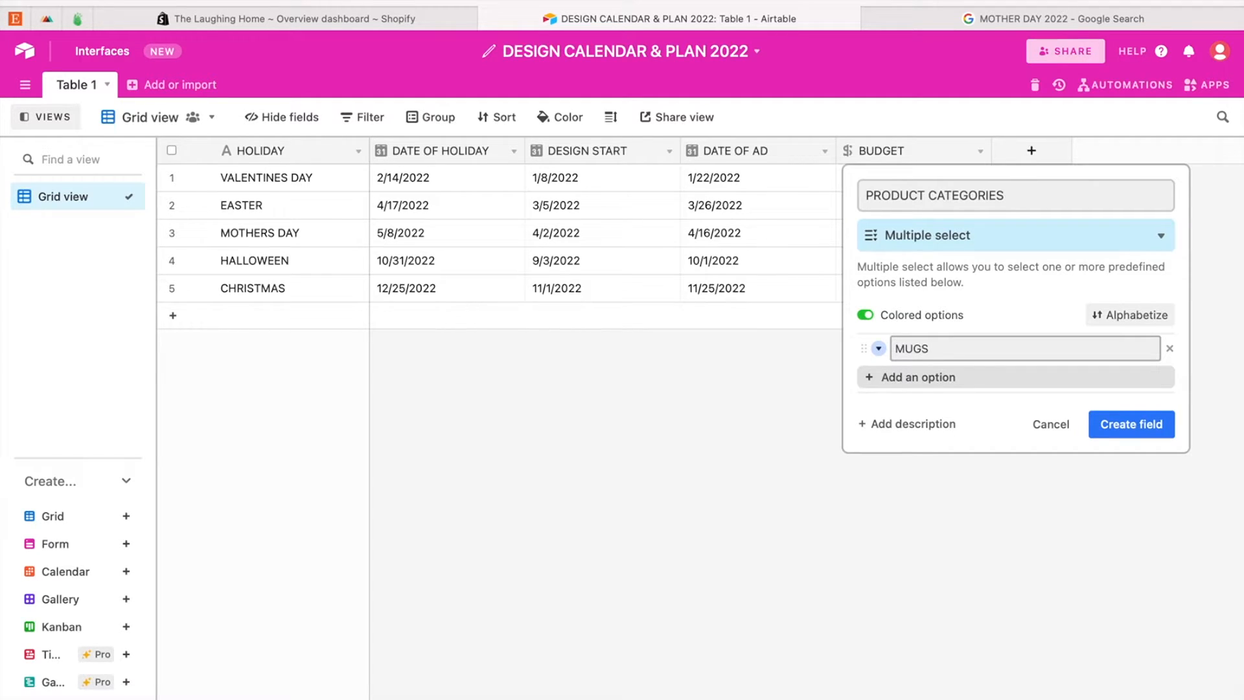
key(Return)
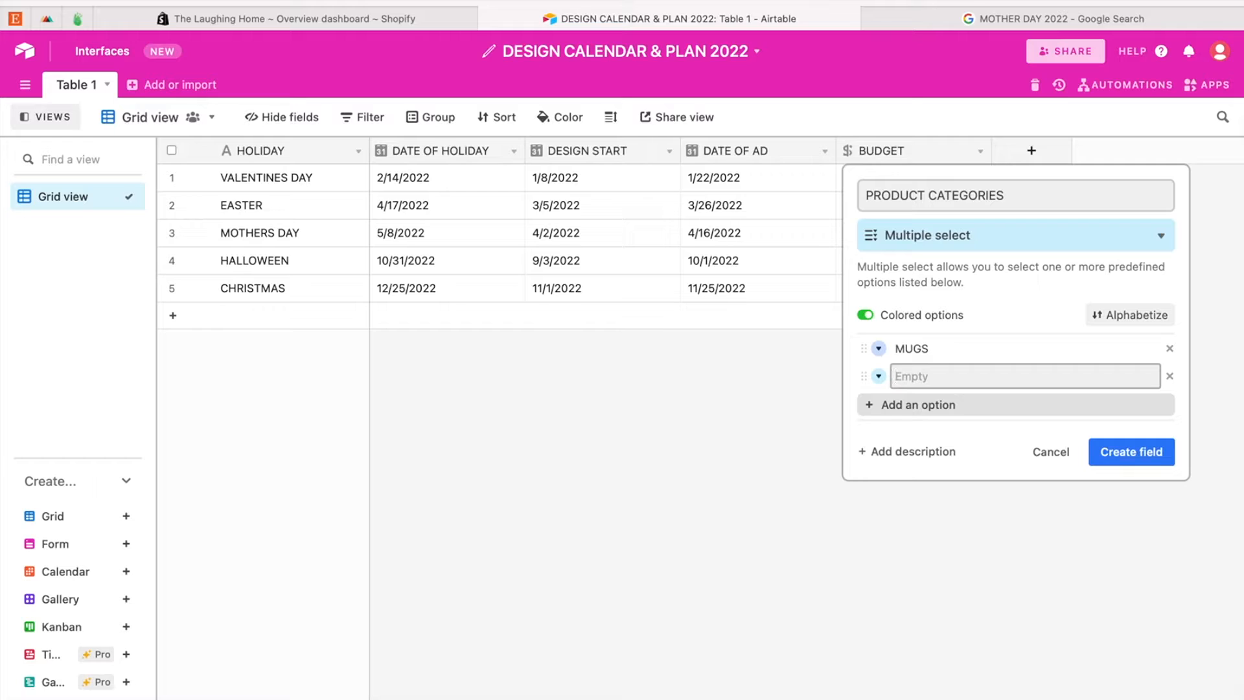
text(TEA TOWELS)
key(Return)
text(T-SHIRTS)
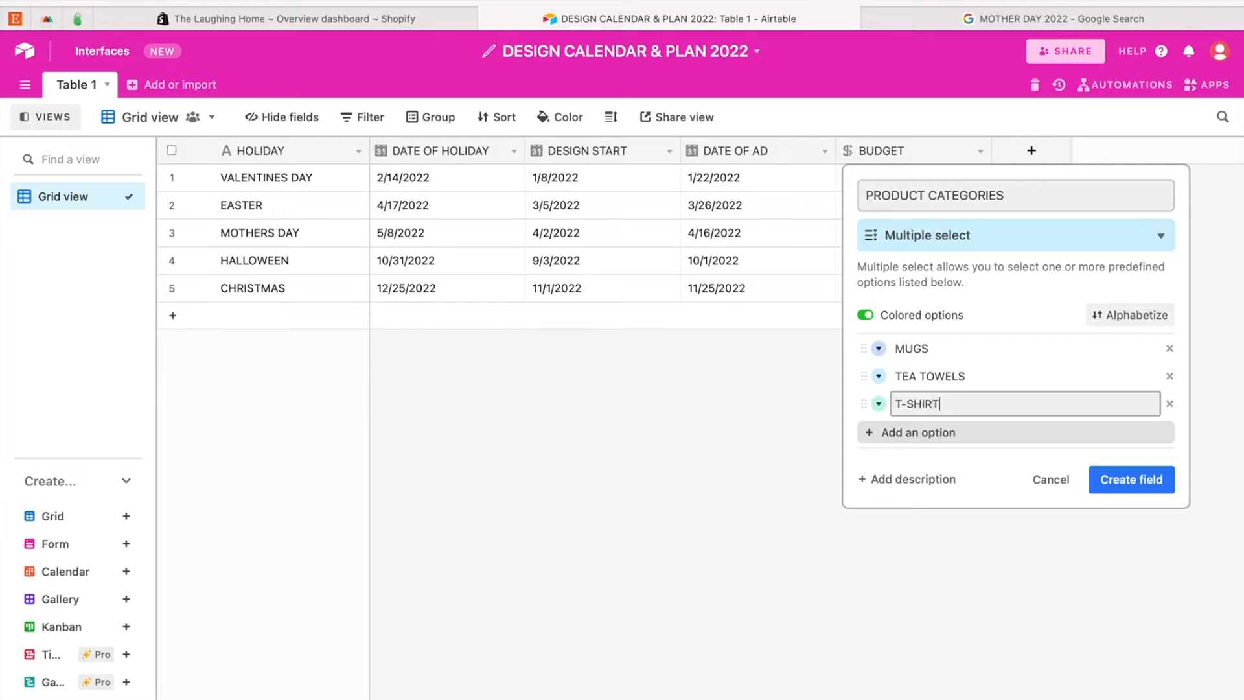
key(Return)
text(BAGS)
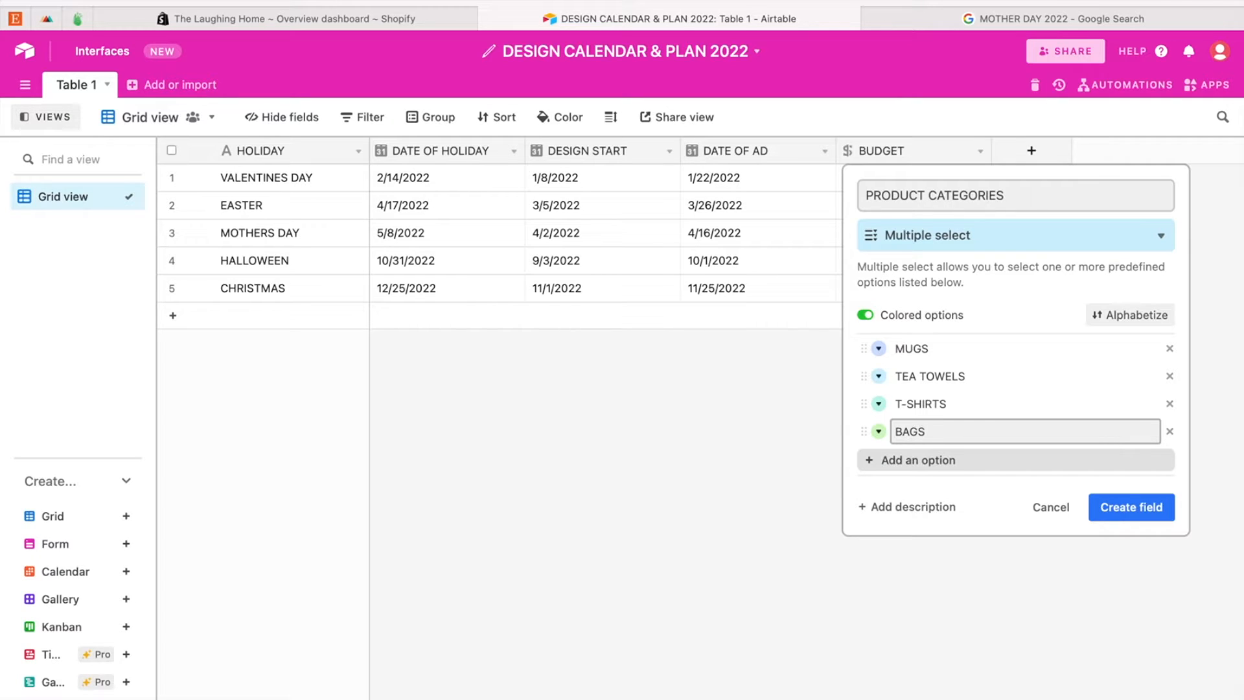
key(Return)
click(1117, 534)
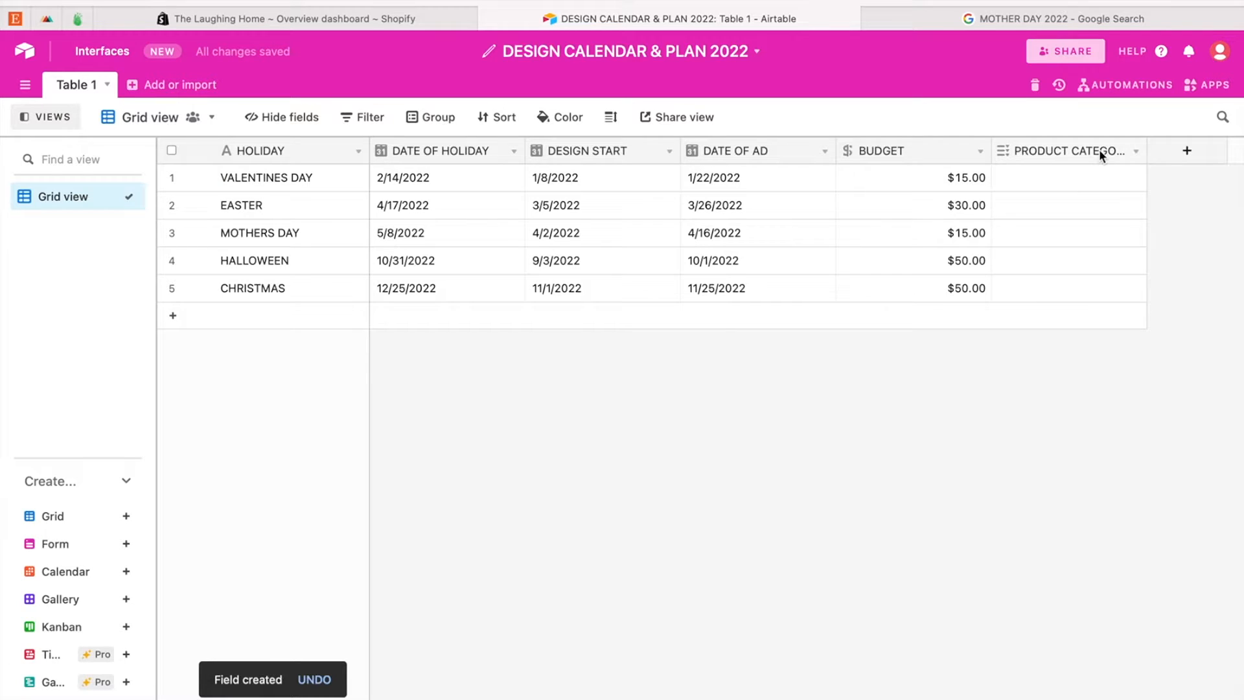
Step: Assign TEA TOWELS and MUGS as the product categories of the VALENTINES DAY record
click(1082, 177)
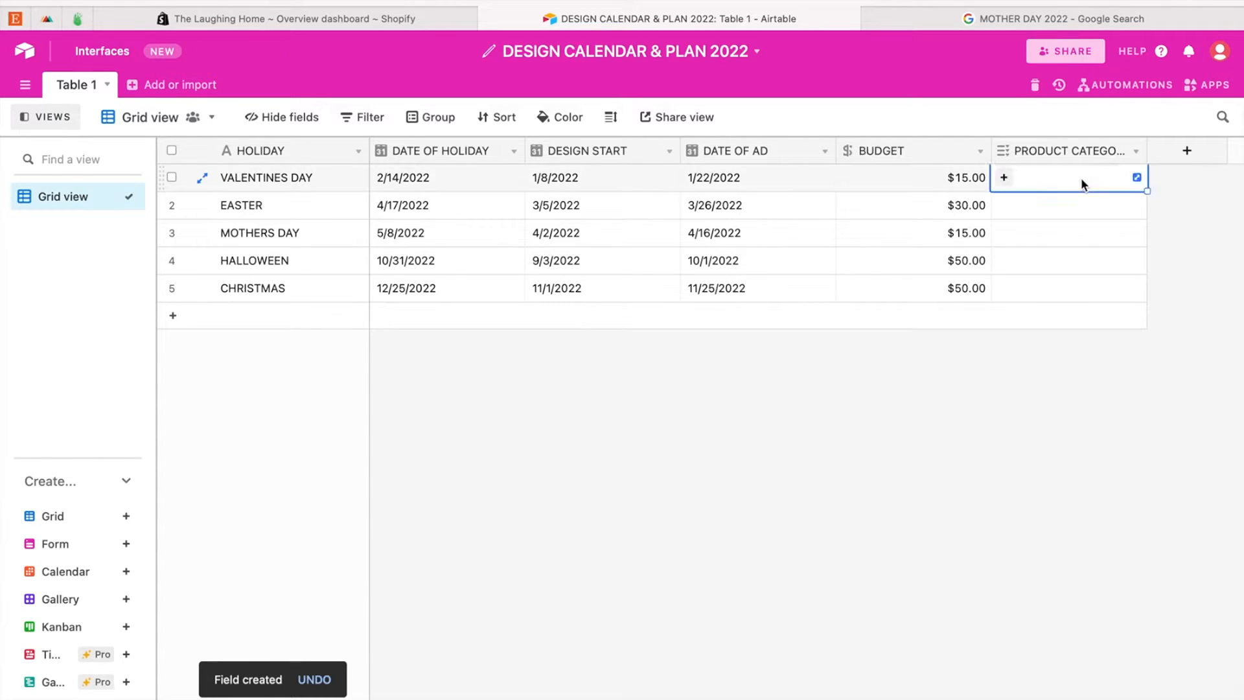
click(1003, 179)
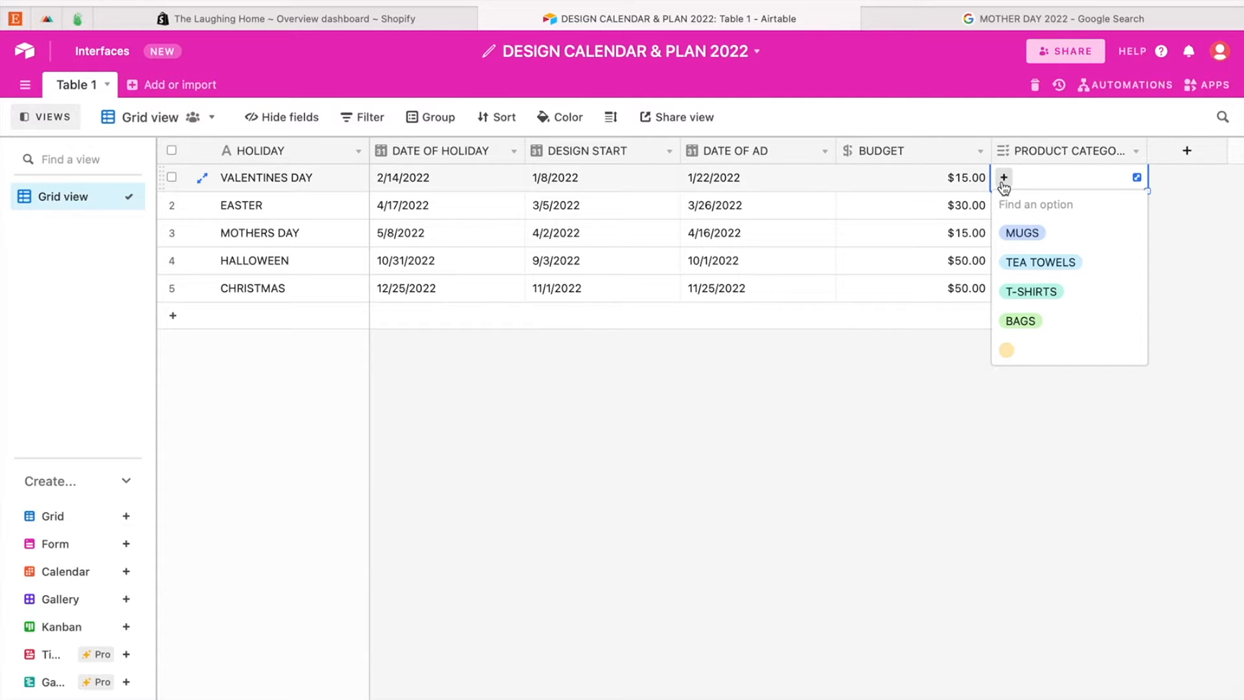
click(1053, 259)
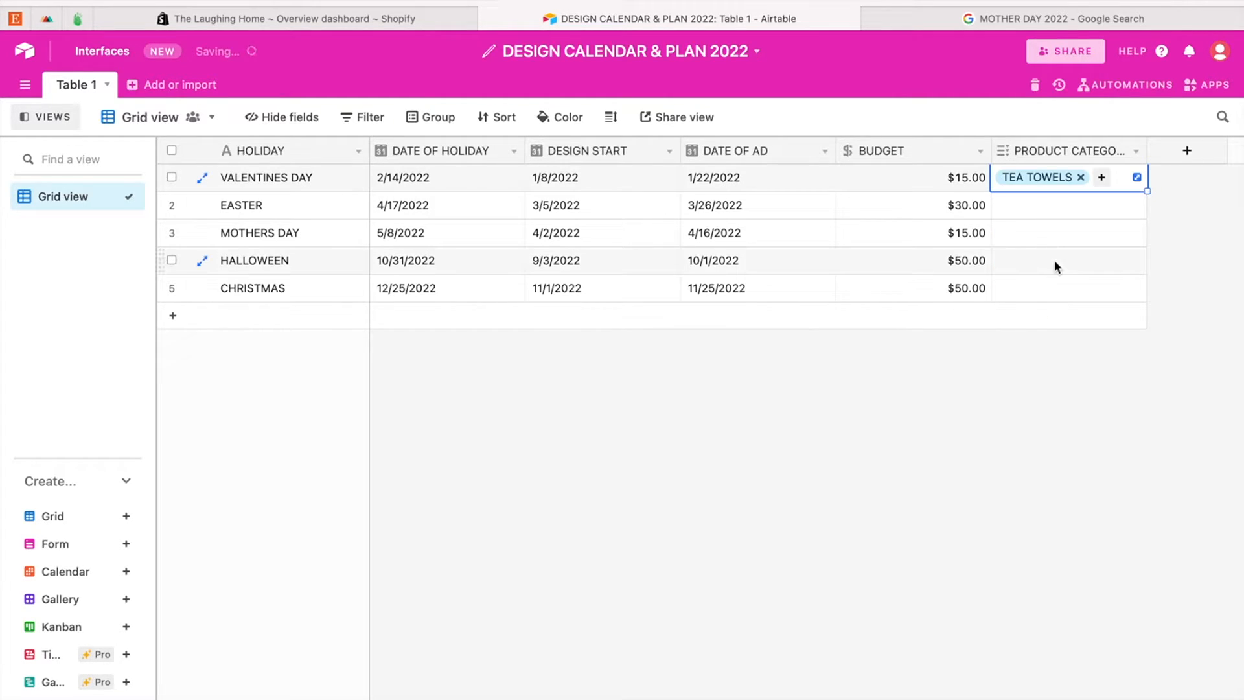
click(1101, 178)
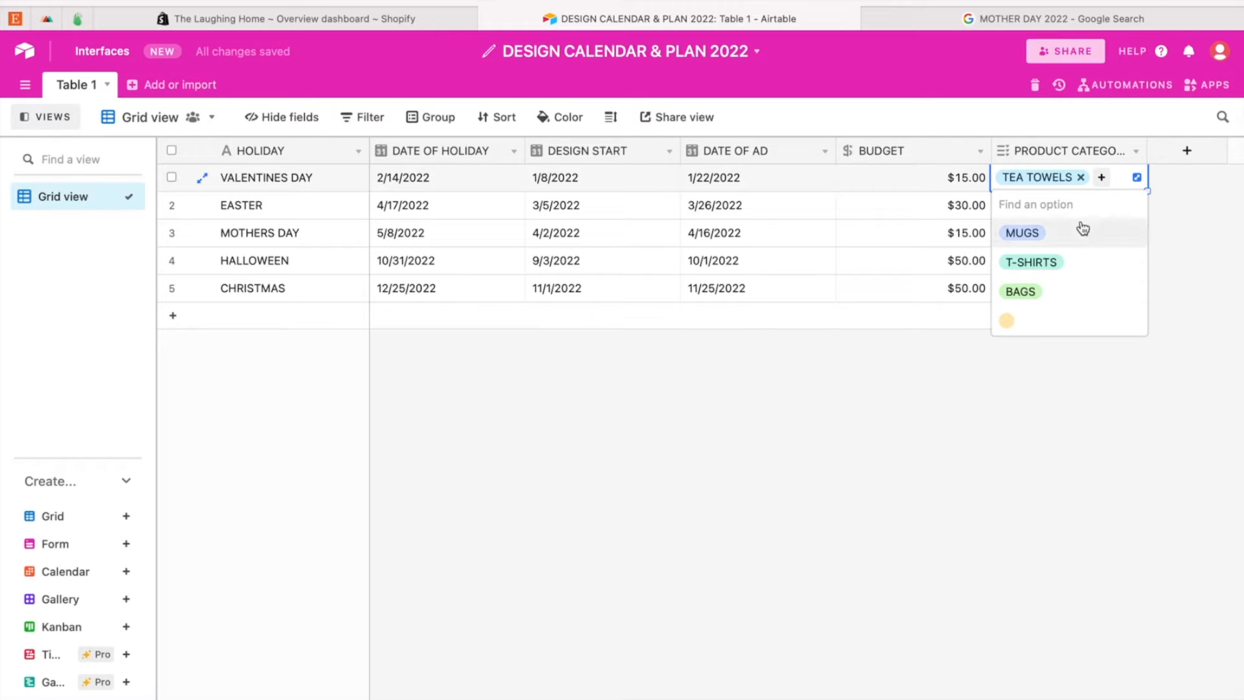
click(1029, 235)
click(1002, 399)
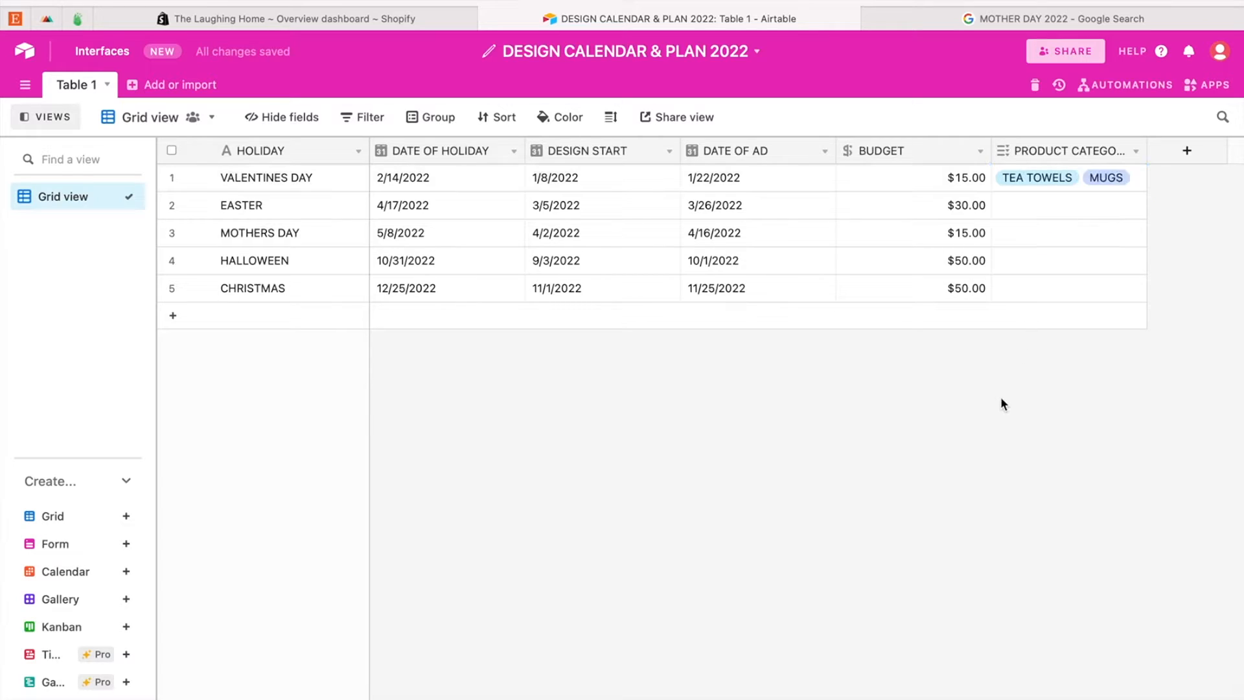
Step: Create a new product category option named PILLOWS and assign it to the EASTER record
click(1060, 208)
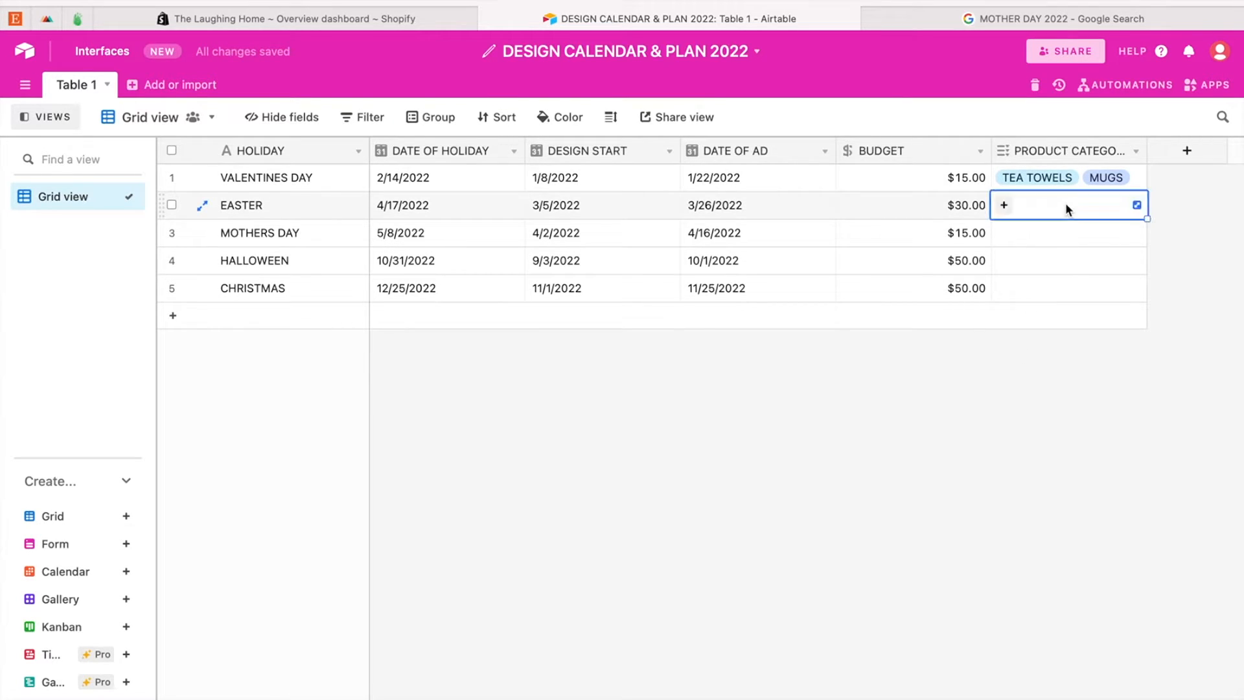
click(1003, 206)
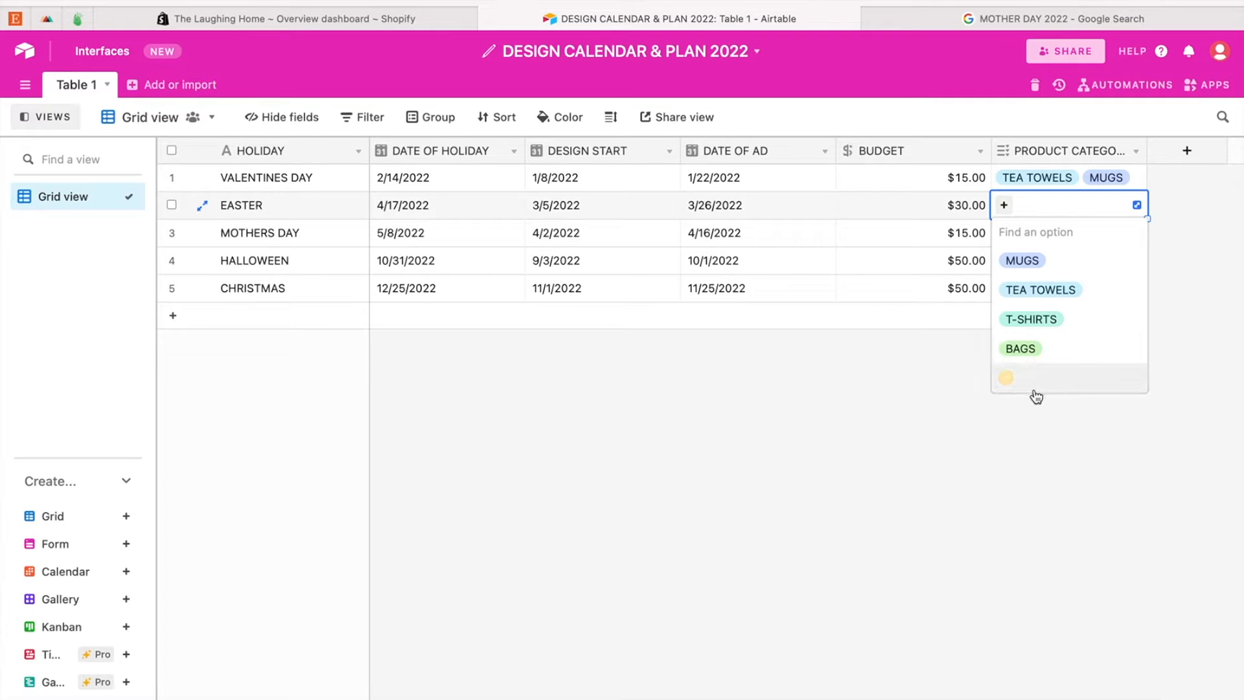
text(PILLOWS)
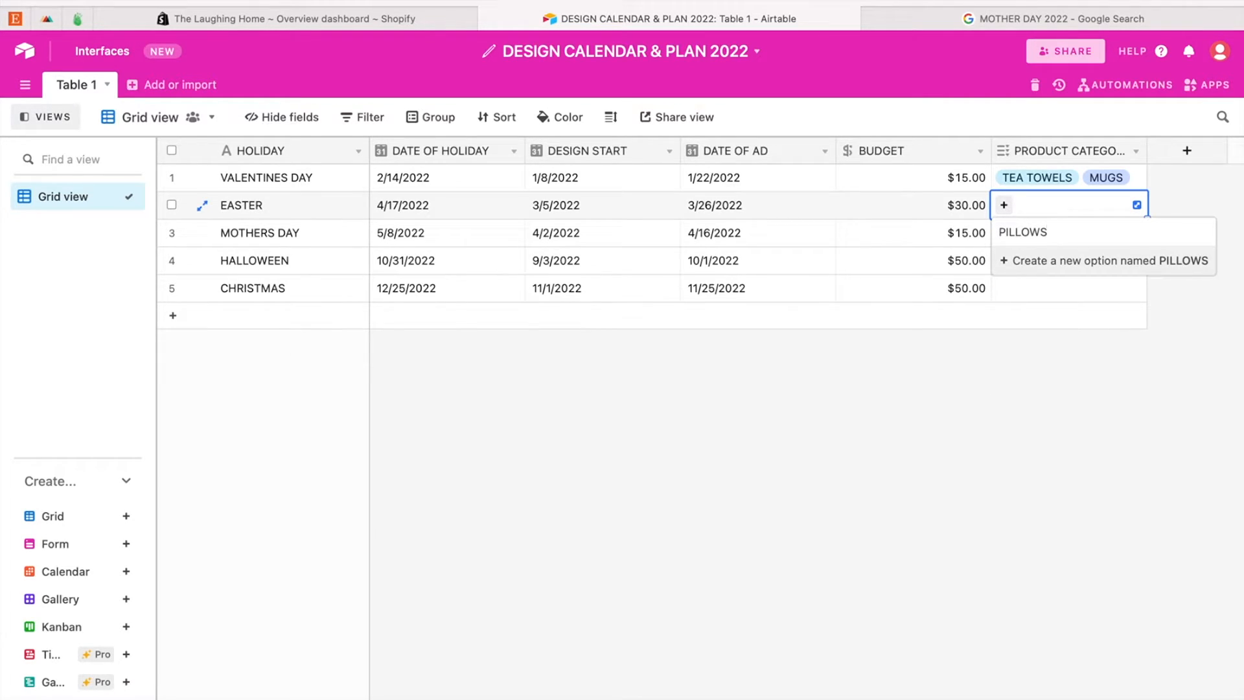
key(Return)
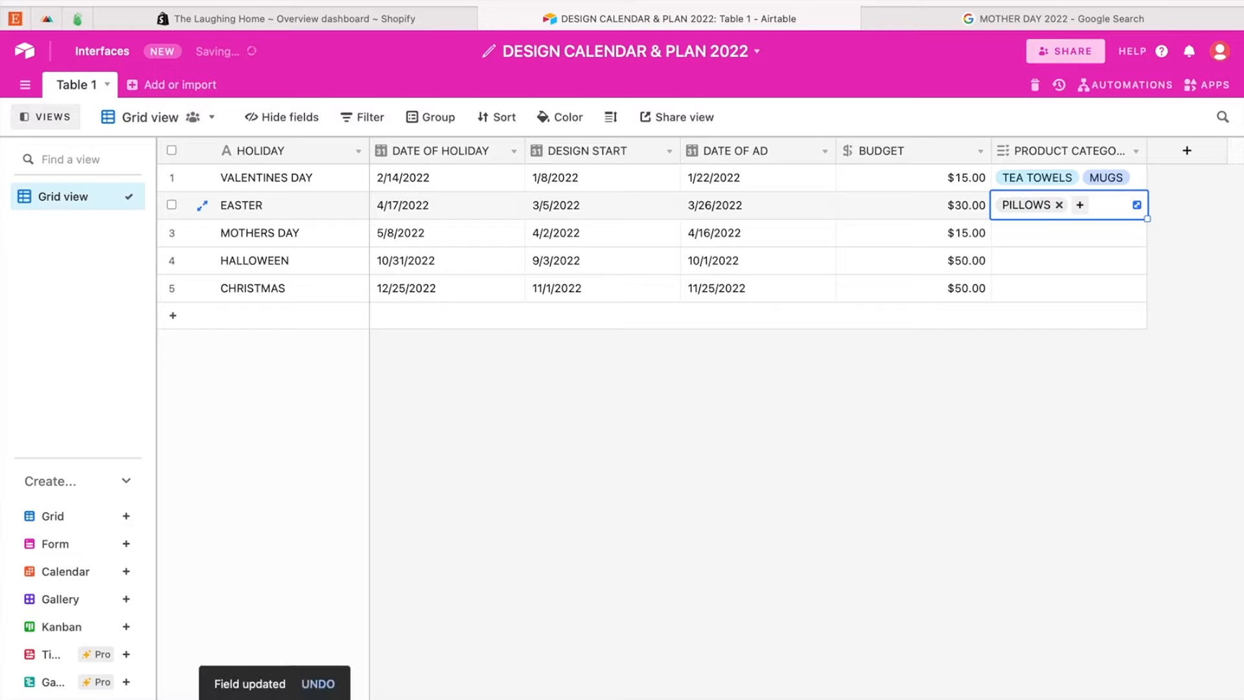
click(1000, 393)
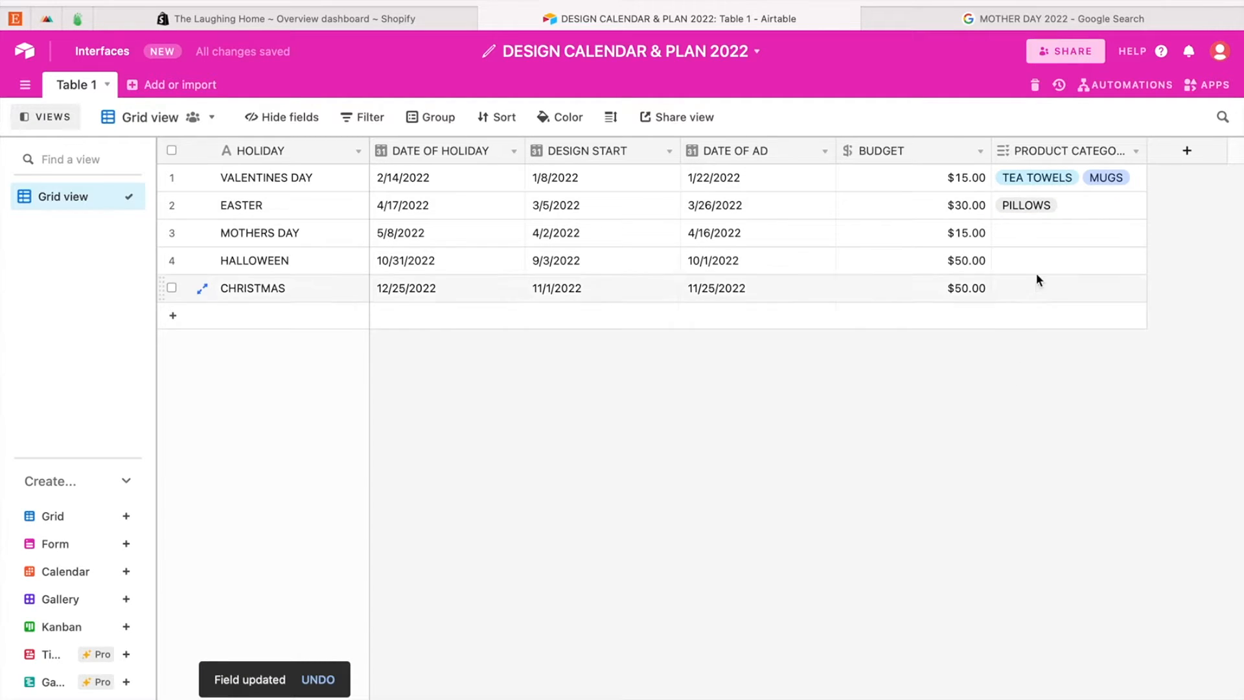
Step: Assign MUGS as the product category of the MOTHERS DAY record
click(1040, 232)
click(1004, 233)
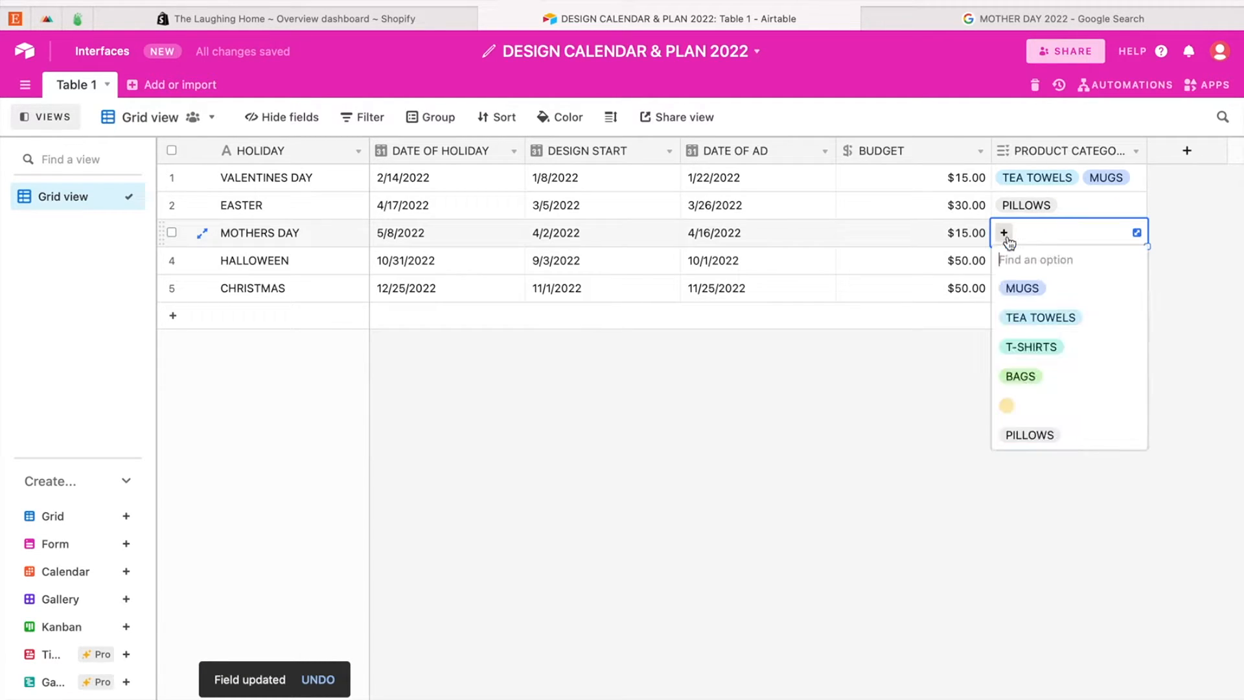
click(1020, 287)
click(949, 381)
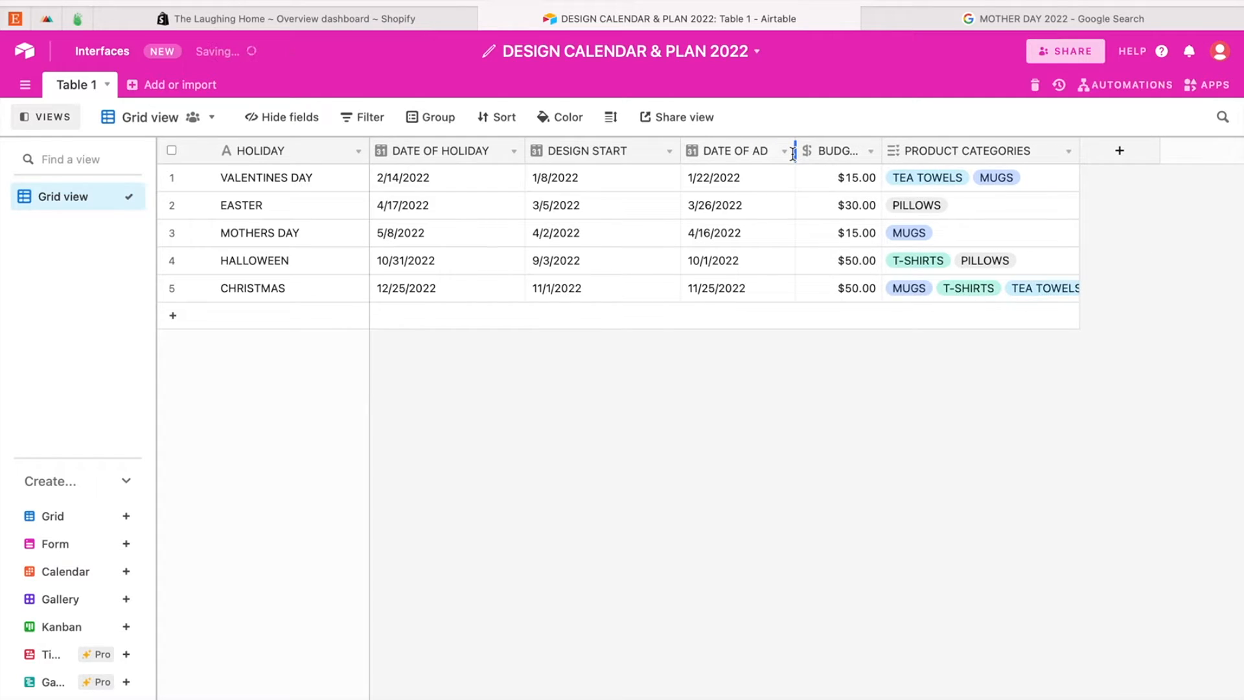
Step: Narrow the DESIGN START column and widen the PRODUCT CATEGORIES column to fit all the category tags
drag(679, 152, 648, 153)
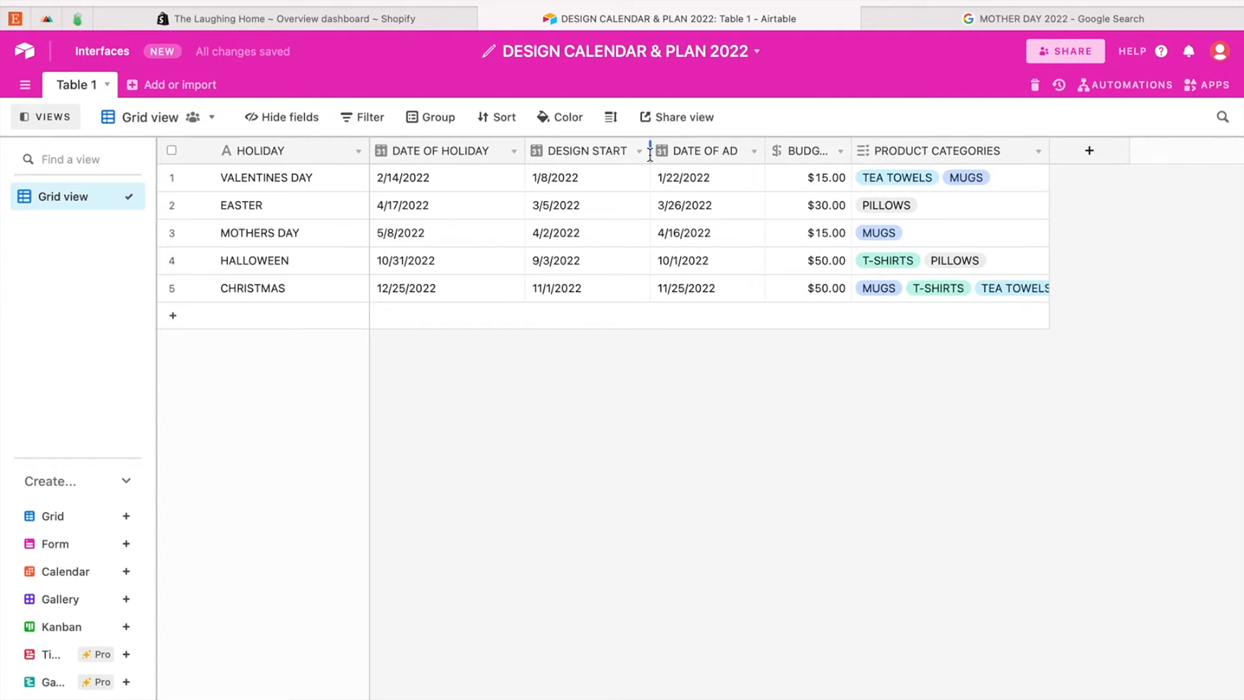
drag(1043, 160, 1185, 160)
Step: Delete the empty option from the PRODUCT CATEGORIES field and save the field
double_click(1026, 147)
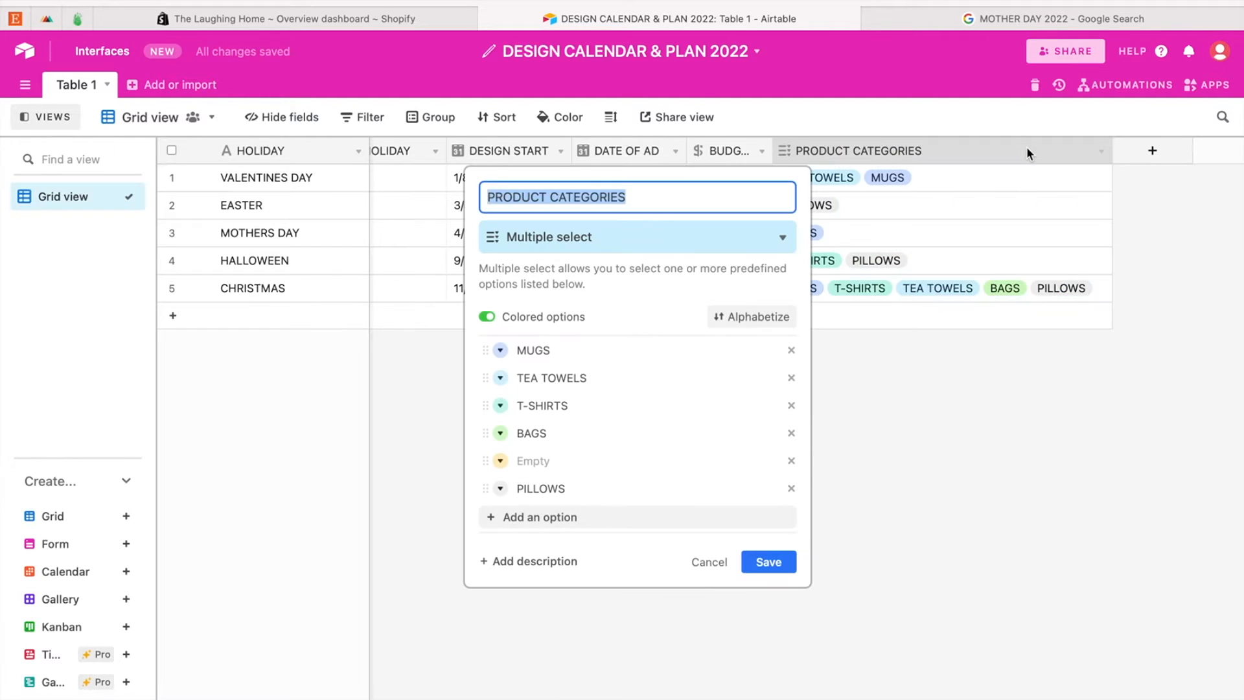
click(791, 460)
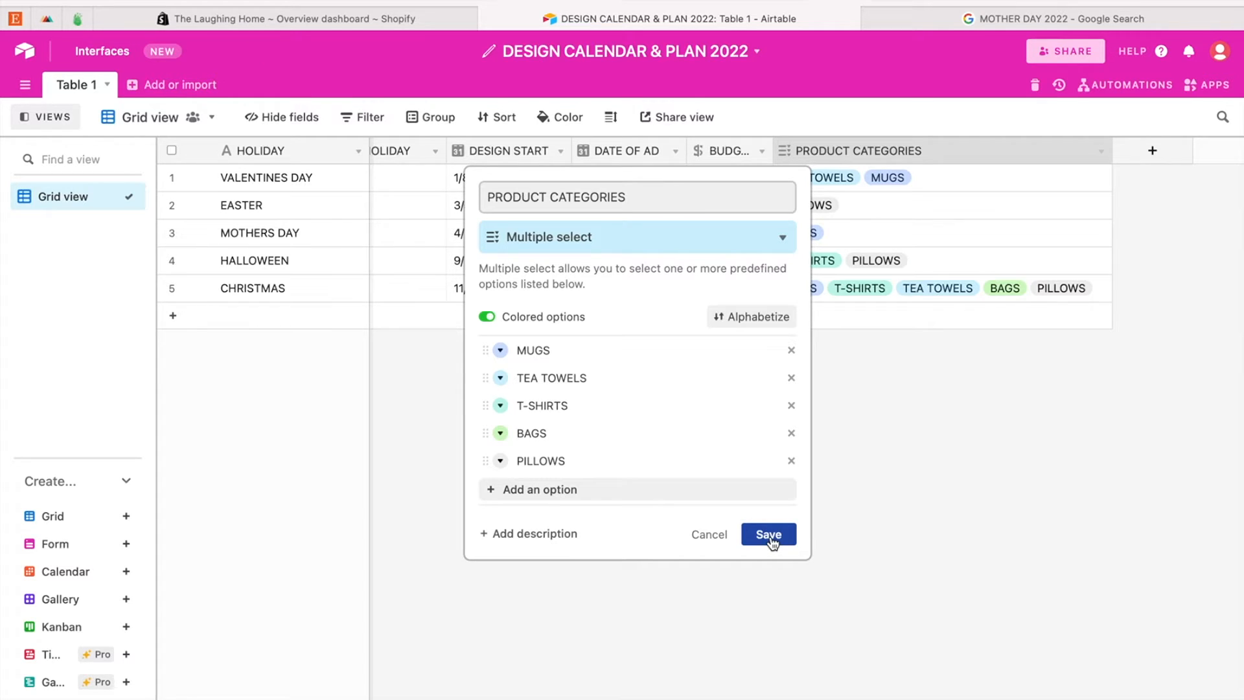
click(769, 535)
click(784, 458)
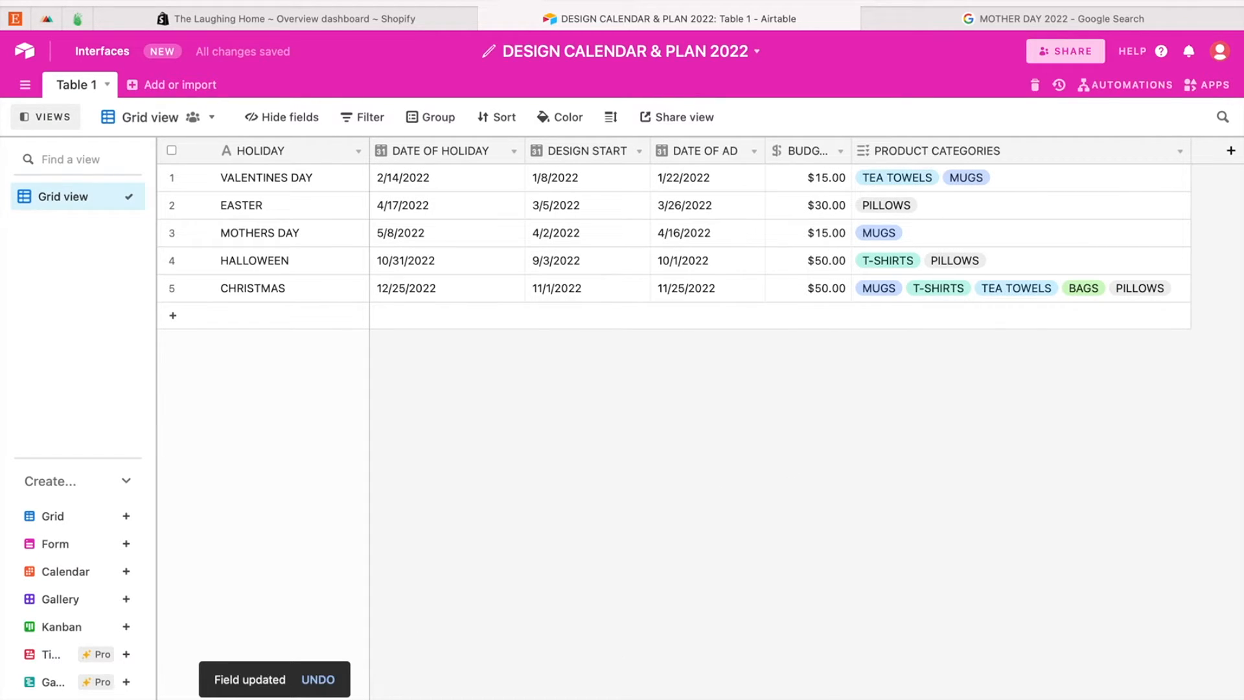
Step: Switch to the Pages document and add a third list item reading "3. DO YOU DESIGN SEASONALLY?"
click(852, 697)
key(Return)
text(3.)
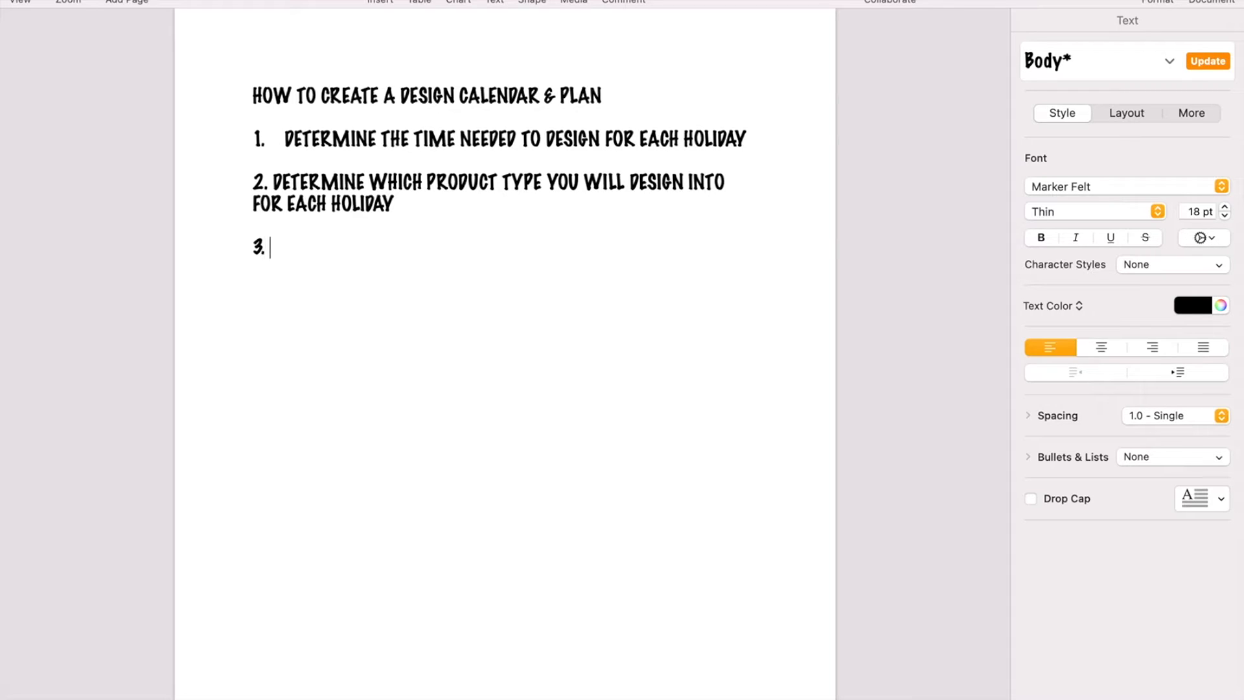
text( DO YOU )
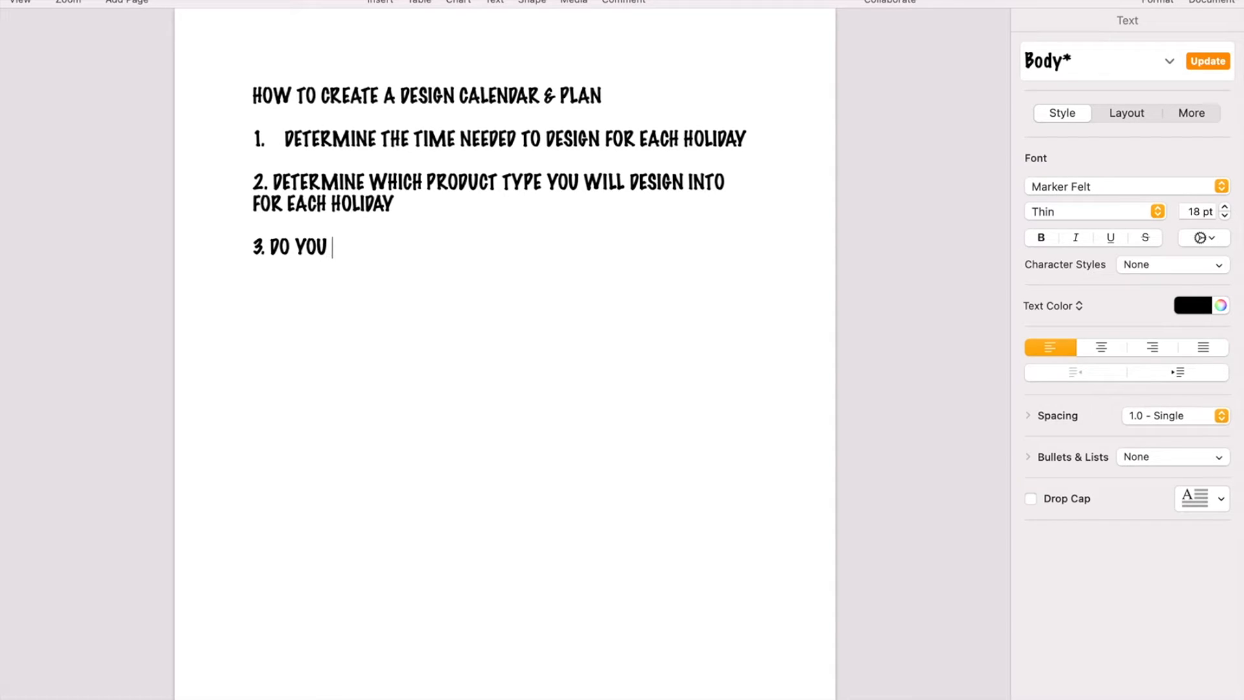
text(DESIGN INT)
key(BackSpace)
key(BackSpace)
key(BackSpace)
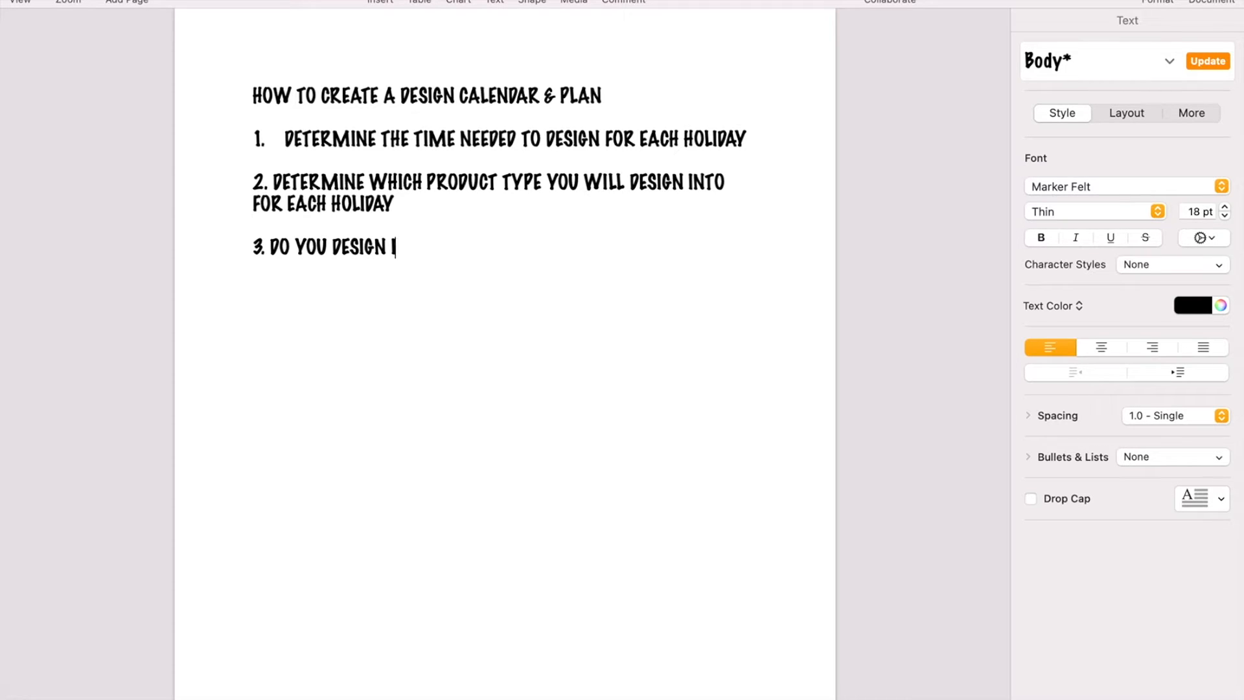
text(SEASONALLY?)
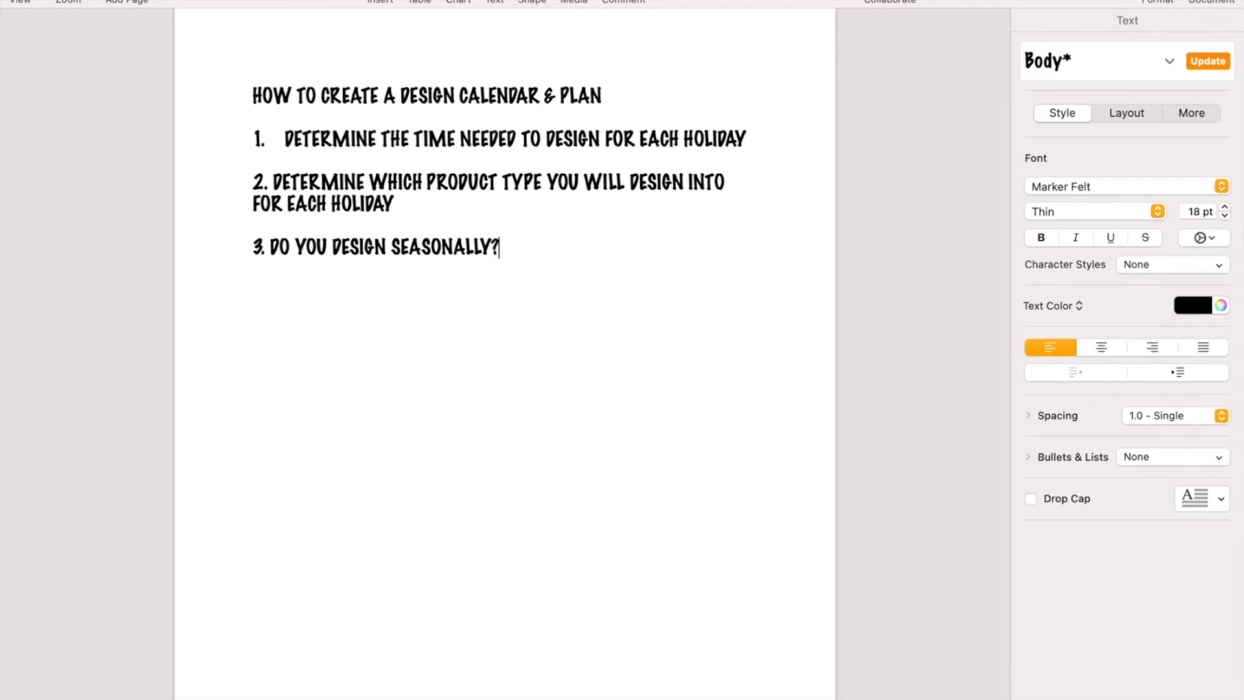
text( ADD IT INTO YOUR CAL)
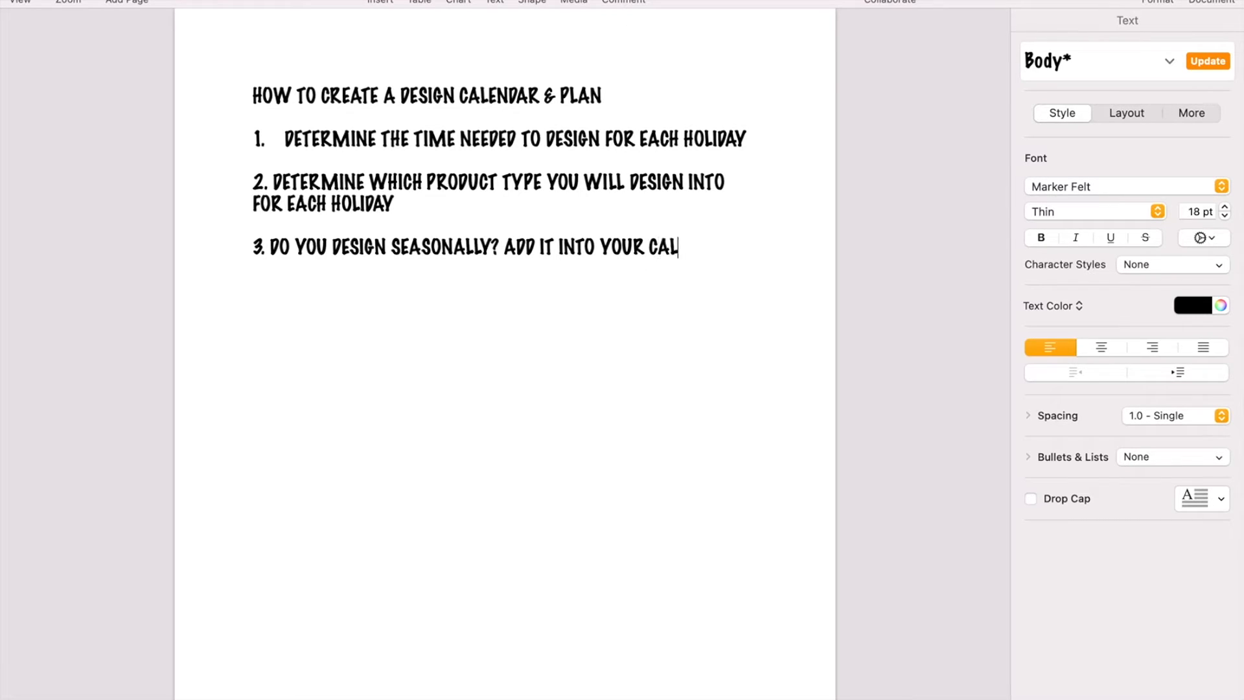
text(ENDAR!)
Step: Add an indented line below the third item reading "SPRING, SUMMER, FALL, WINTER"
key(Return)
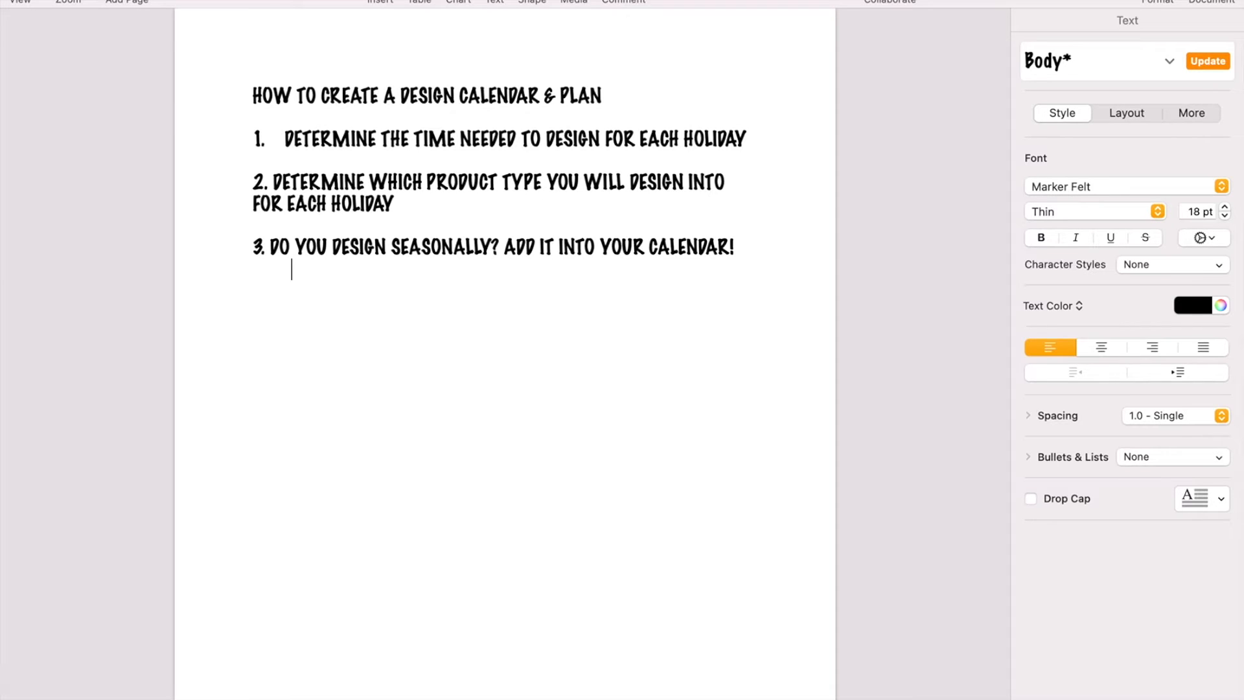
text(SPRING)
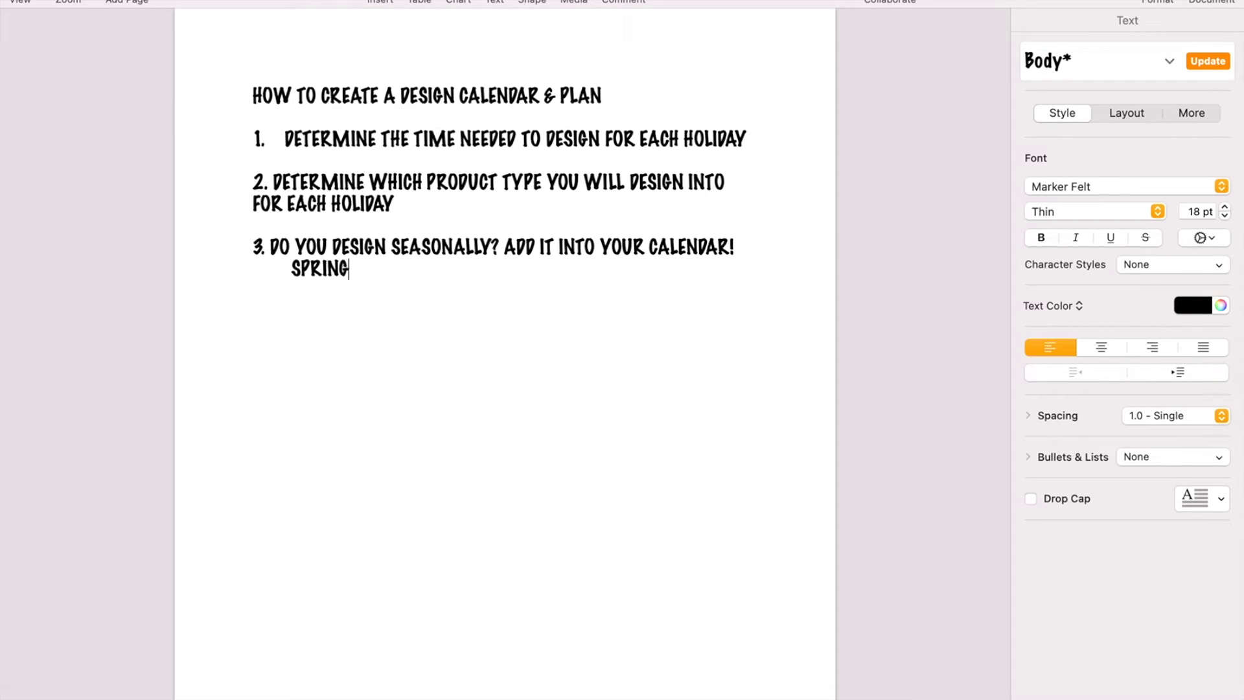
text(, SUMMER, FALL, )
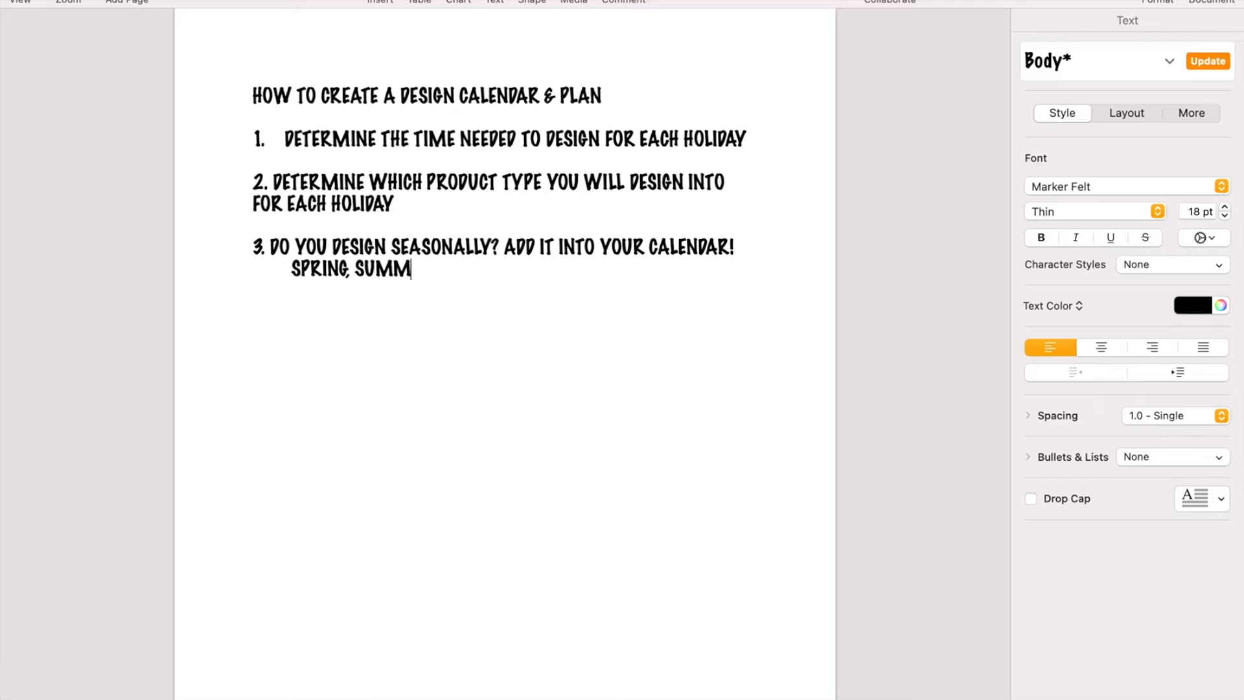
text(WINTER)
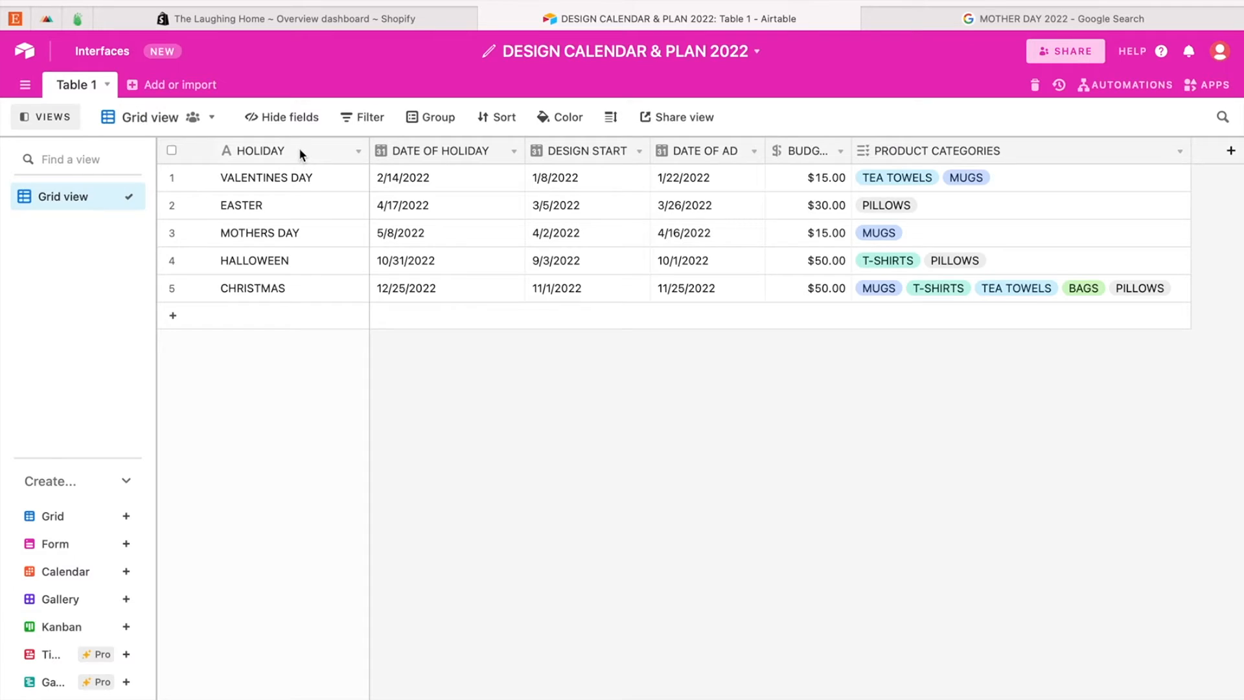
Step: Switch back to Airtable and rename the HOLIDAY field to HOLIDAY/SEASON
double_click(298, 146)
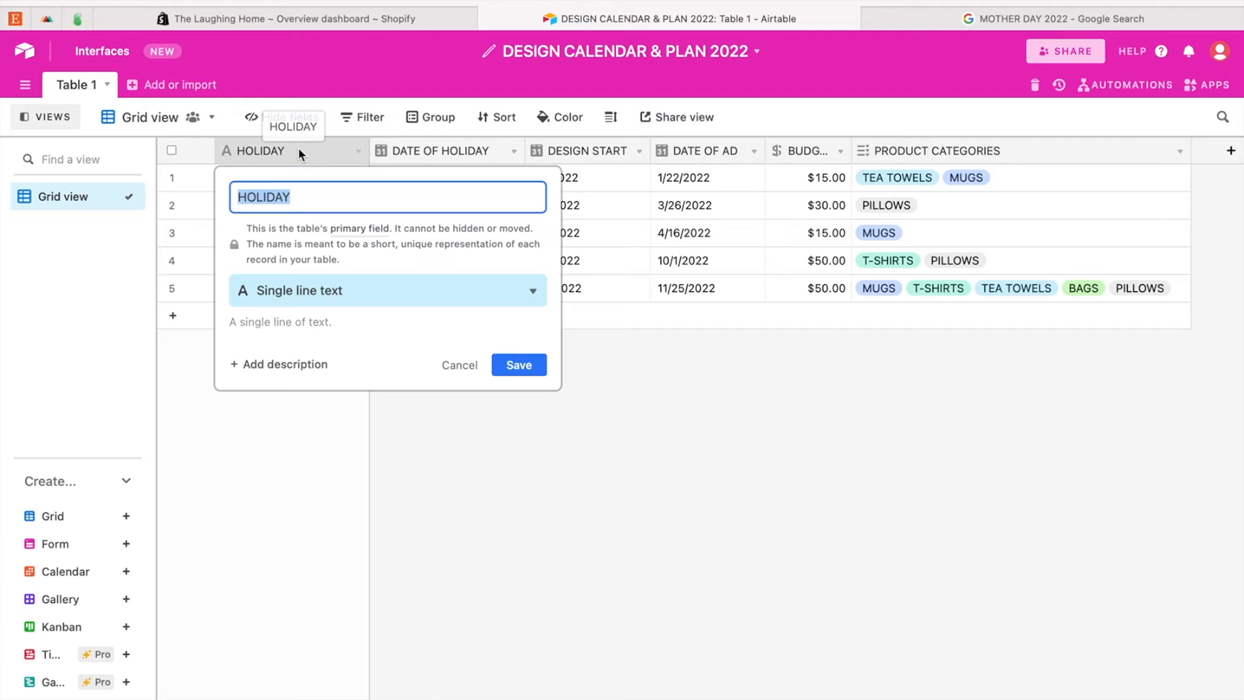
click(315, 195)
text(/SEASON)
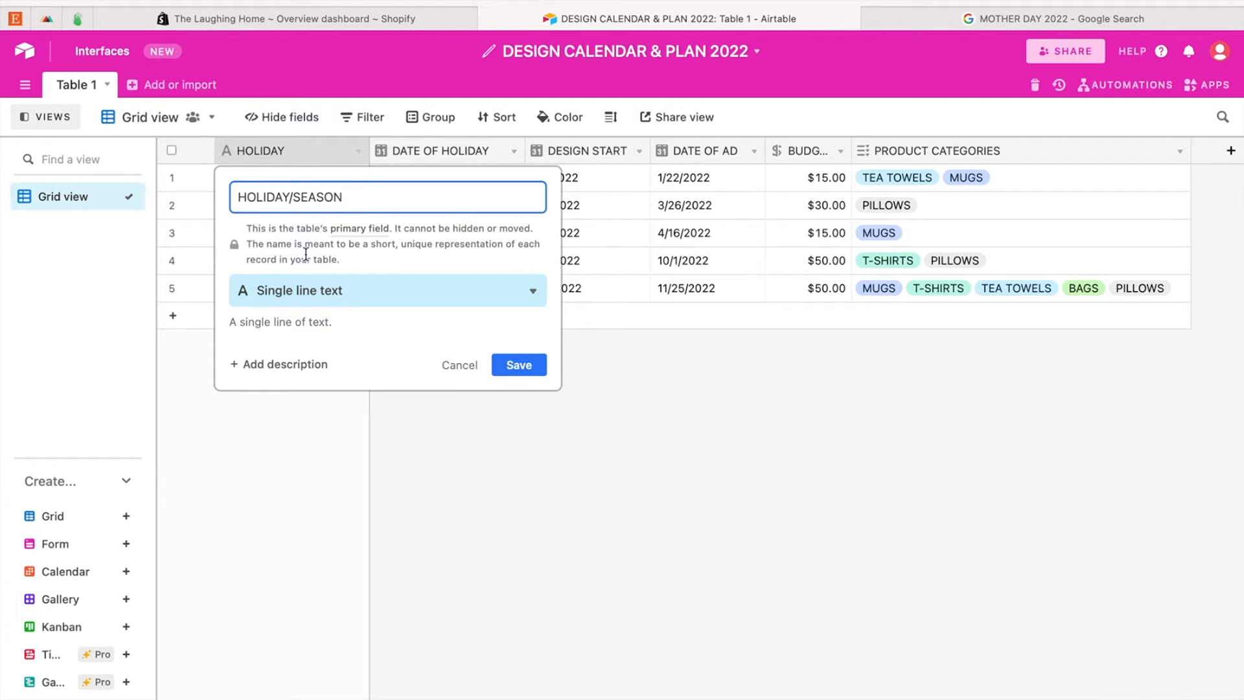
click(518, 362)
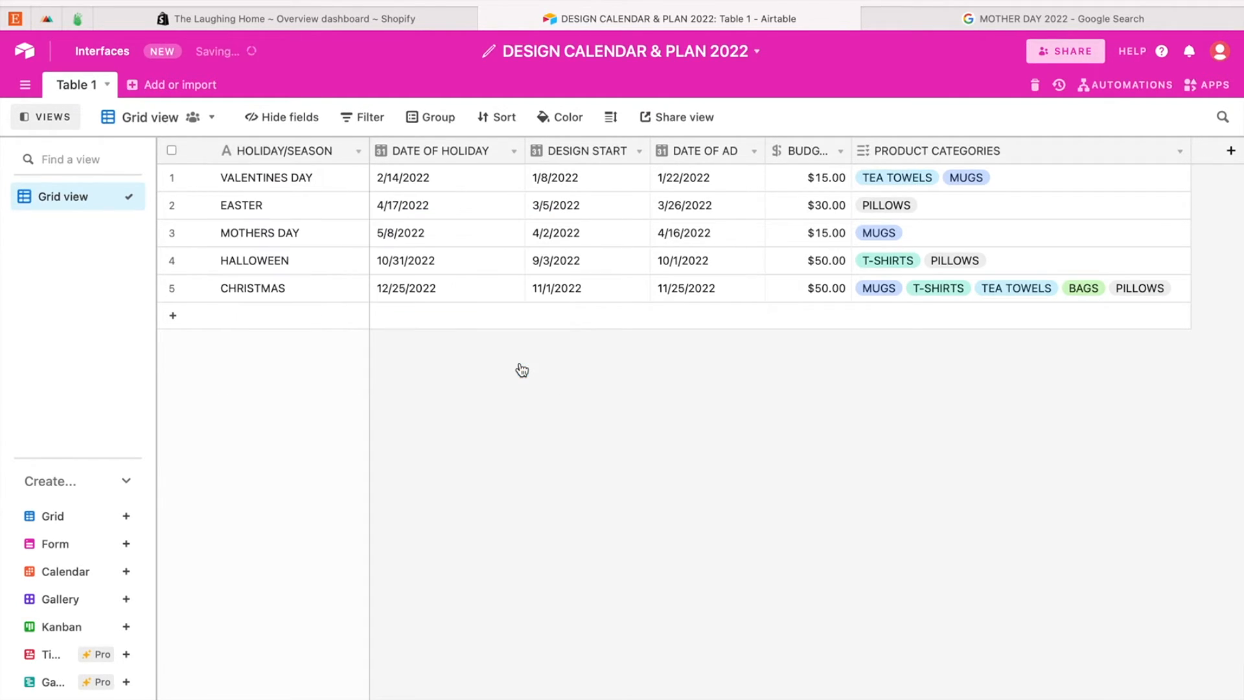
Step: Add a new record named SPRING DESIGN and move it above VALENTINES DAY as the first record
click(270, 323)
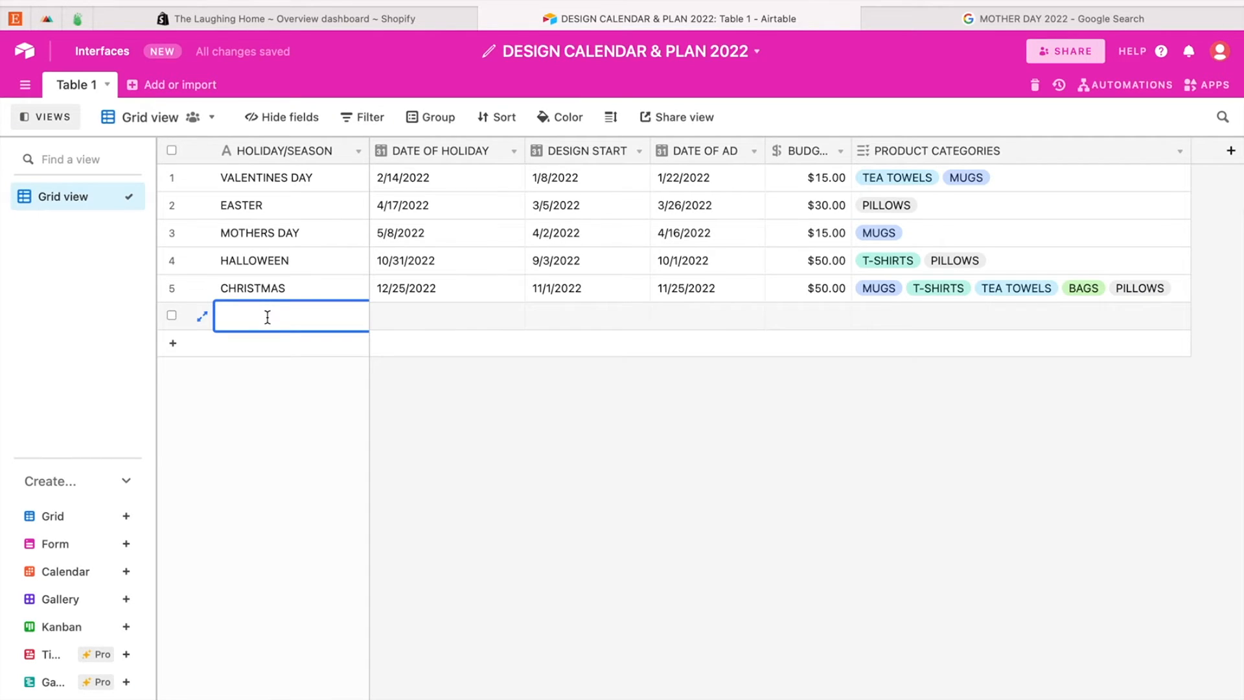
text(SPRING DESIGN)
click(261, 387)
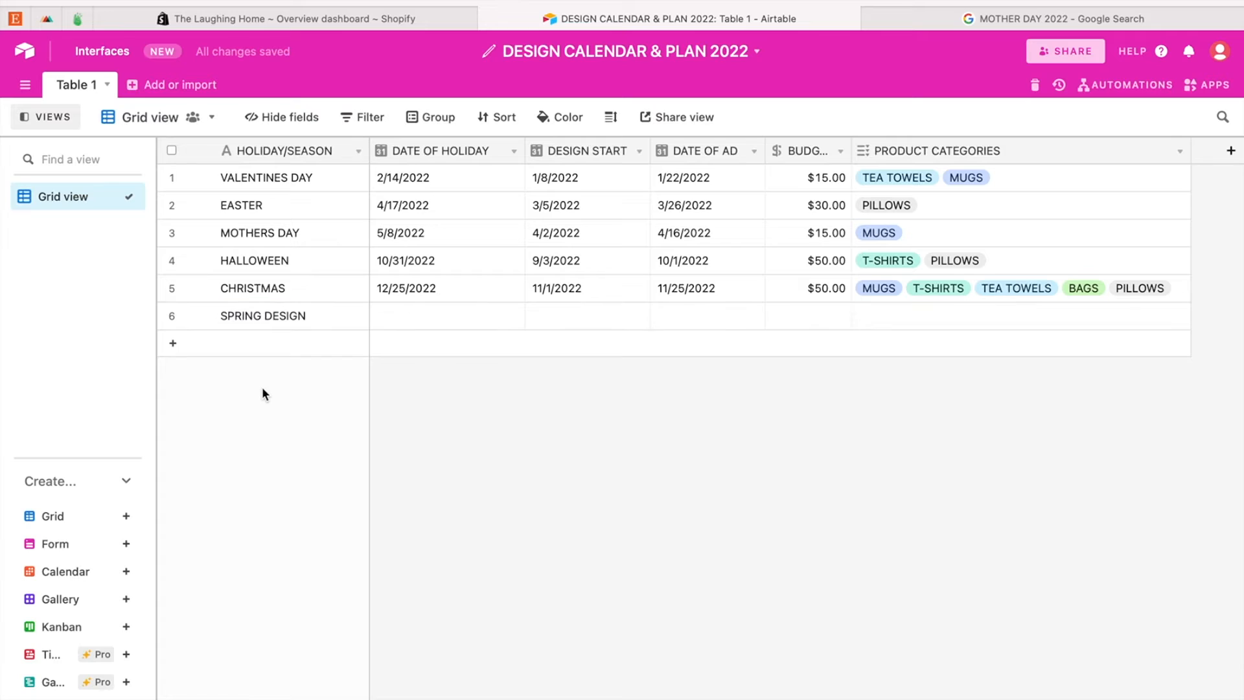
drag(165, 316, 169, 165)
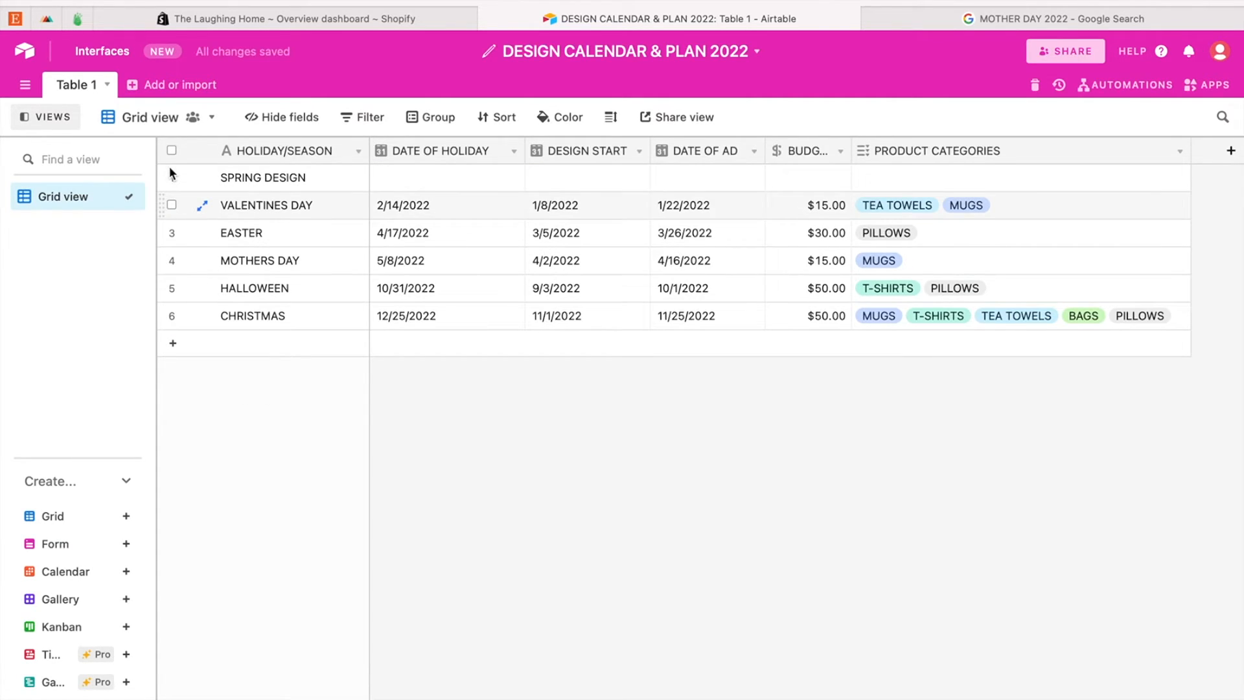
Step: Set the DATE OF HOLIDAY of the SPRING DESIGN record to 3/1/2022
click(459, 172)
click(460, 172)
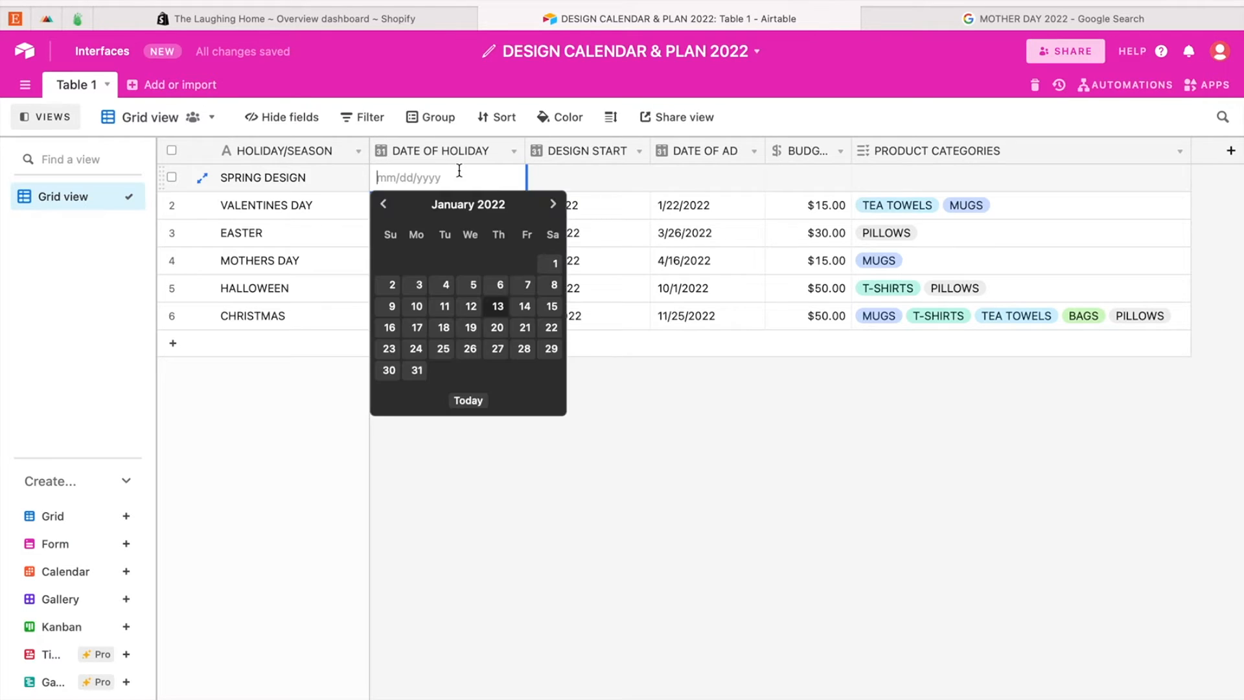
click(553, 206)
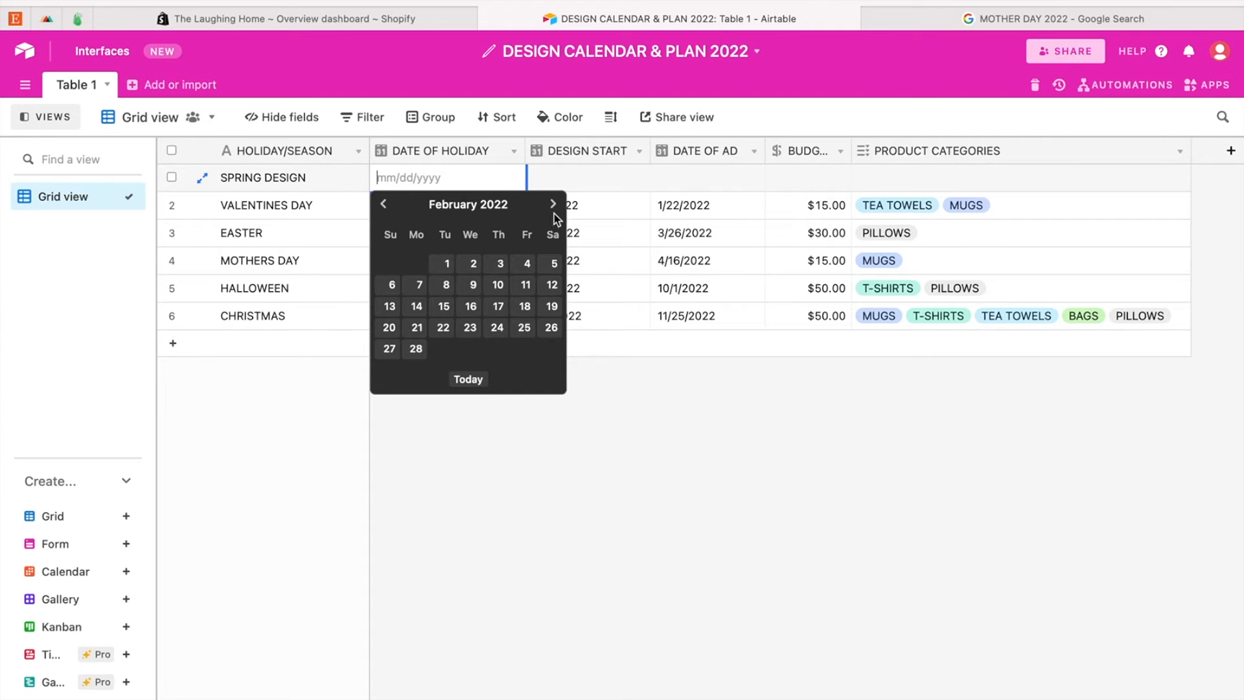
click(554, 205)
click(445, 263)
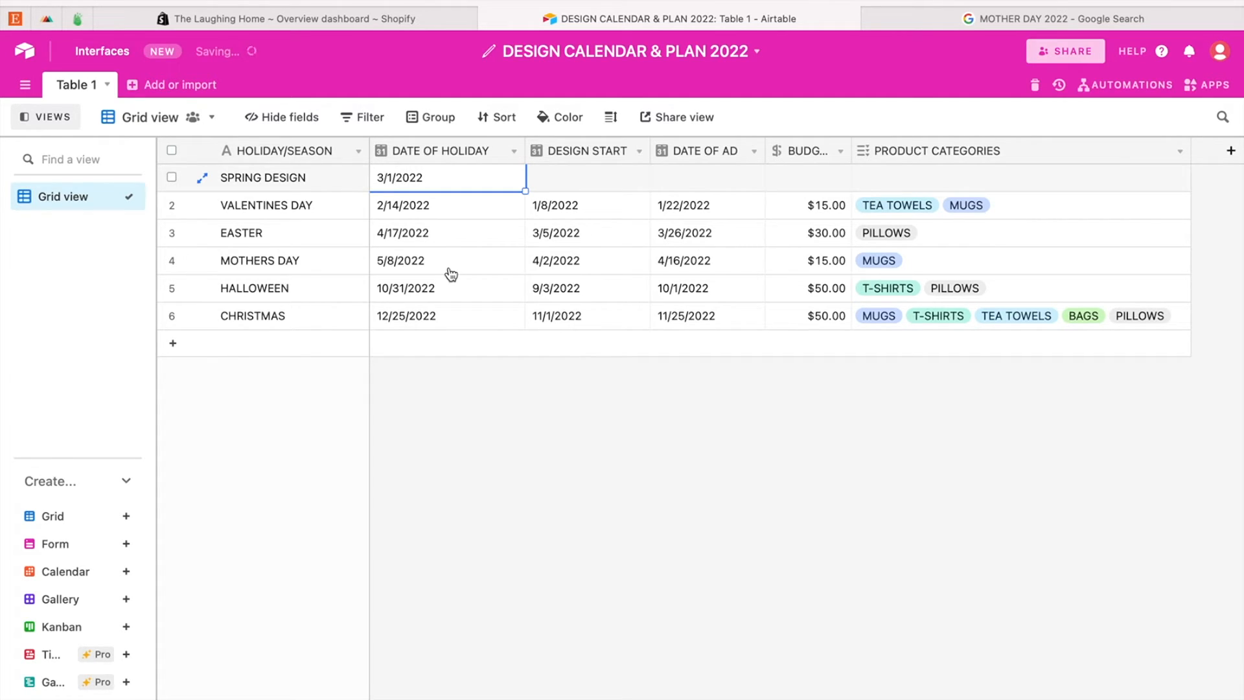
Step: Set the DESIGN START date of the SPRING DESIGN record to 1/1/2022
click(570, 174)
click(570, 173)
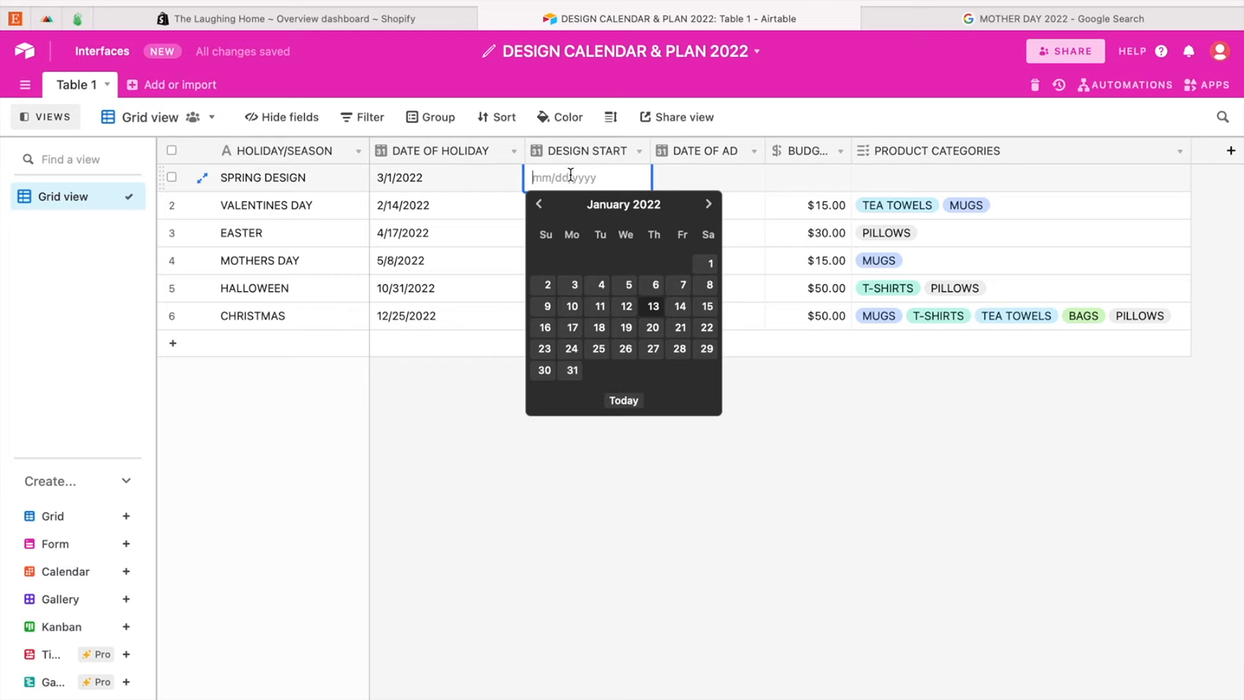
click(710, 264)
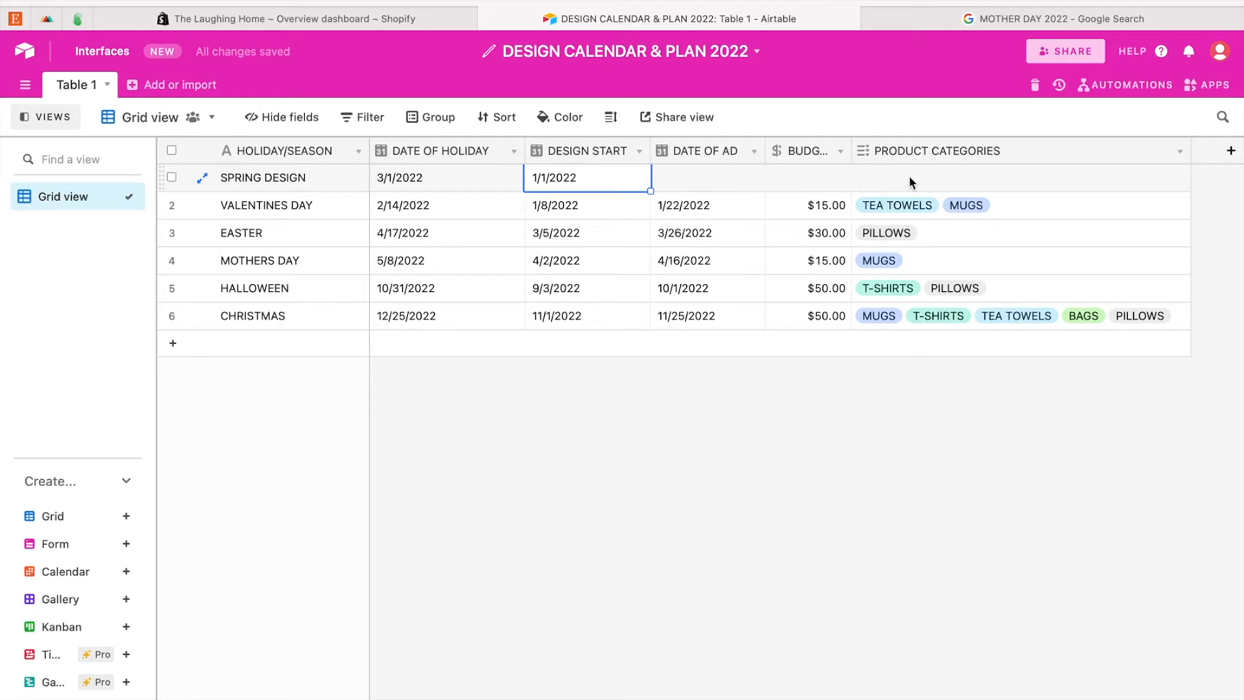
click(709, 445)
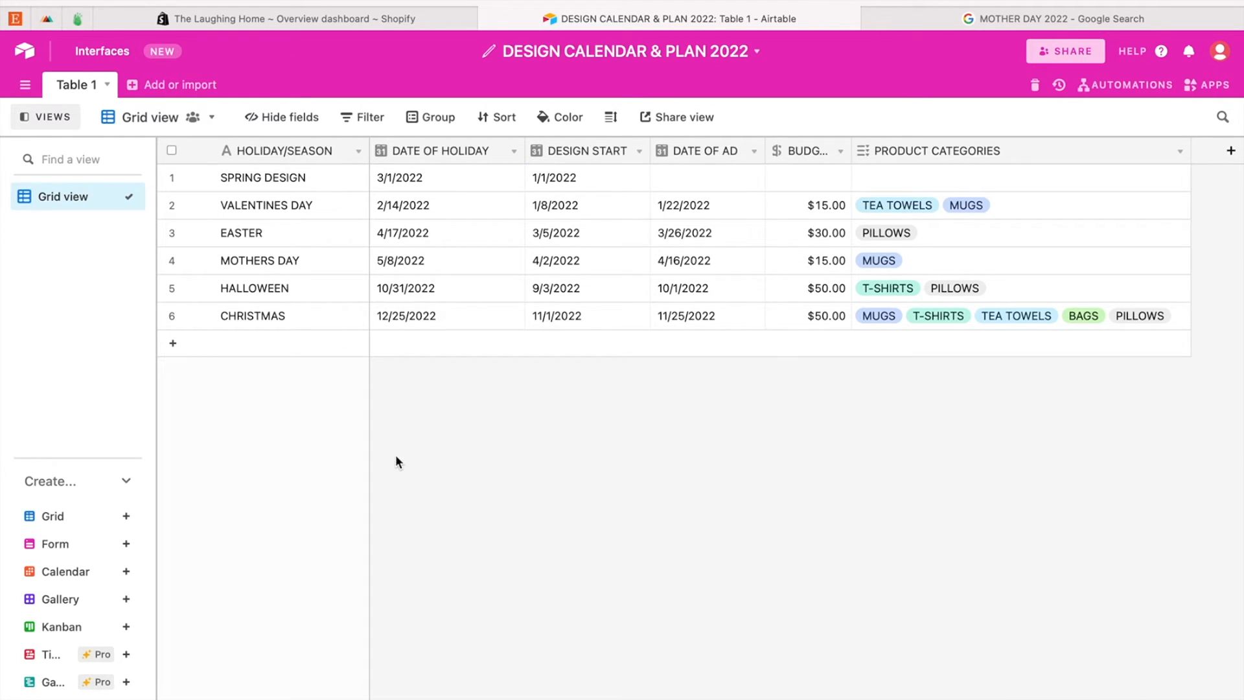
Step: Set the DATE OF AD of the SPRING DESIGN record to 3/1/2022
double_click(734, 176)
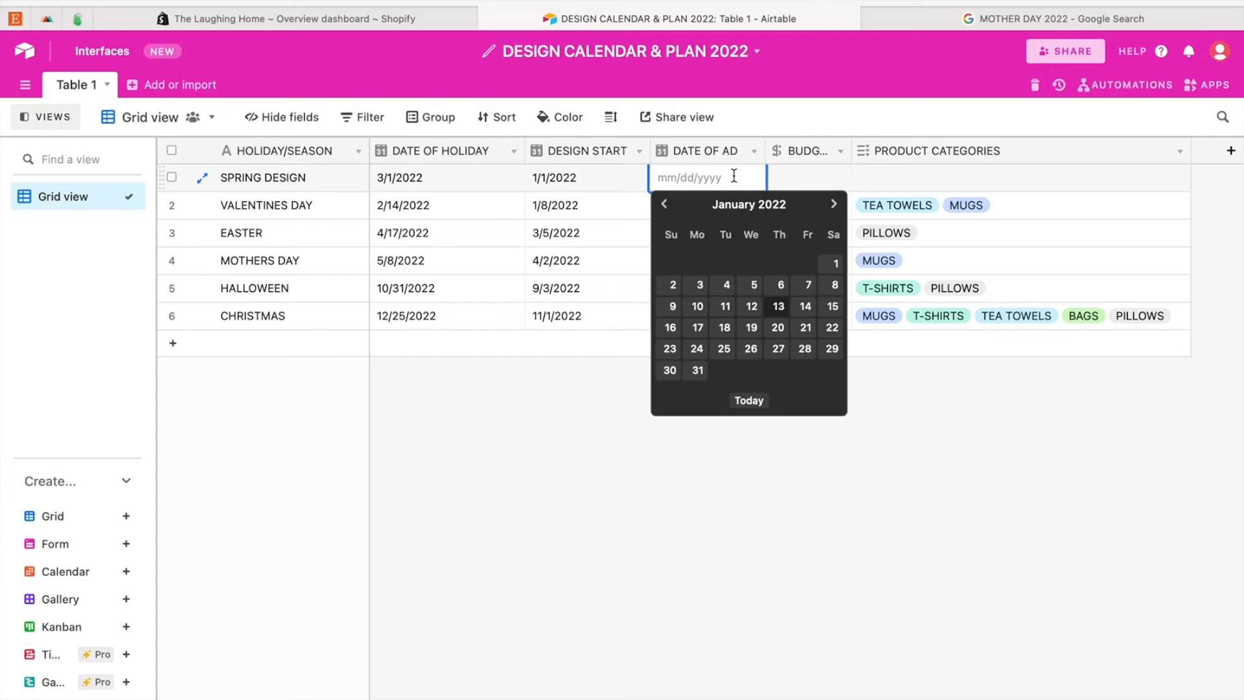
click(835, 205)
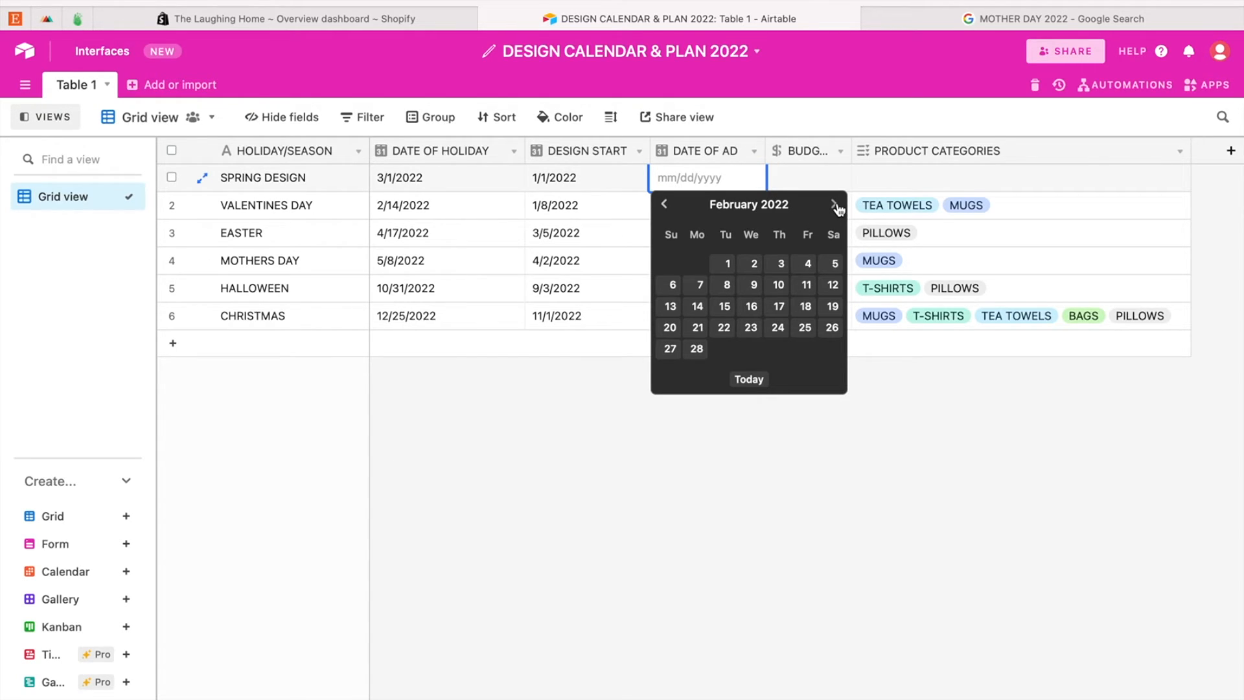
click(835, 205)
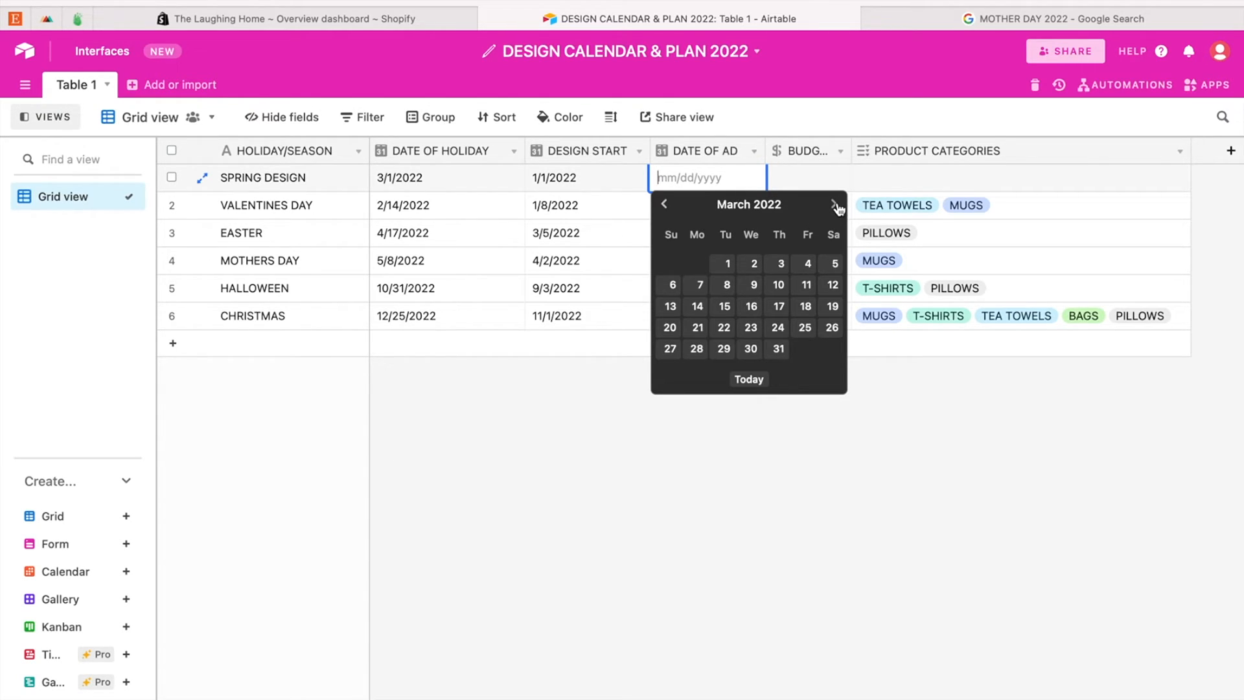
click(726, 264)
click(662, 399)
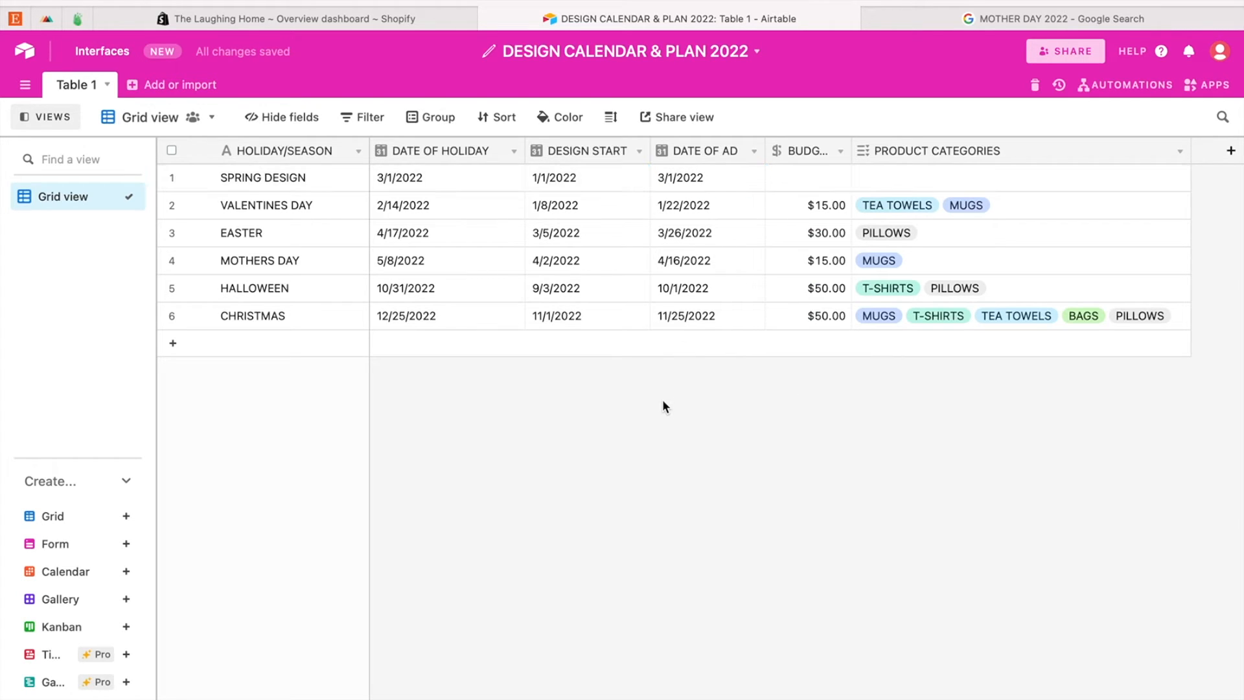
Step: Enter a budget of $15.00 for the SPRING DESIGN record
click(810, 178)
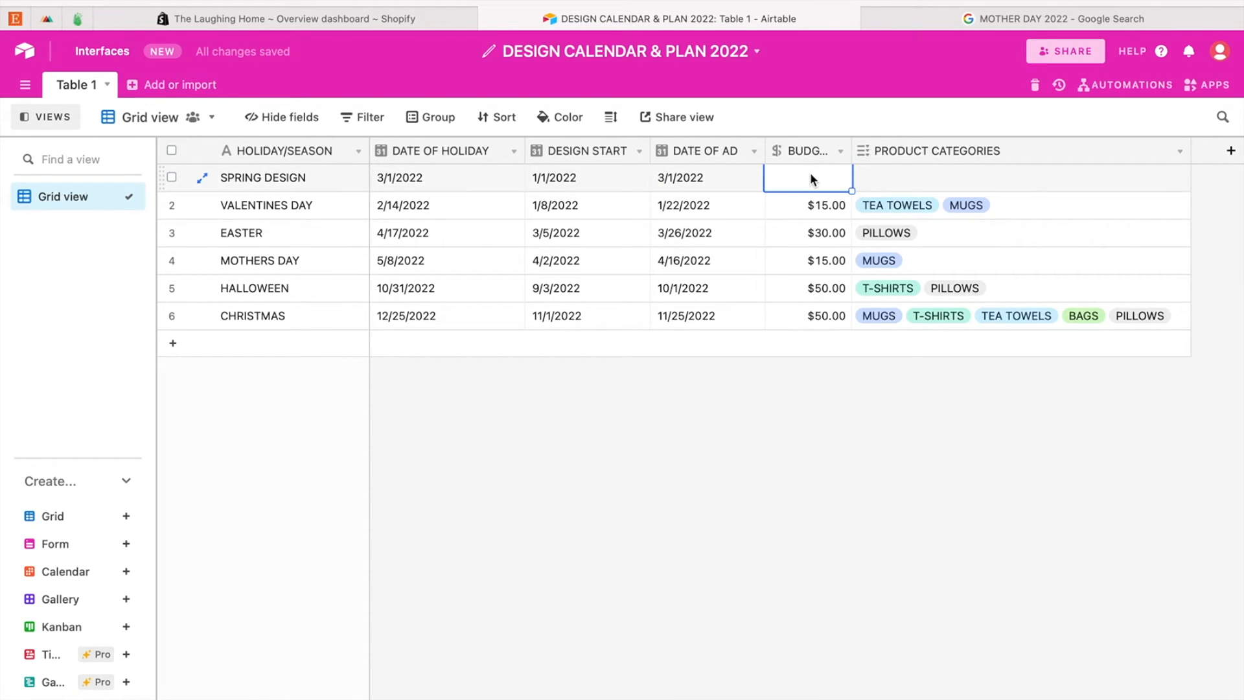
text(15.00)
click(751, 405)
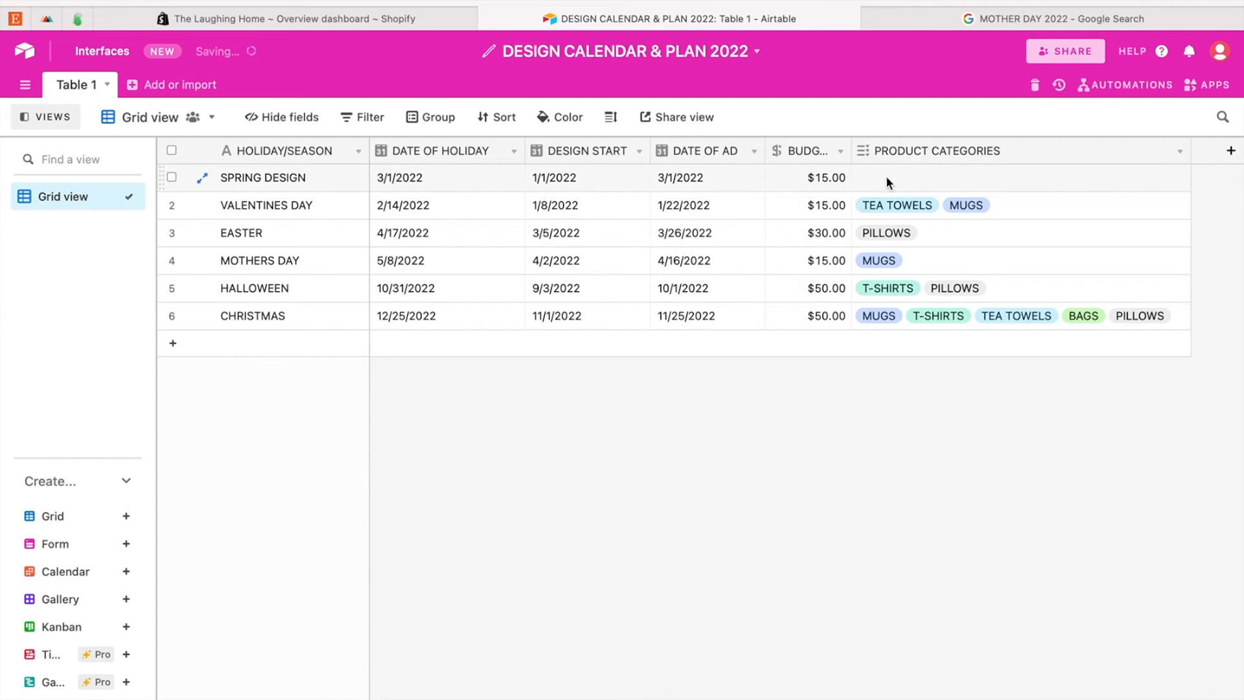
Step: Copy the product categories of the CHRISTMAS record into the SPRING DESIGN record
click(1170, 322)
key(ctrl+c)
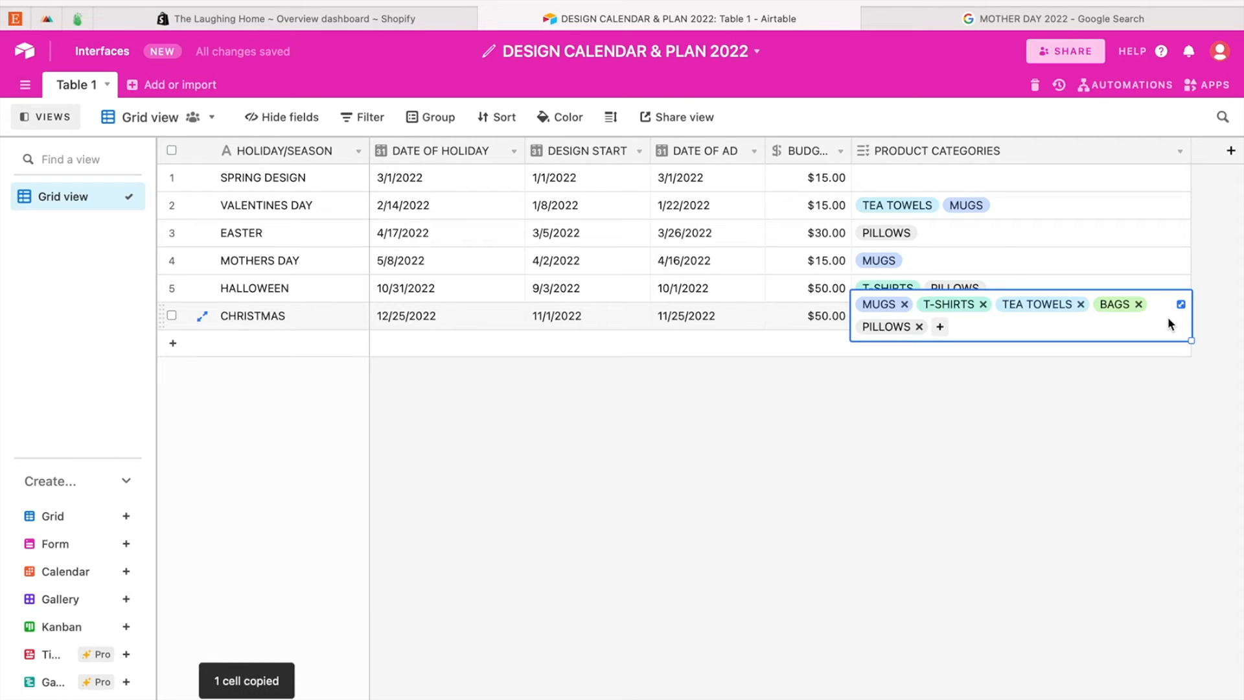
click(1070, 173)
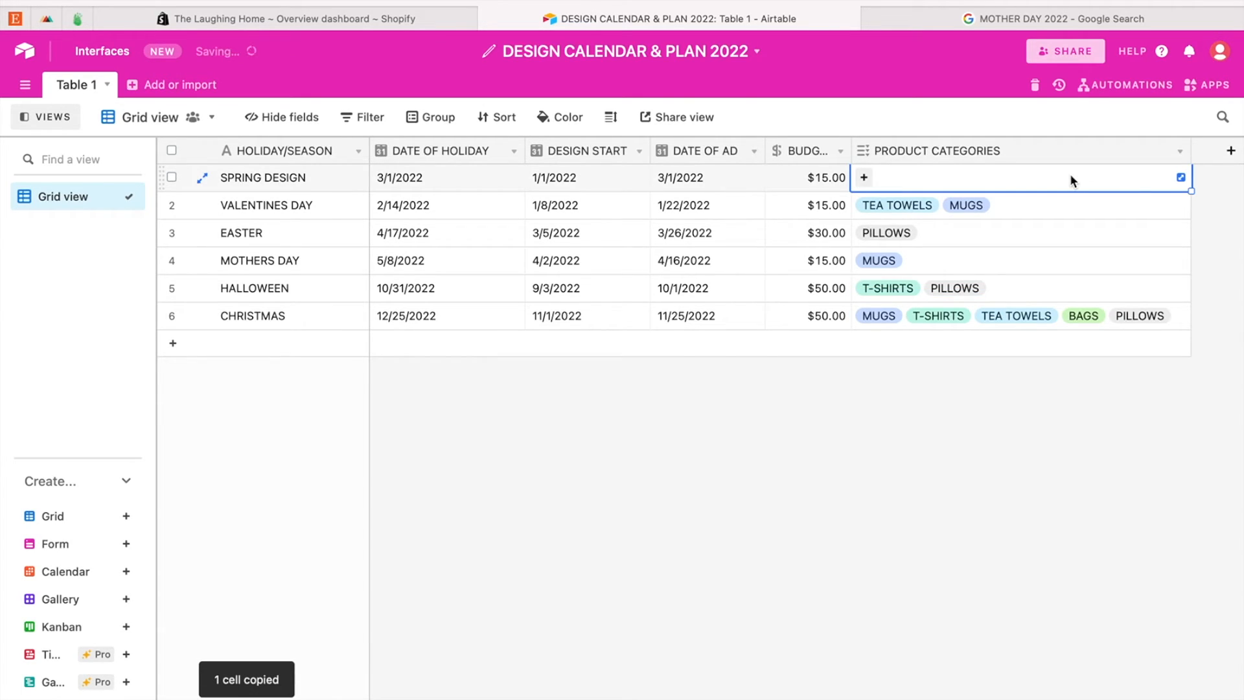
key(ctrl+v)
click(838, 481)
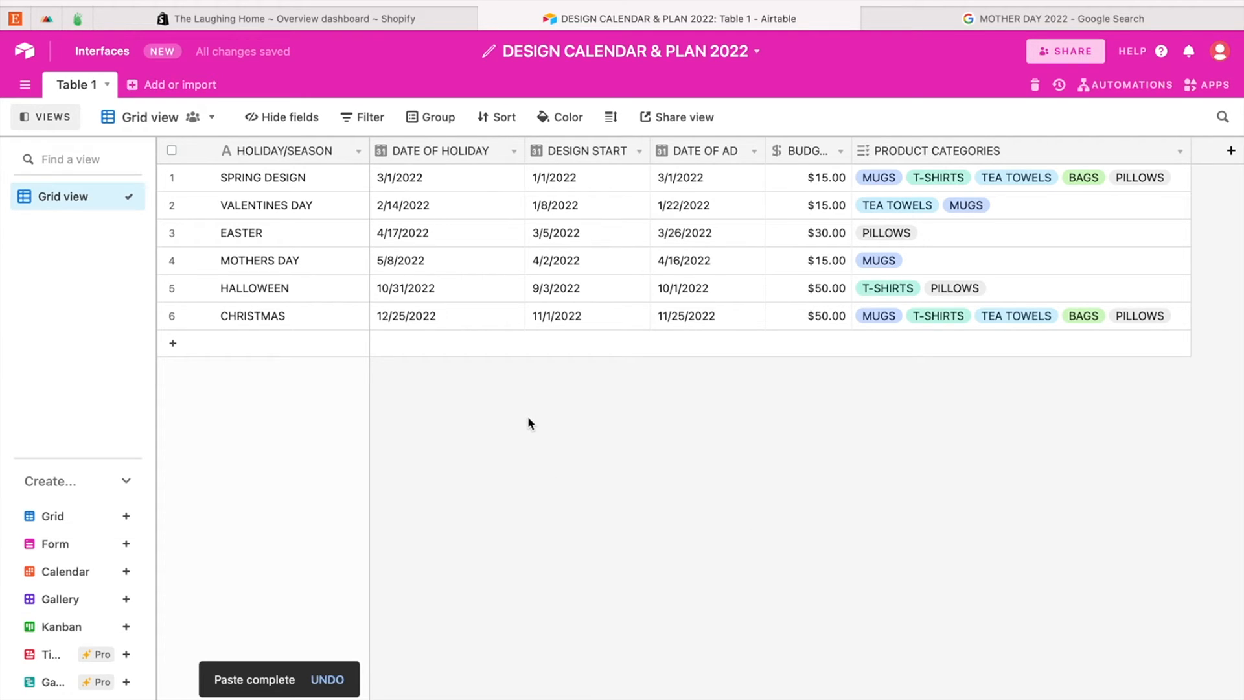
Step: Duplicate the SPRING DESIGN record
right_click(333, 178)
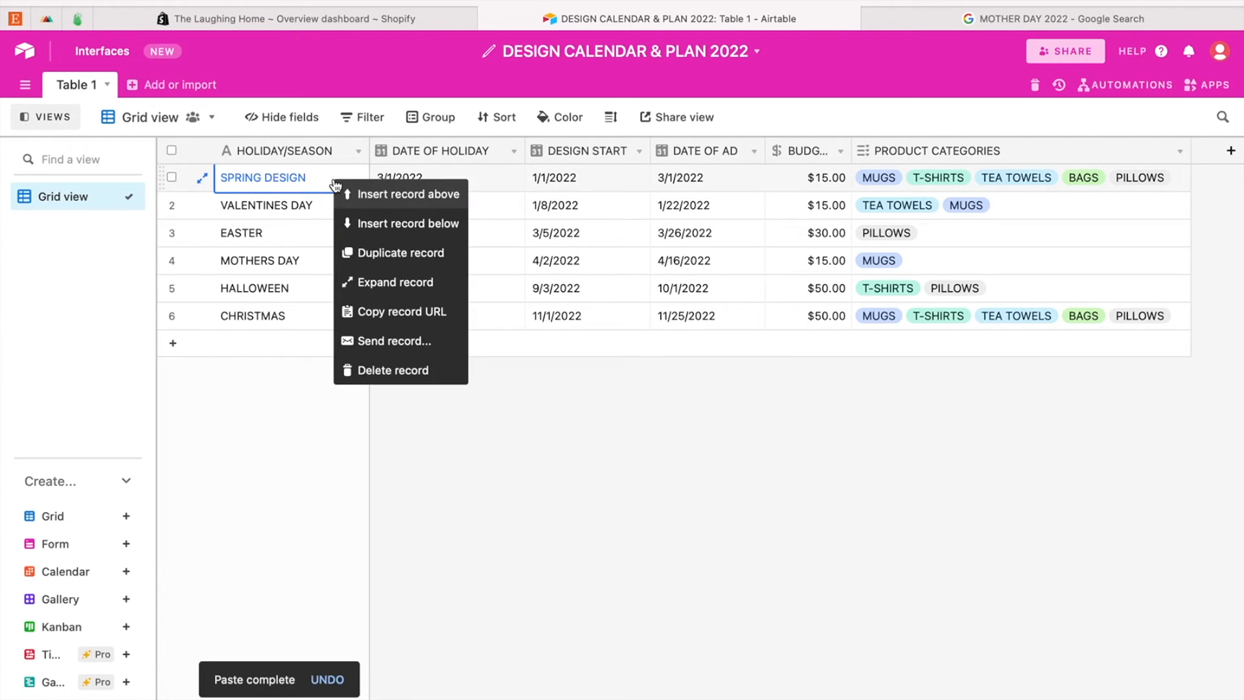
click(394, 252)
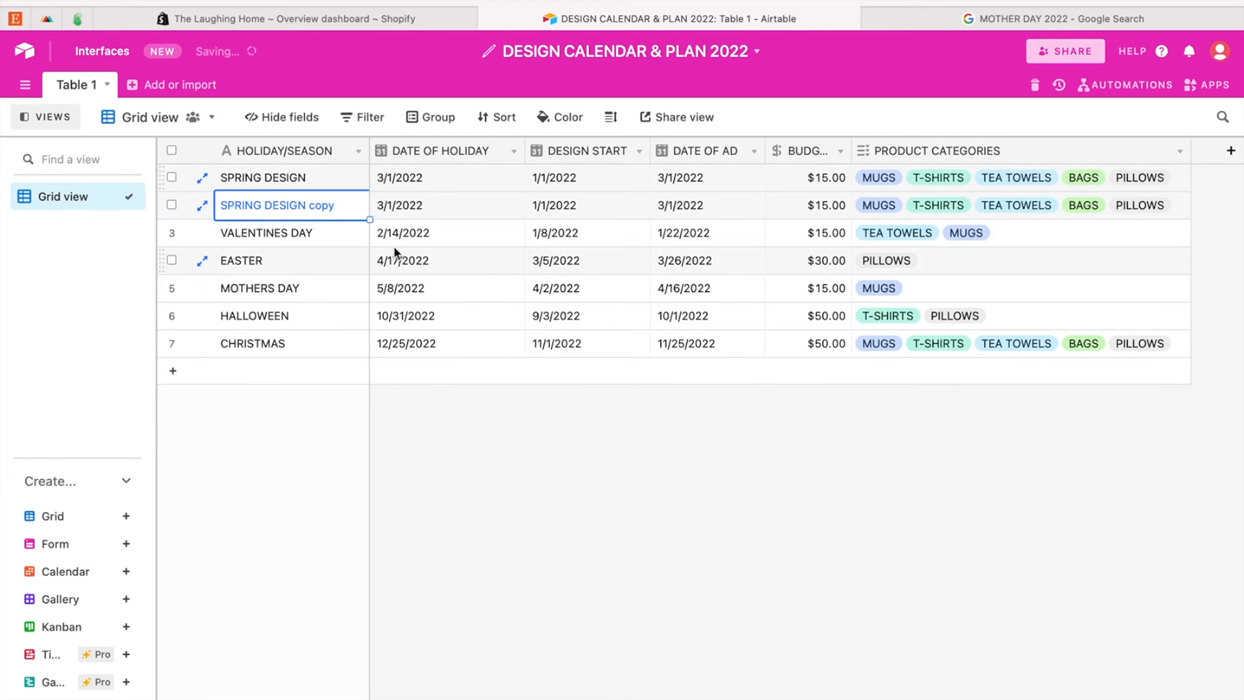
Step: Rename the duplicated SPRING DESIGN record as SUMMER DESIGN
double_click(255, 206)
double_click(254, 206)
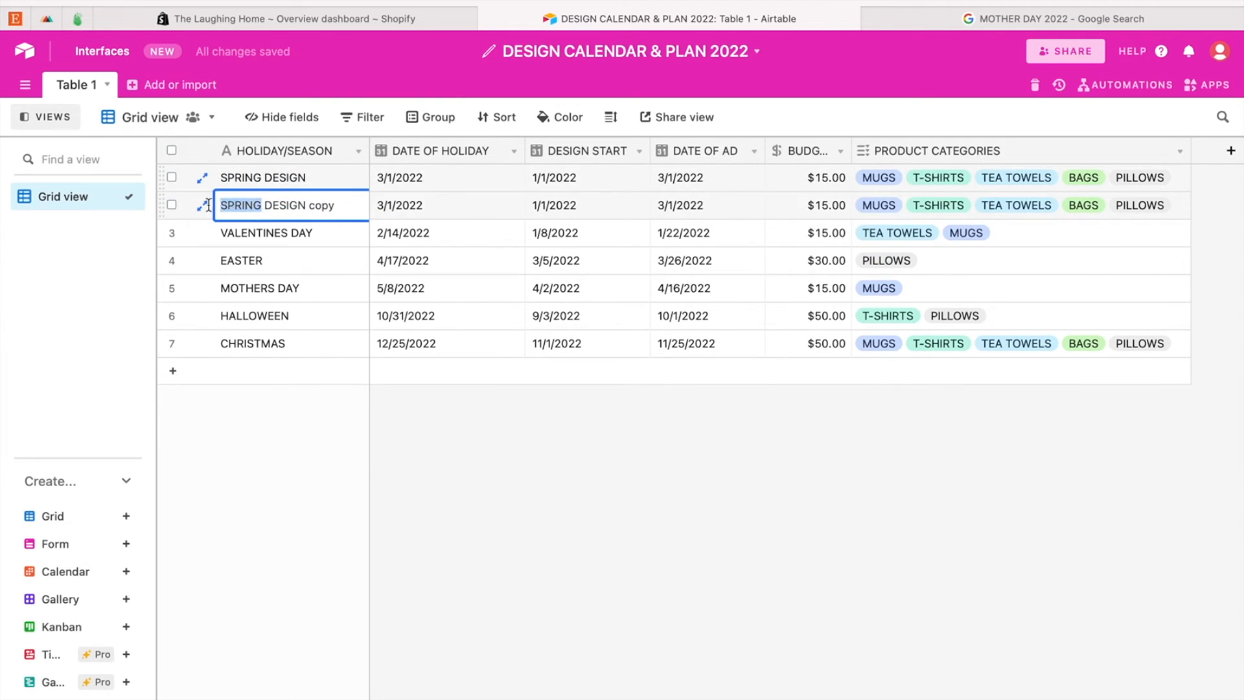
text(SUMMER)
click(345, 202)
key(BackSpace)
key(BackSpace)
key(BackSpace)
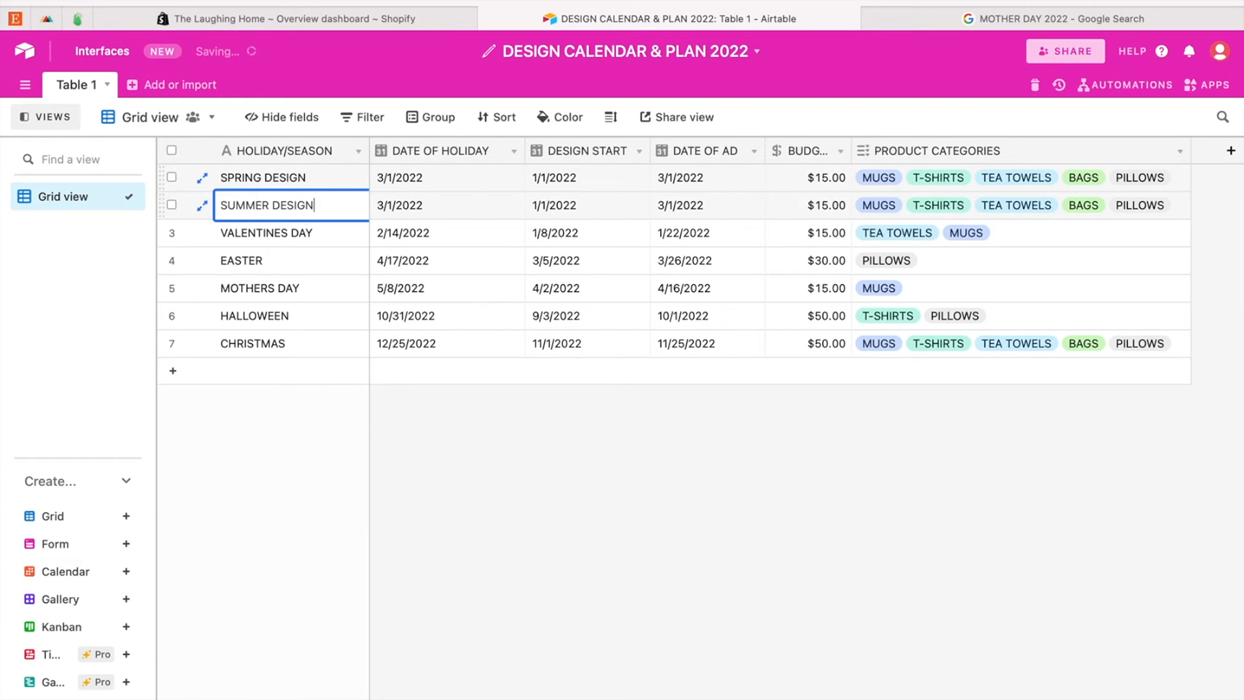
Step: Set the DATE OF HOLIDAY of the SUMMER DESIGN record to 6/1/2022
click(479, 202)
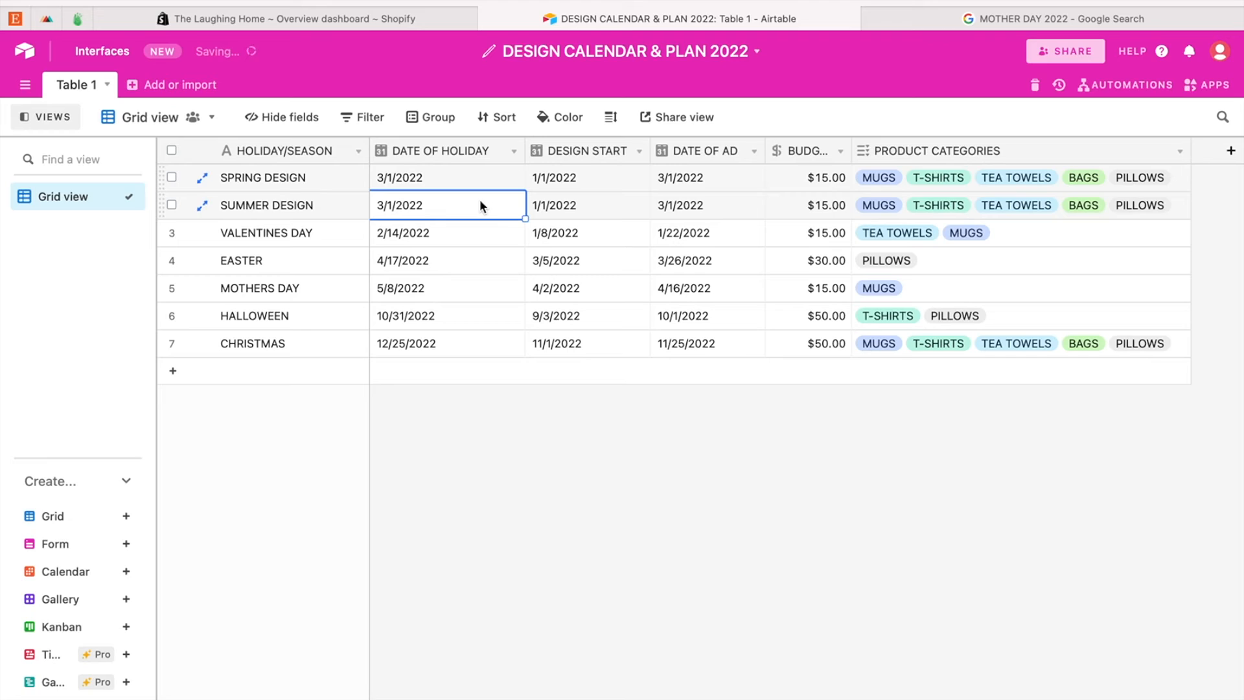
click(480, 202)
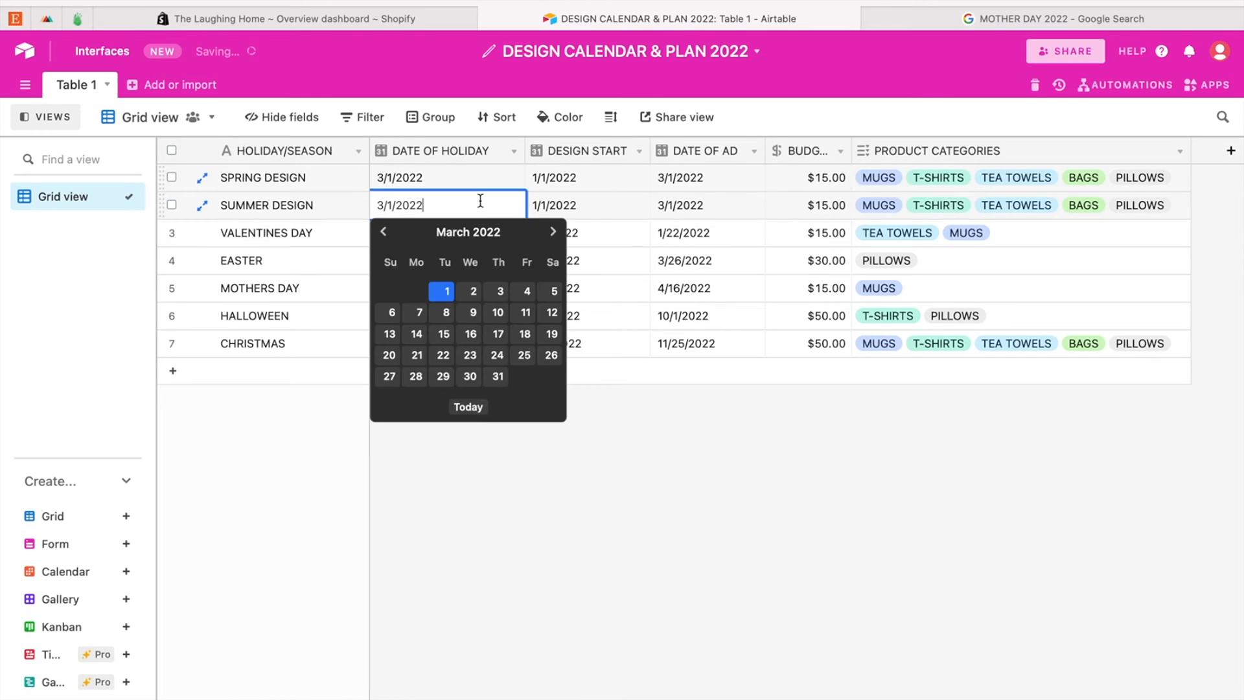
click(553, 233)
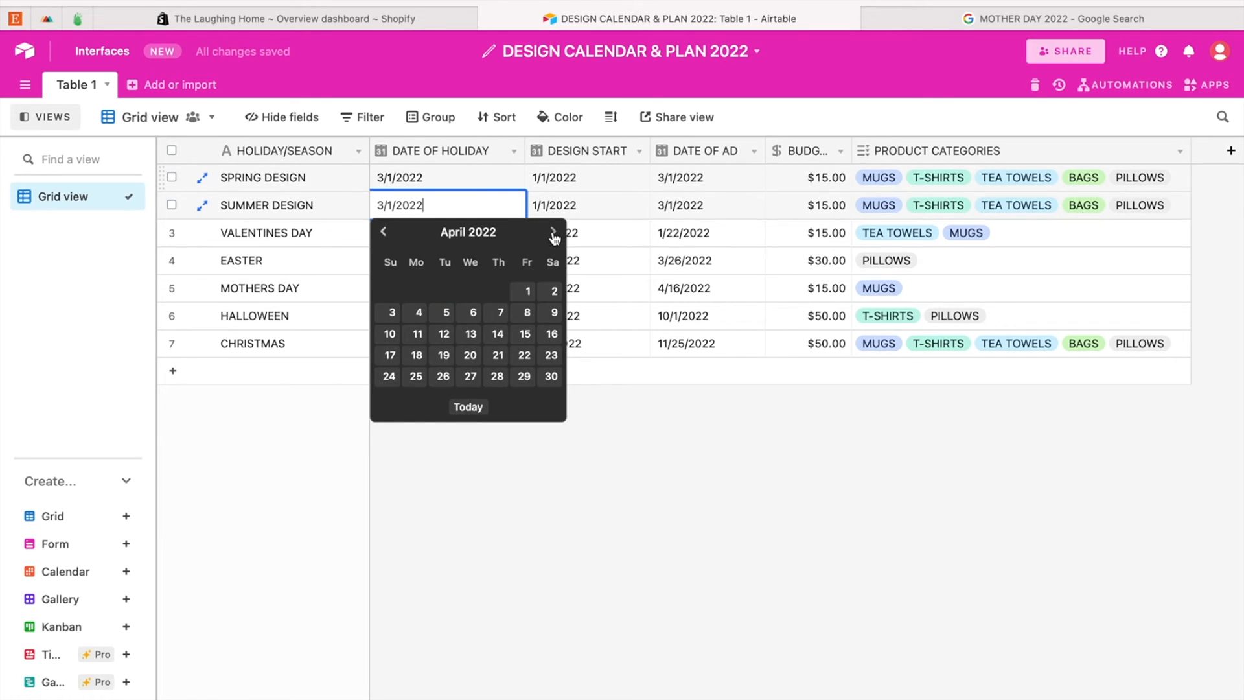
click(553, 233)
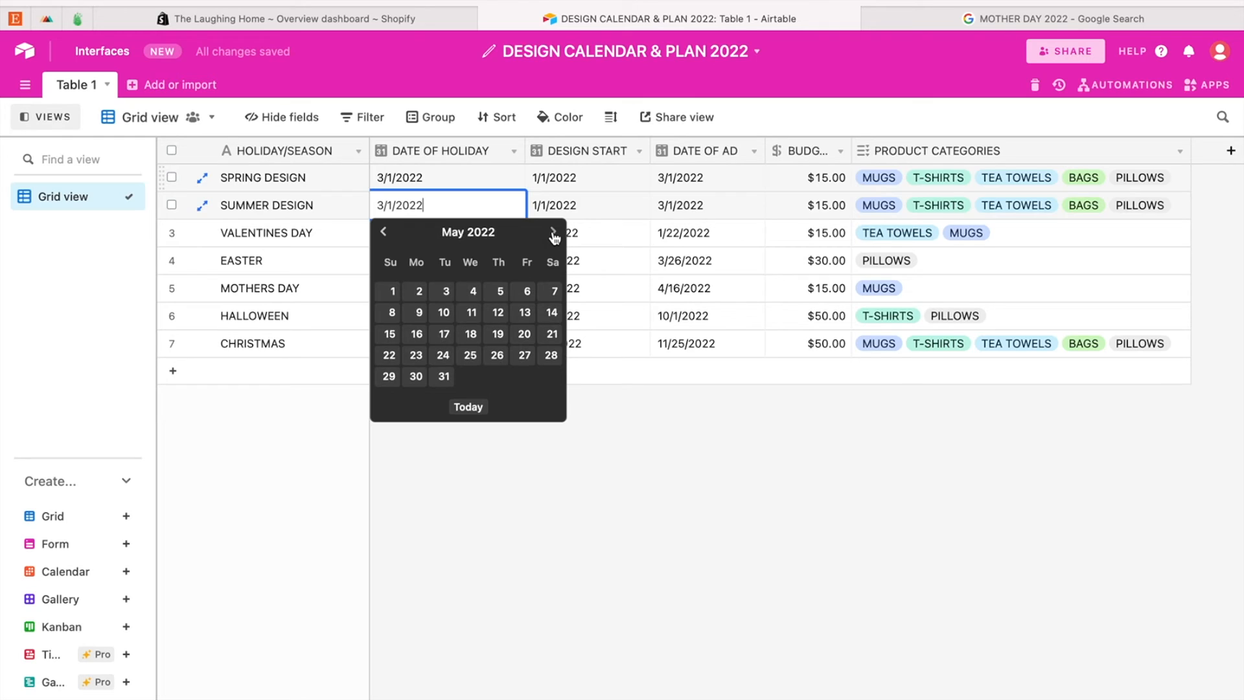
click(553, 233)
click(471, 290)
click(601, 435)
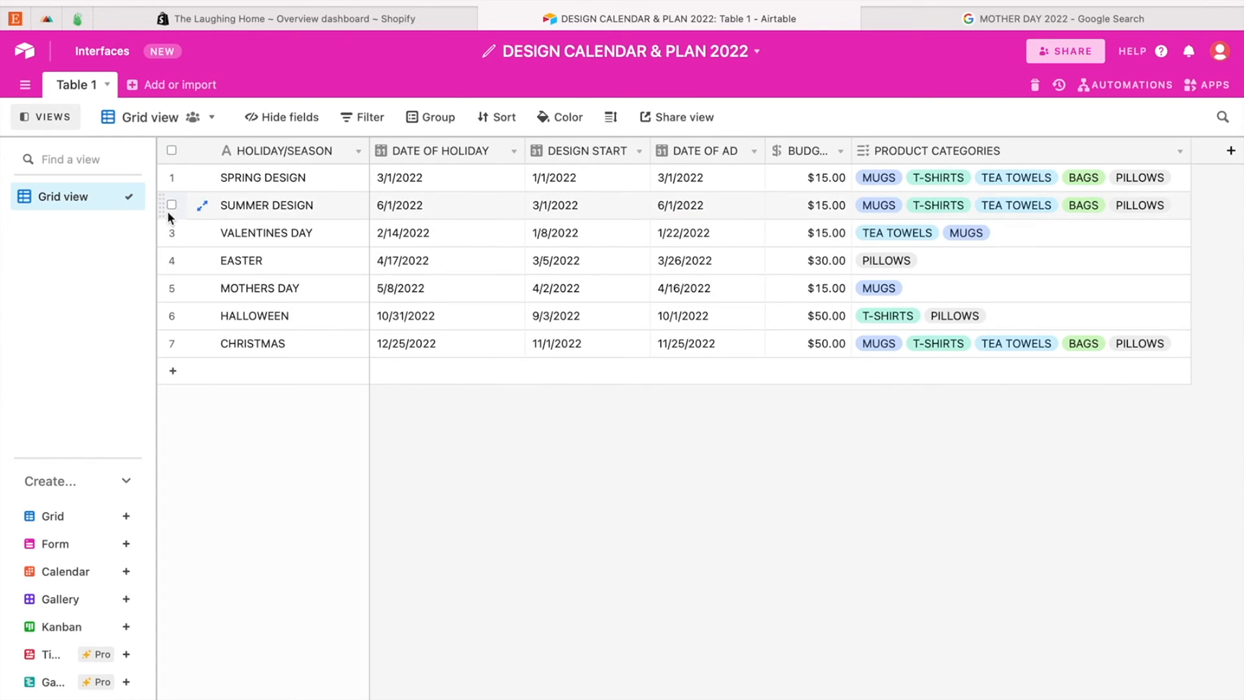
Step: Move the SUMMER DESIGN record directly below MOTHERS DAY and duplicate it
drag(159, 208, 159, 246)
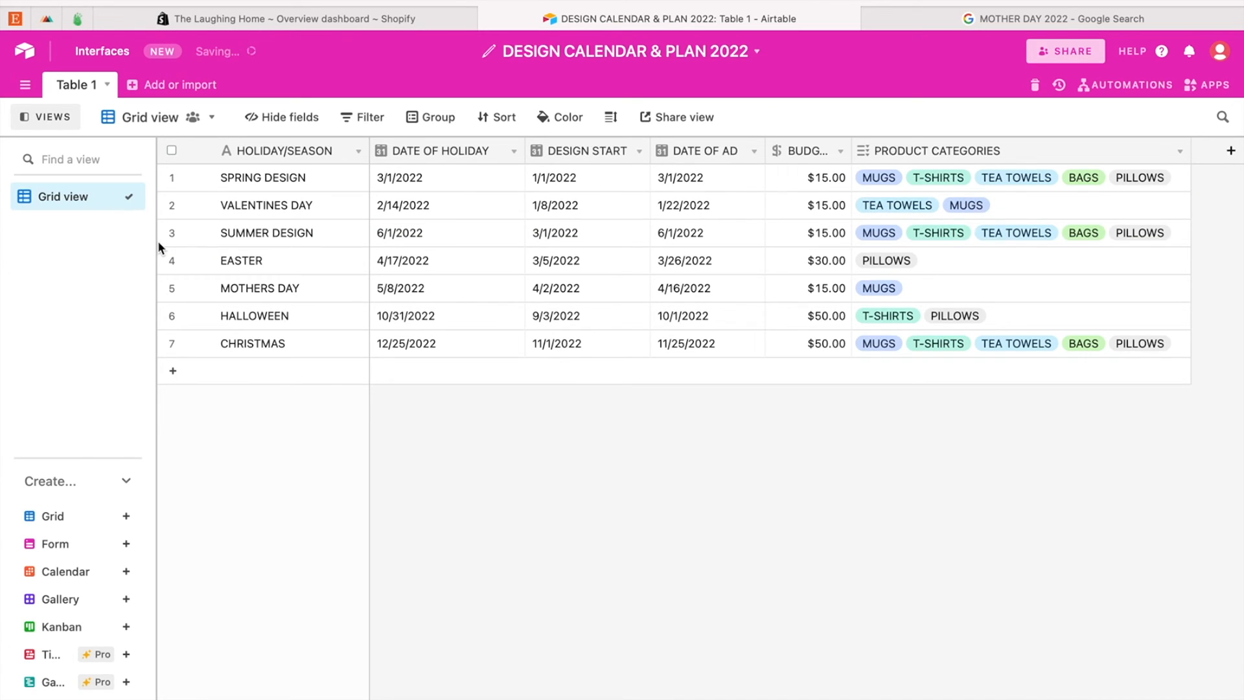
drag(161, 235, 171, 302)
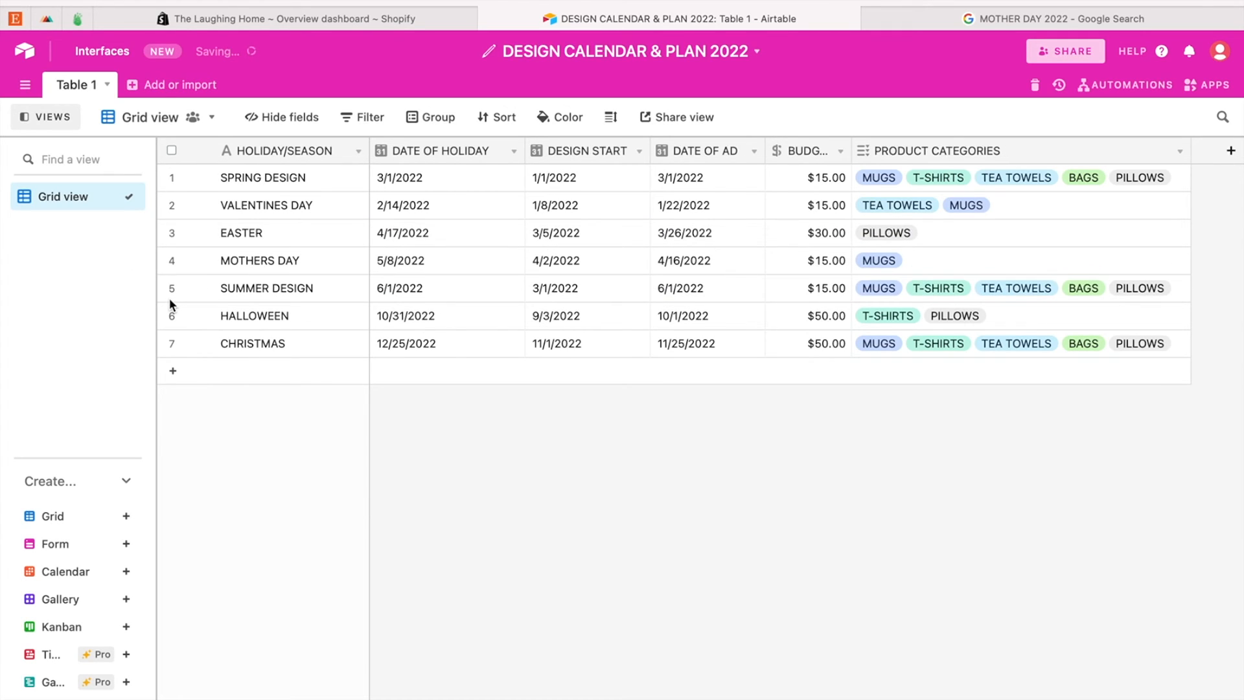
right_click(358, 299)
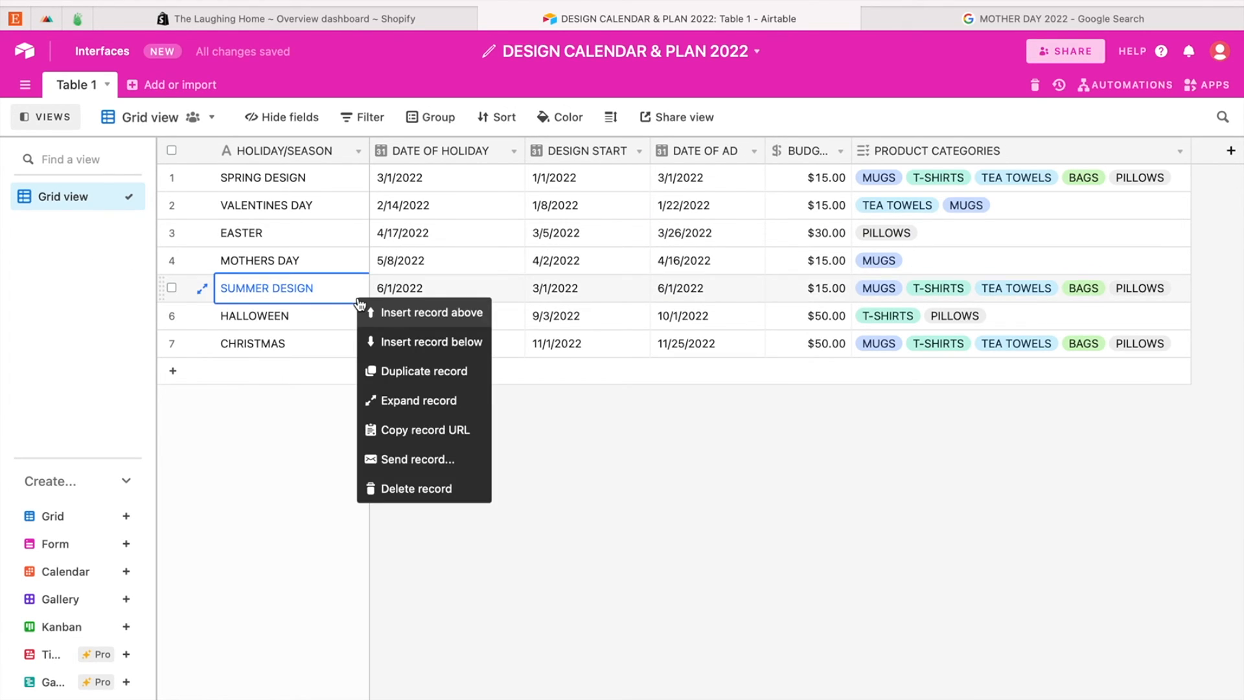
click(425, 372)
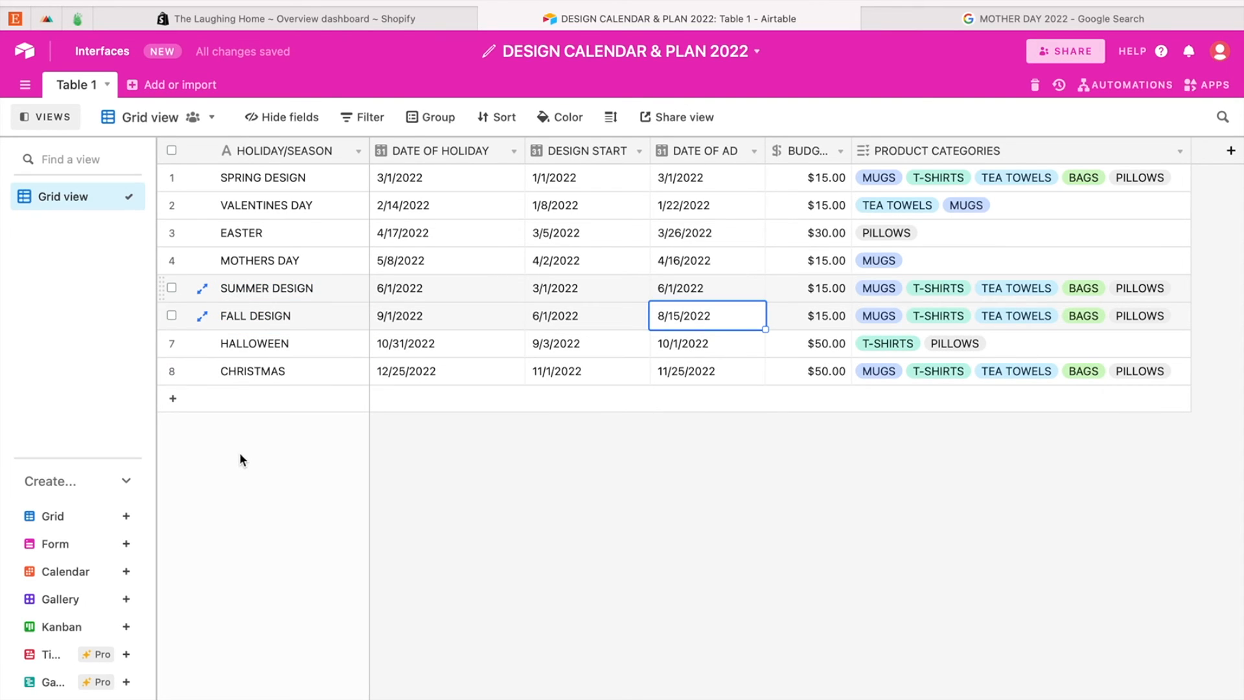
Step: Duplicate the FALL DESIGN record and rename the copy as WINTER DESIGN
right_click(298, 319)
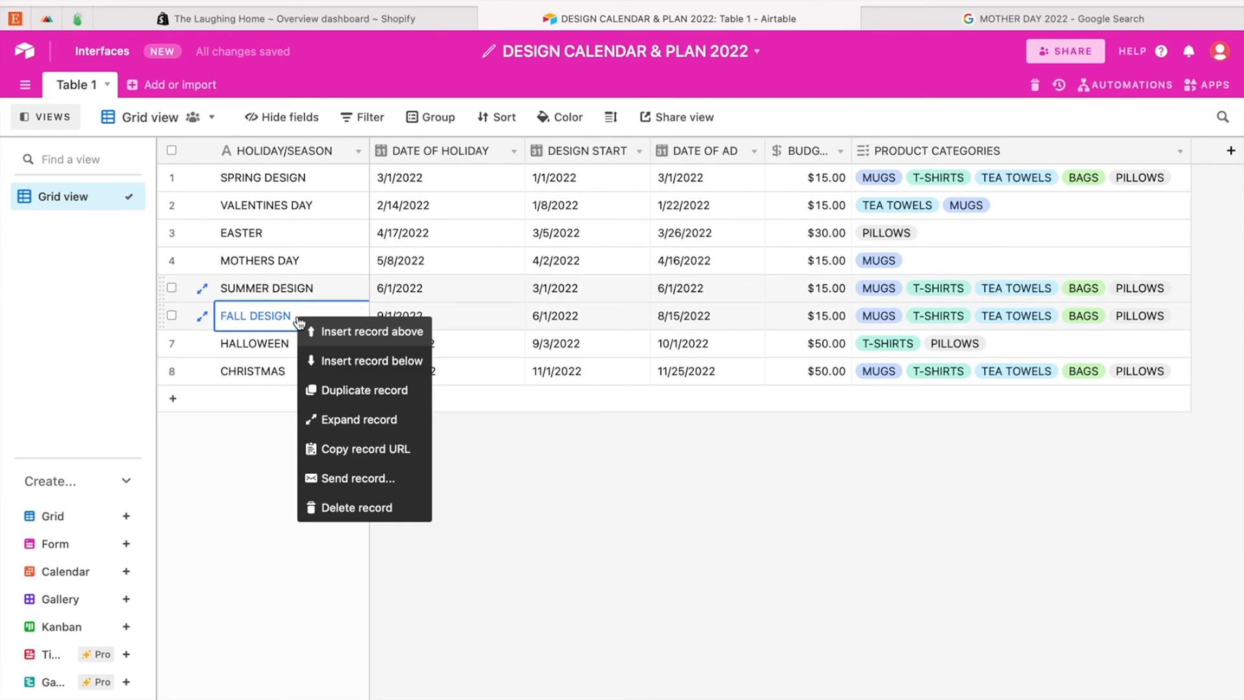
click(343, 390)
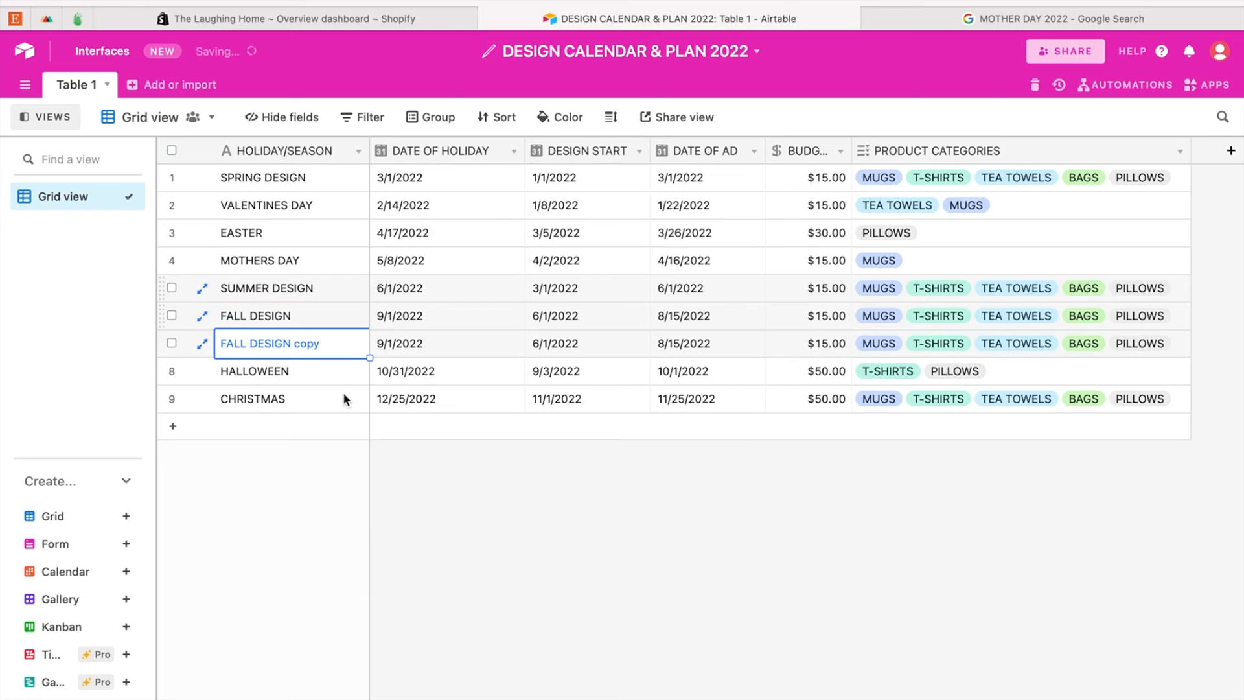
double_click(300, 350)
drag(335, 343, 203, 347)
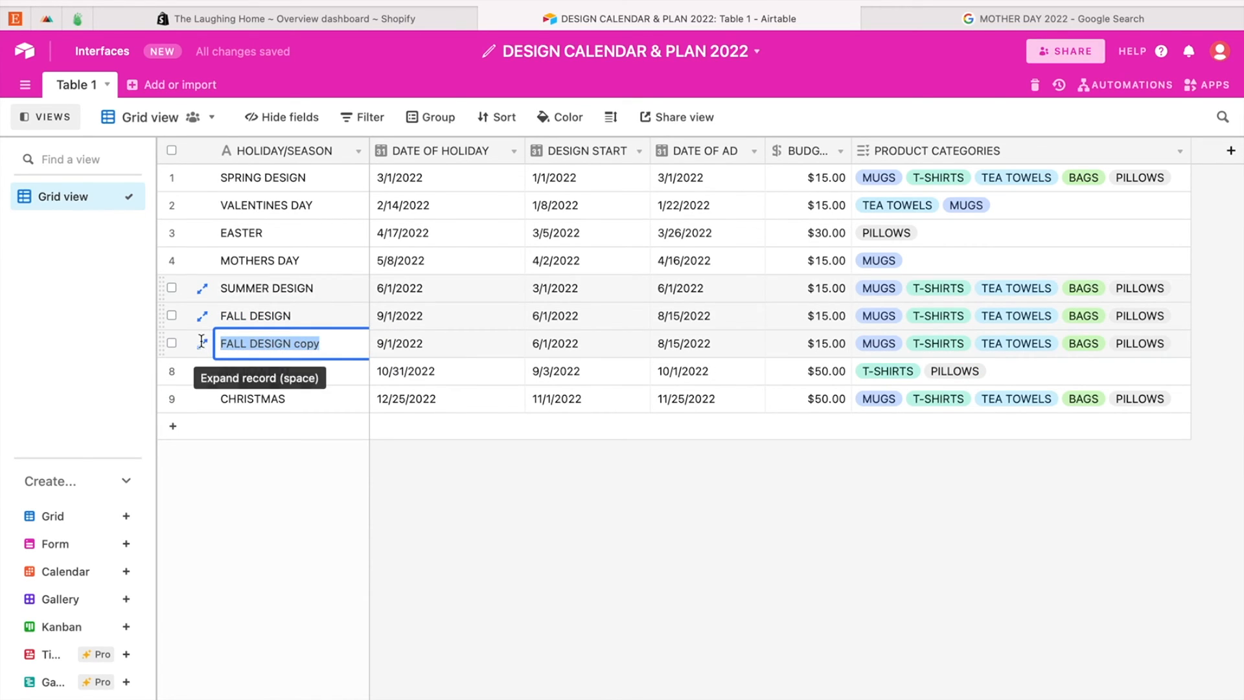
text(WINTER DESIGN)
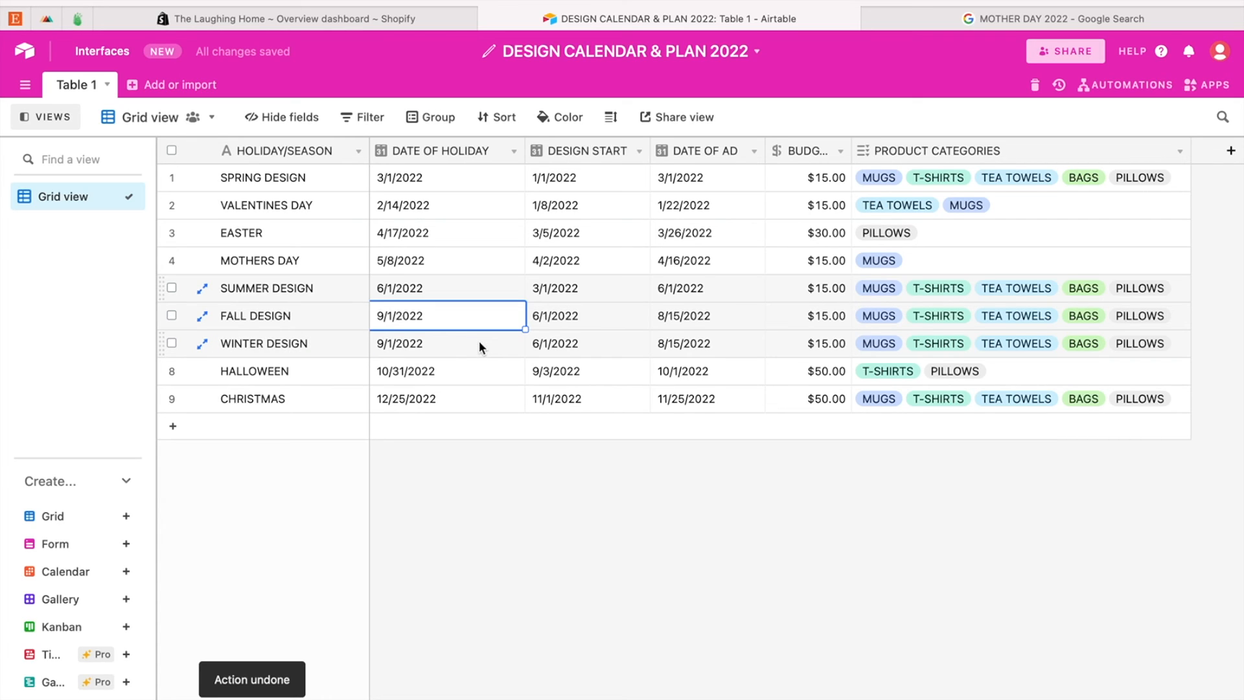
Step: Set the DATE OF HOLIDAY of the WINTER DESIGN record to 12/1/2022 and move the record below CHRISTMAS
click(479, 344)
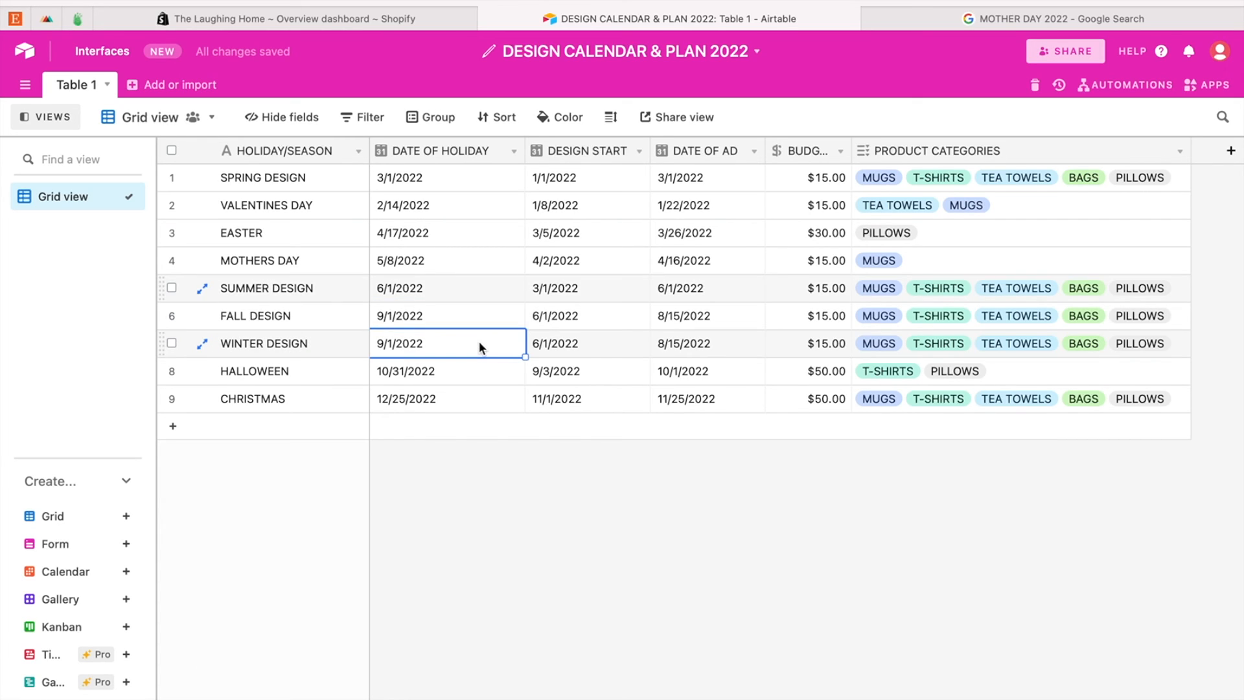
click(480, 343)
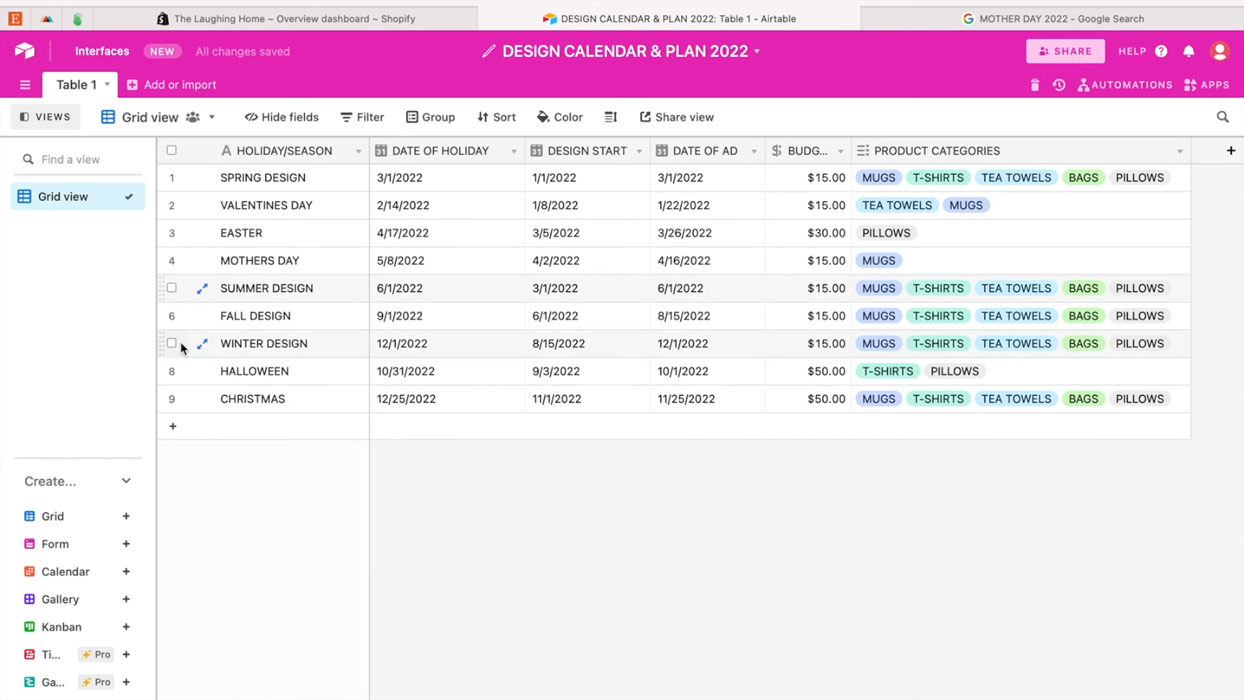
drag(162, 345, 160, 410)
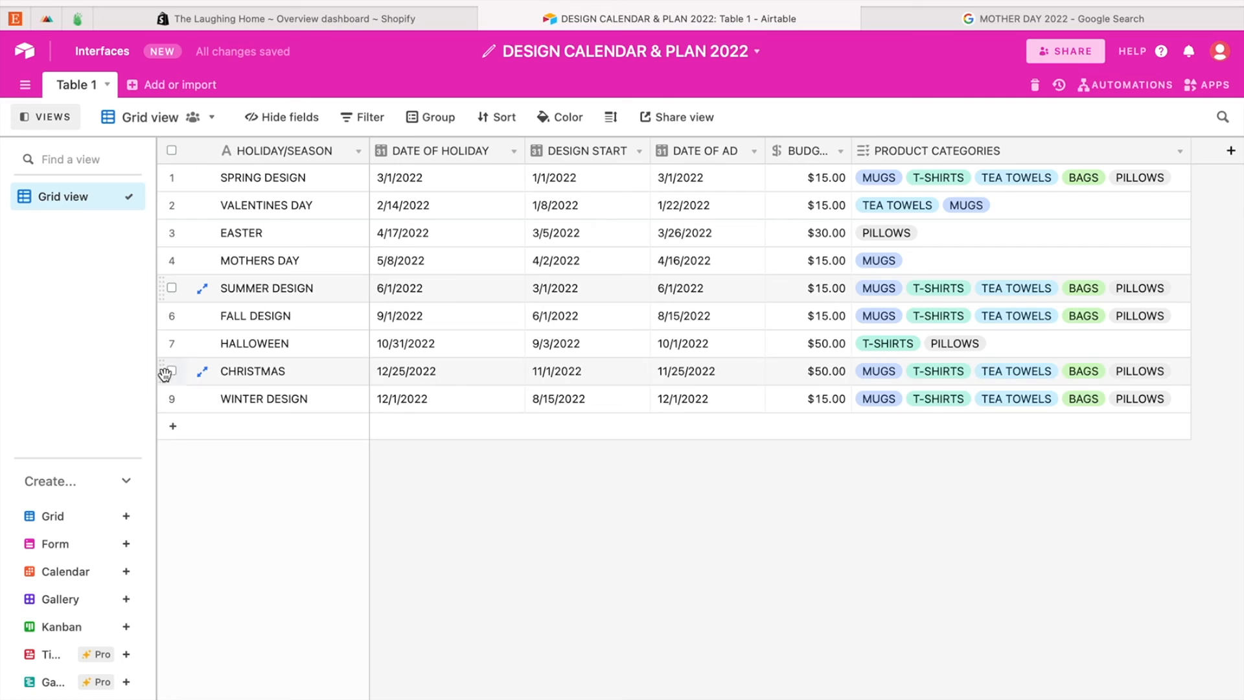
mouse_move(161, 314)
mouse_down()
mouse_move(162, 345)
mouse_move(161, 317)
mouse_up()
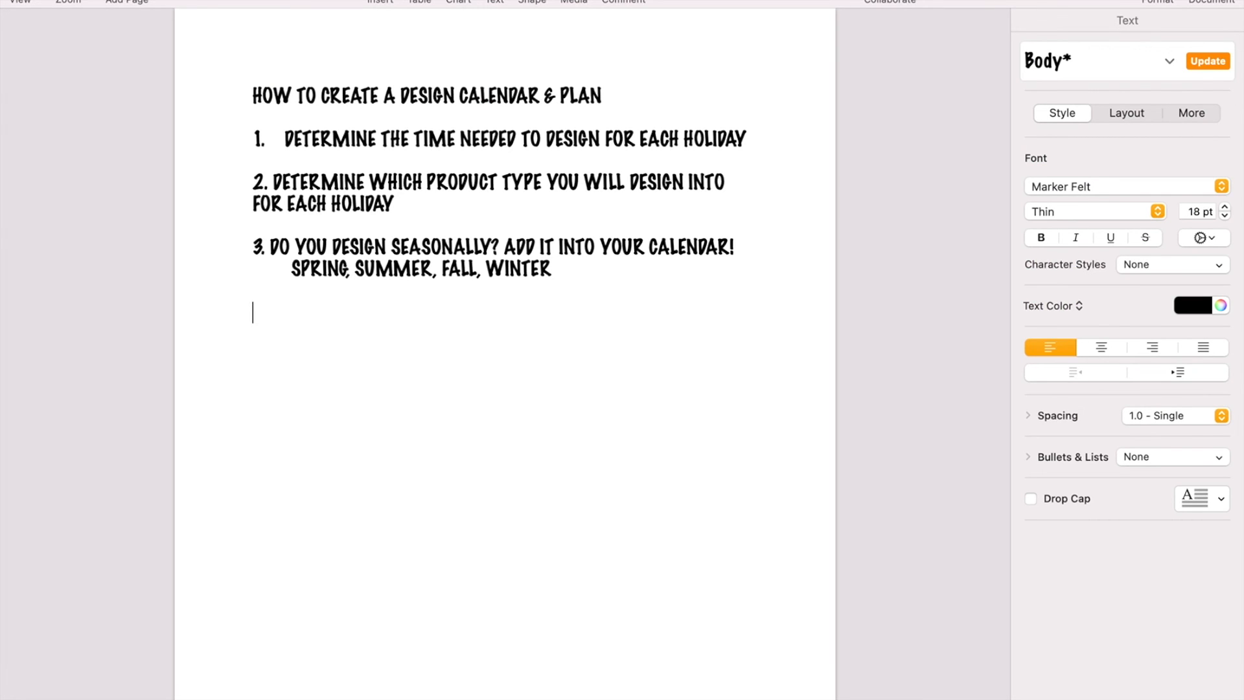
Step: Switch to the Pages notes document and add the closing line "THANKS FOR WATCHING! SUBSCRIBE BELOW" under the third planning step
text(HANKS FOR WATCHING! S)
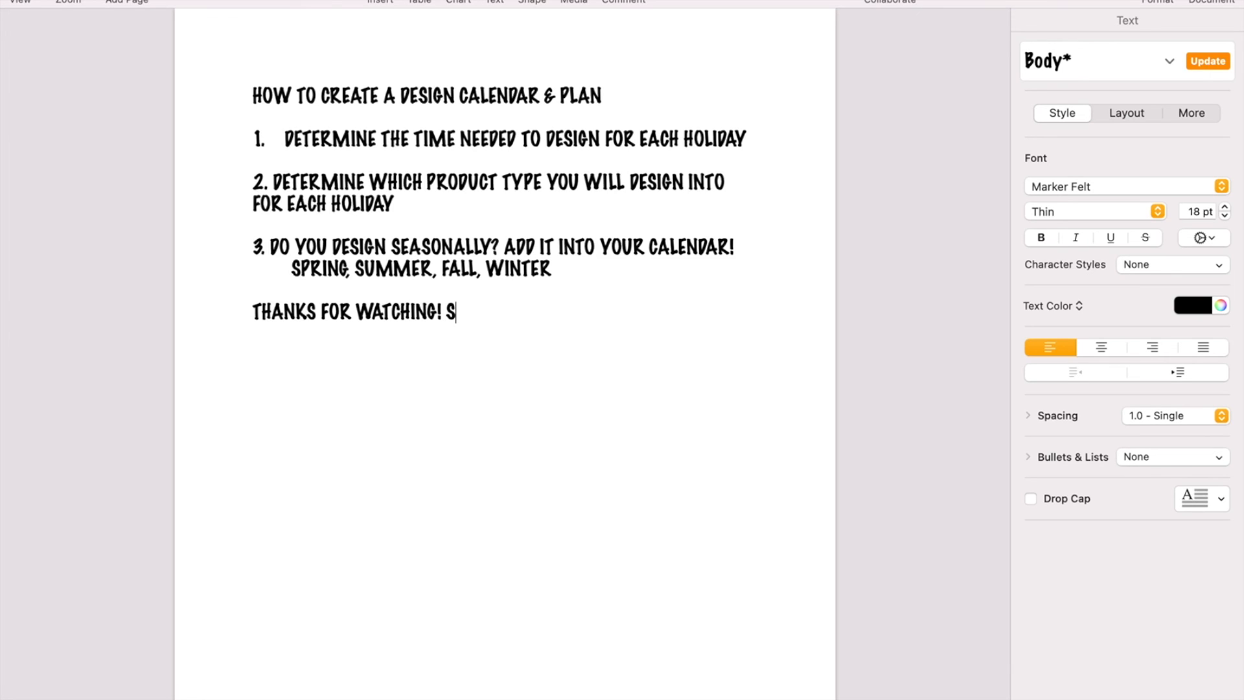
text(UBSCRIBE BELOW)
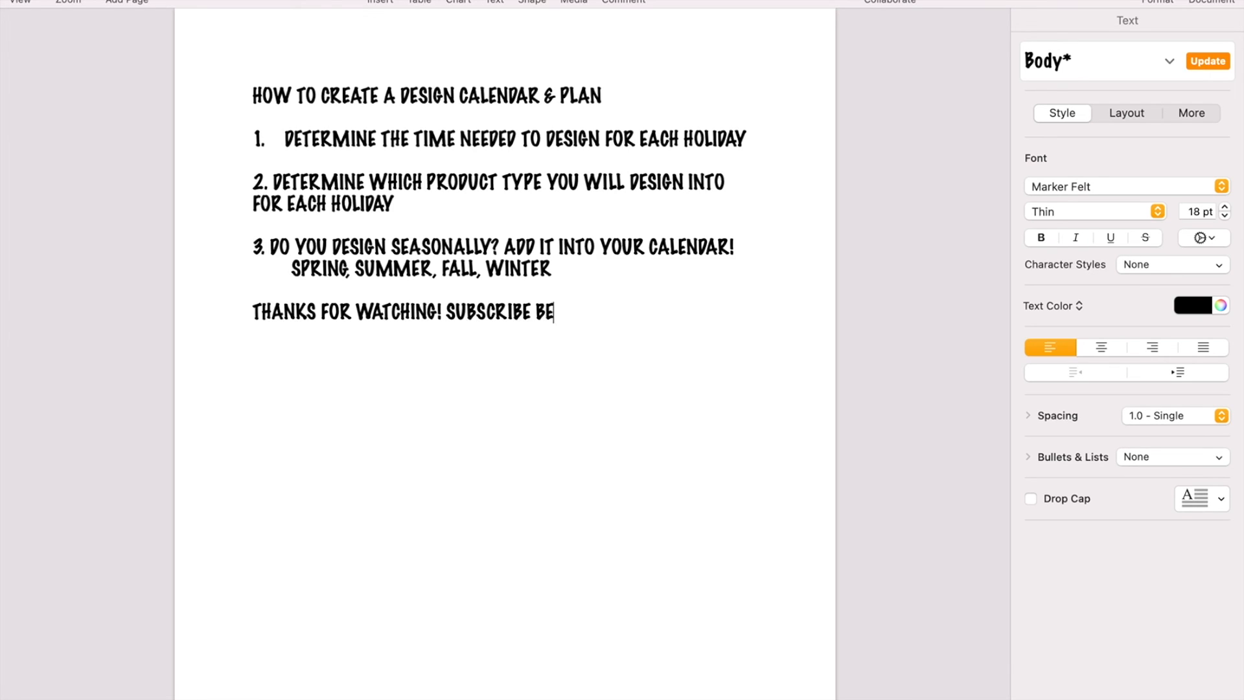